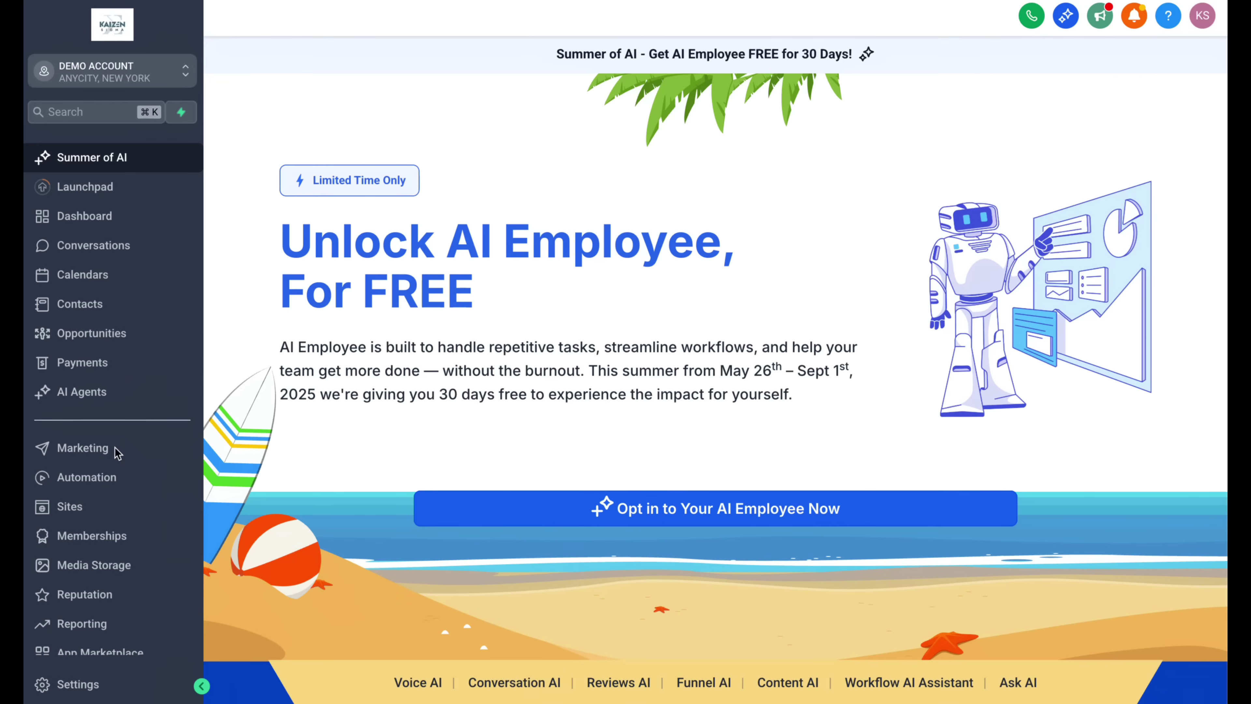
Begin a General Q&A Conversation AI bot from AI Agents using Guided Form Setup.
click(85, 403)
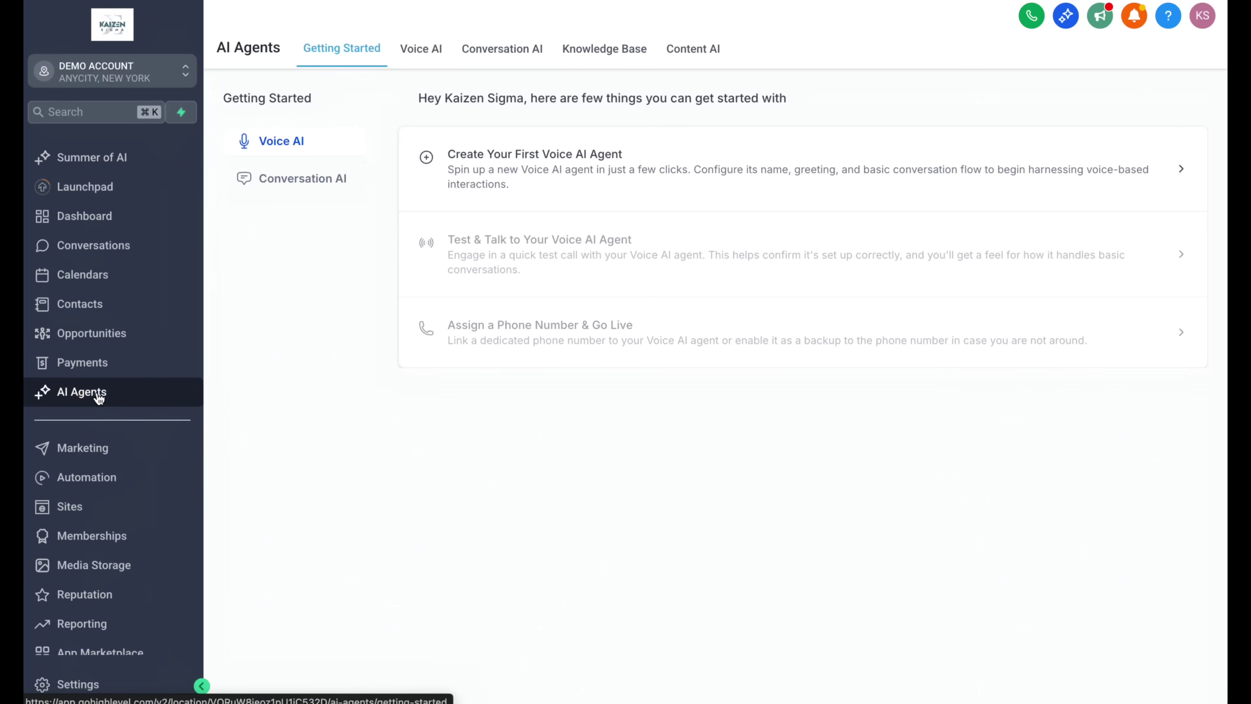
click(351, 189)
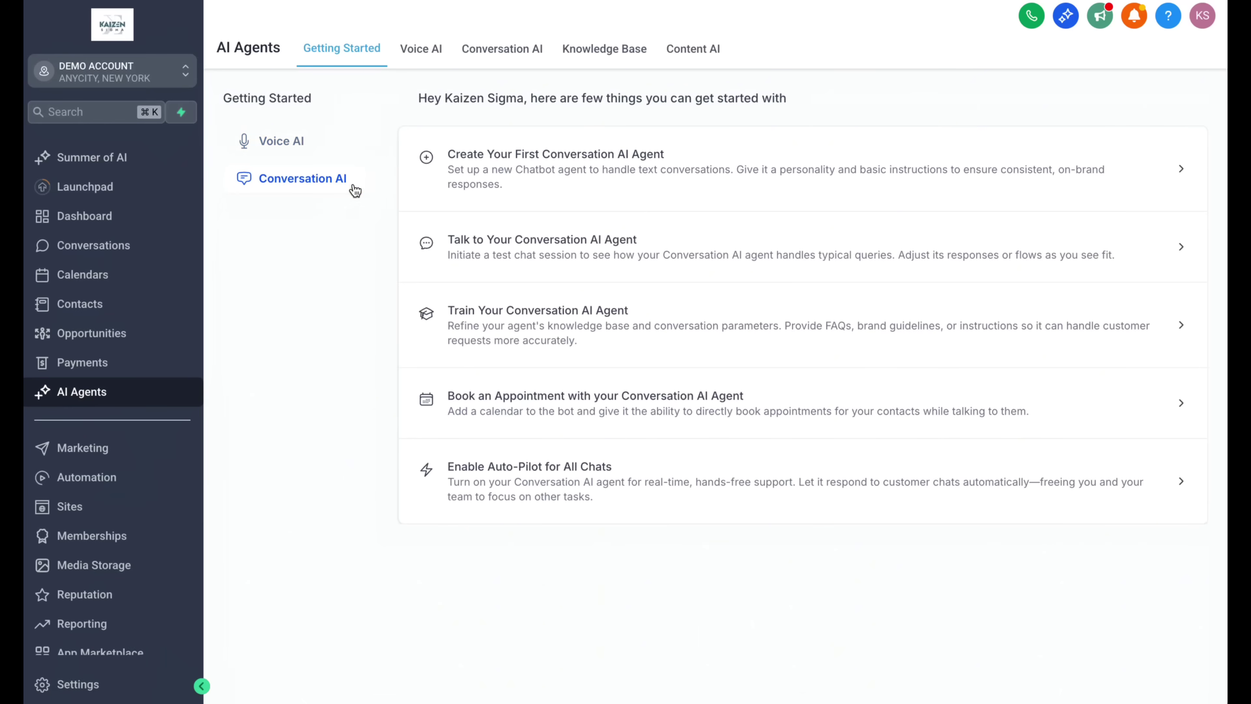
click(518, 155)
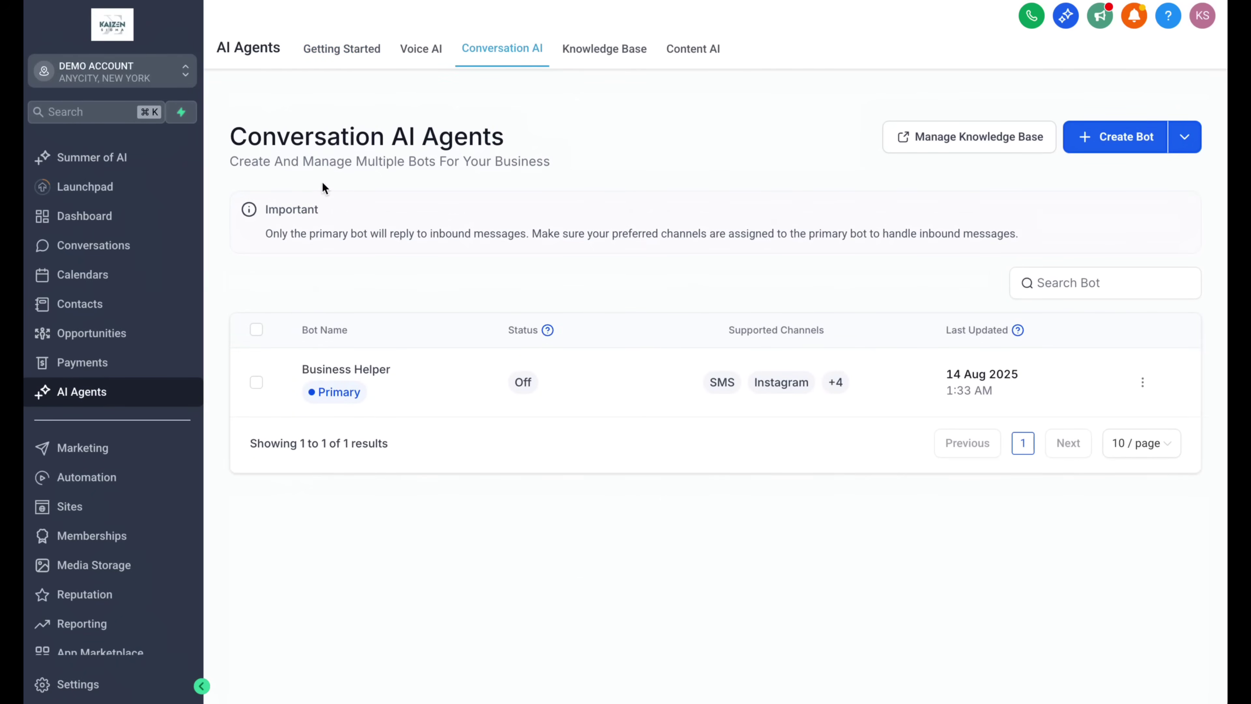
click(1182, 140)
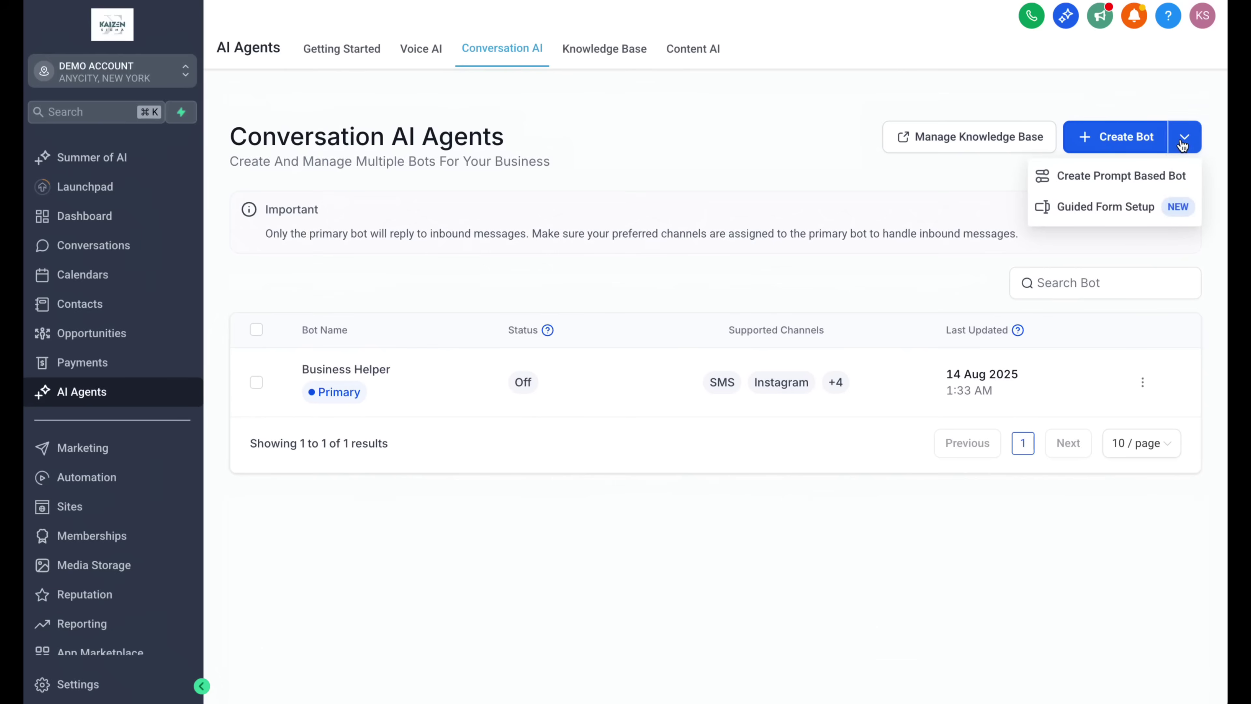
click(1115, 215)
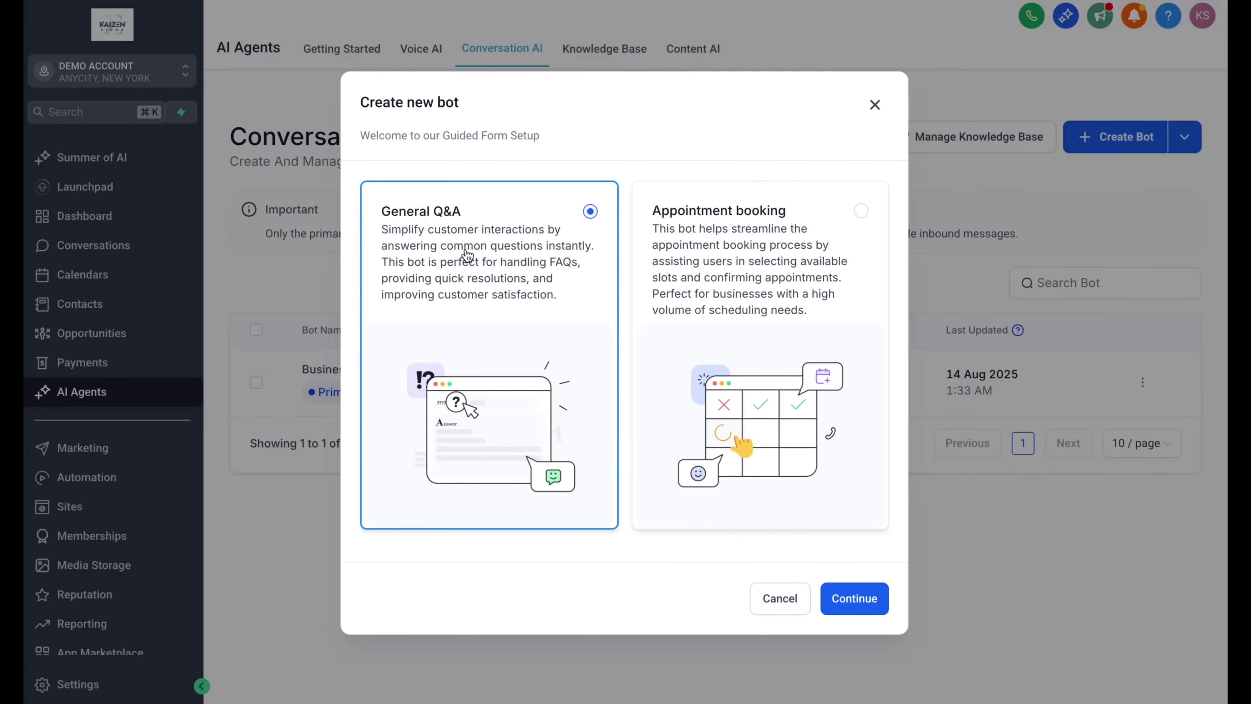
click(857, 598)
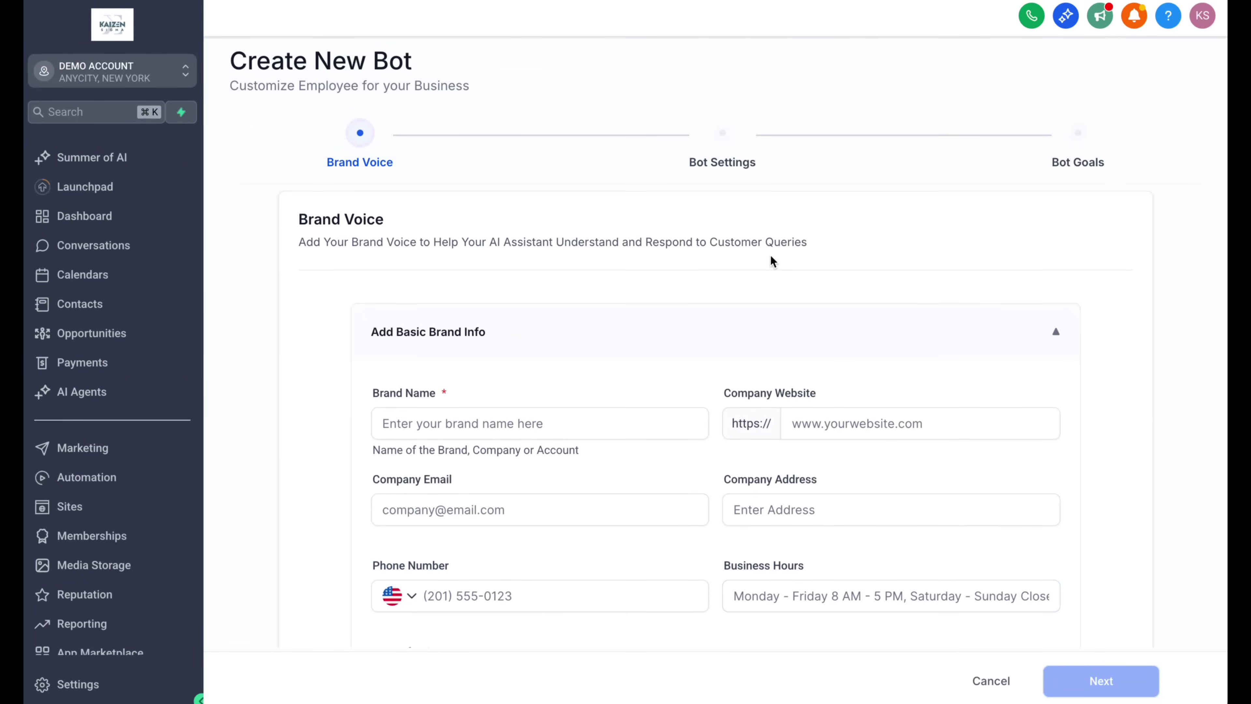
Enter ABC COMPANY as the brand name, edit business hours, and pick a Friendly tone.
click(640, 423)
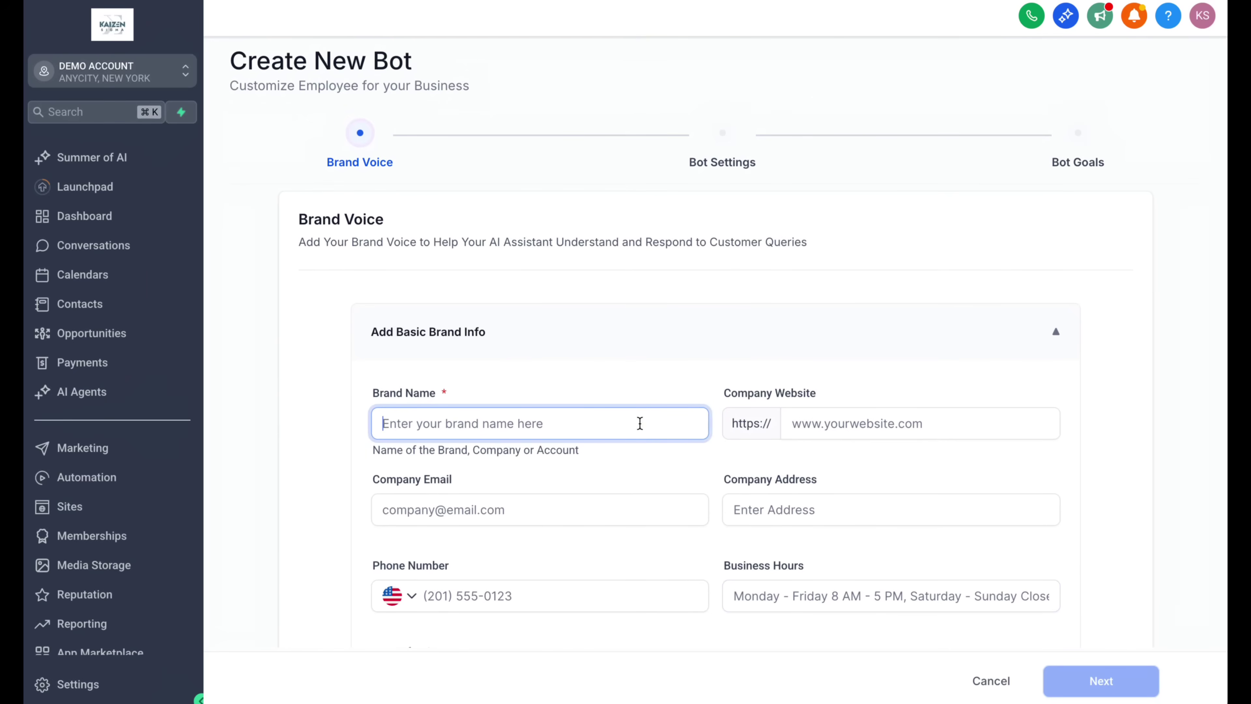
text(COMPANY)
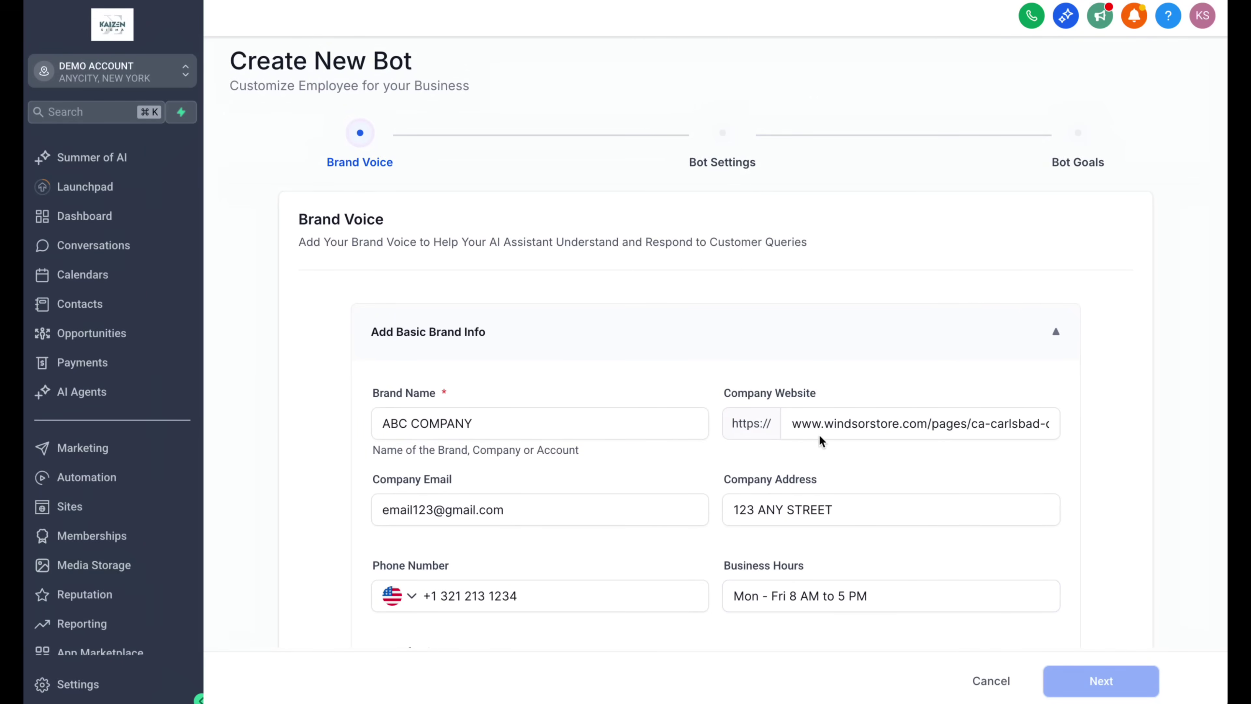
scroll(808, 444, down, 5)
click(807, 406)
click(657, 431)
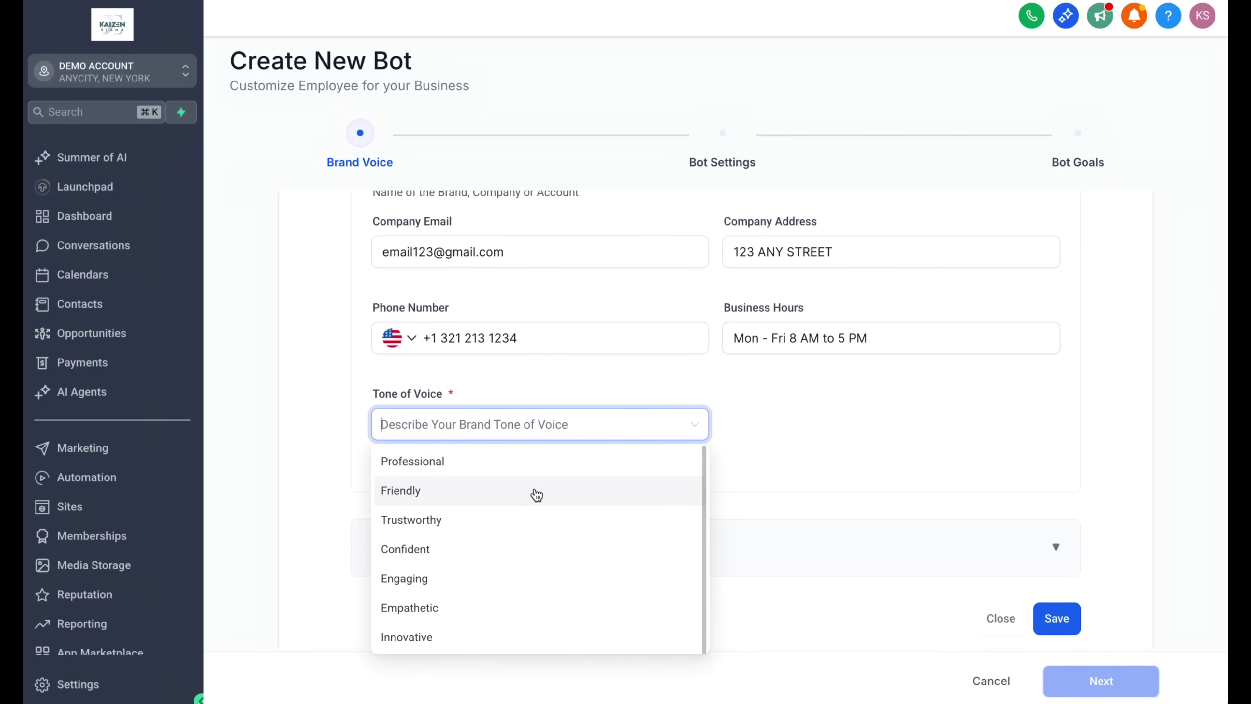
click(536, 494)
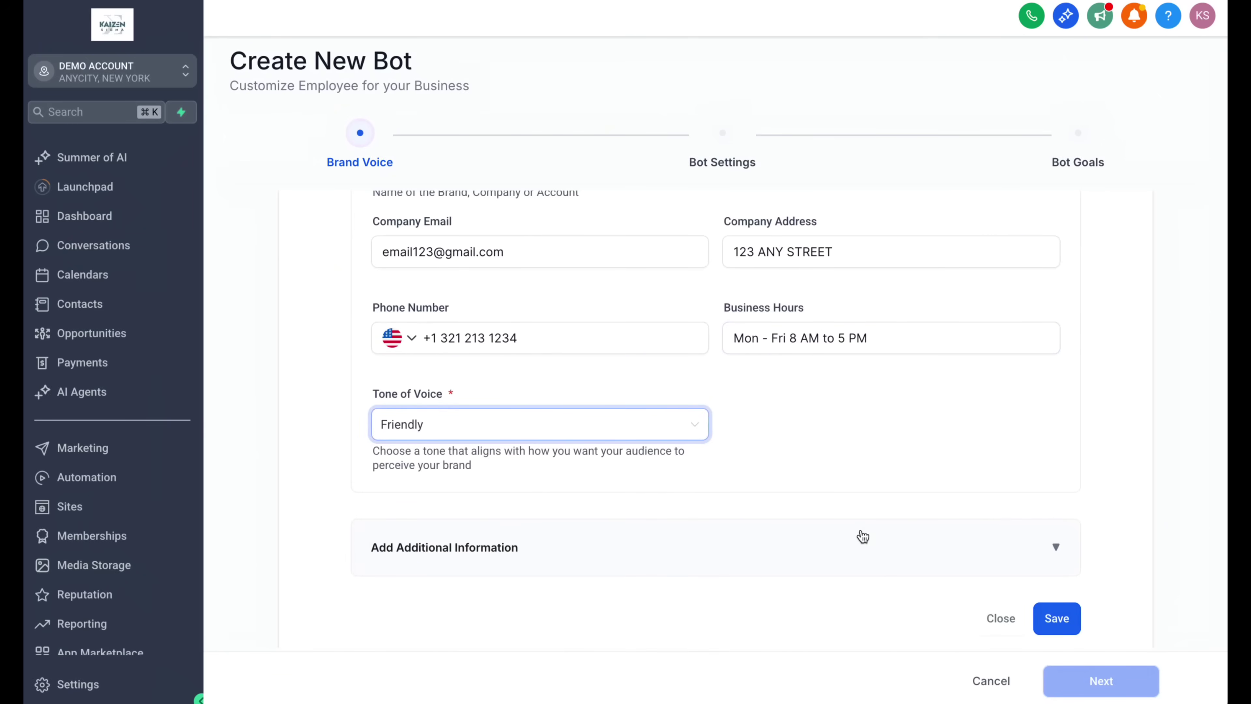
Review the additional brand information fields and save the ABC COMPANY brand voice.
click(869, 550)
scroll(868, 547, down, 10)
scroll(866, 542, up, 3)
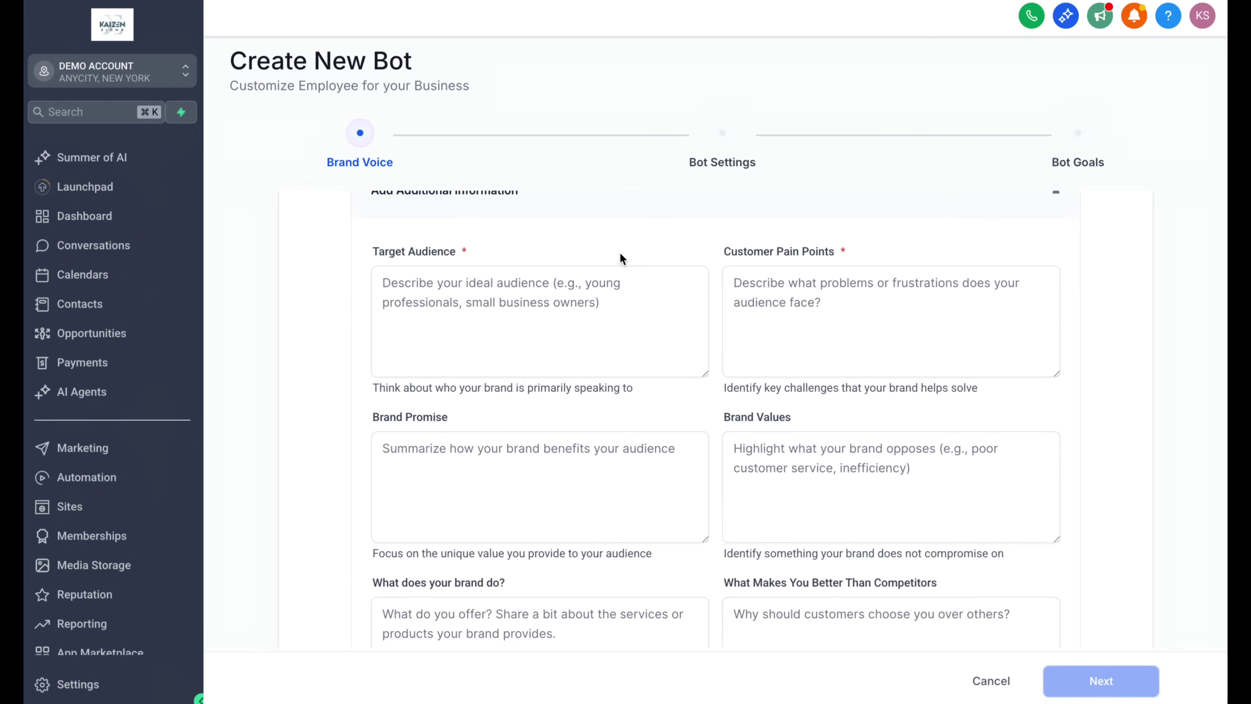
click(481, 296)
click(747, 308)
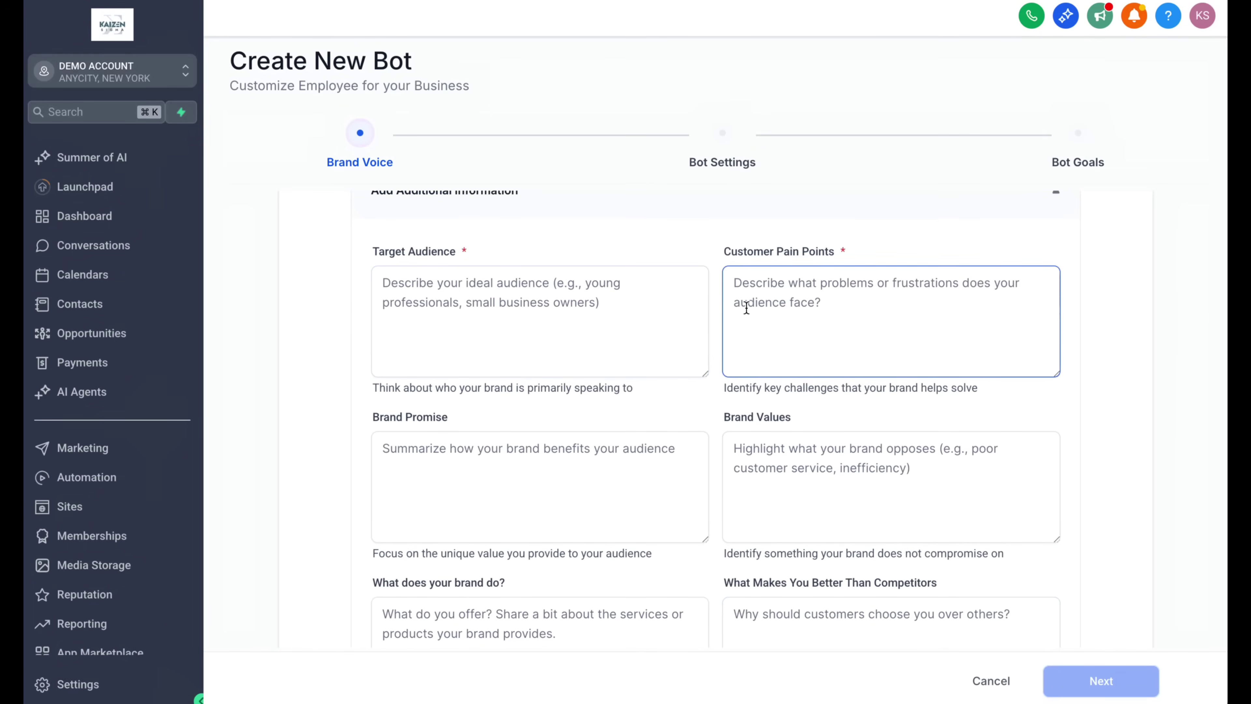
click(724, 460)
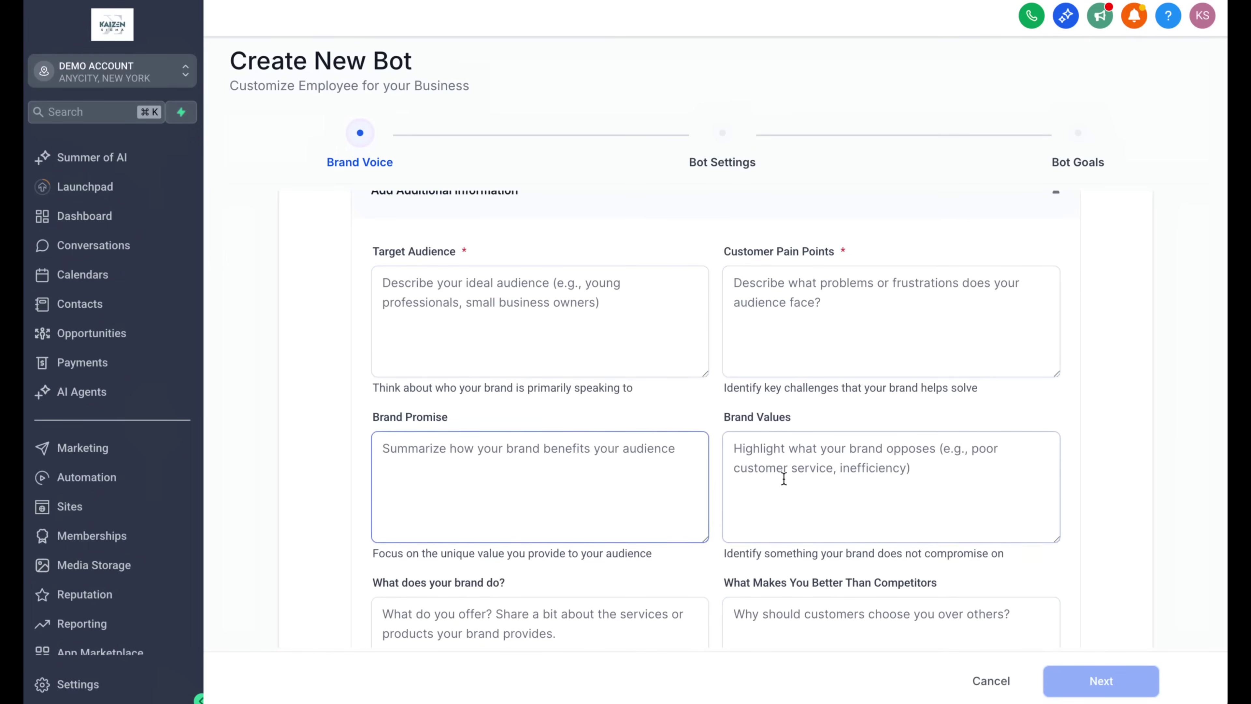
scroll(750, 532, down, 2)
scroll(749, 532, down, 10)
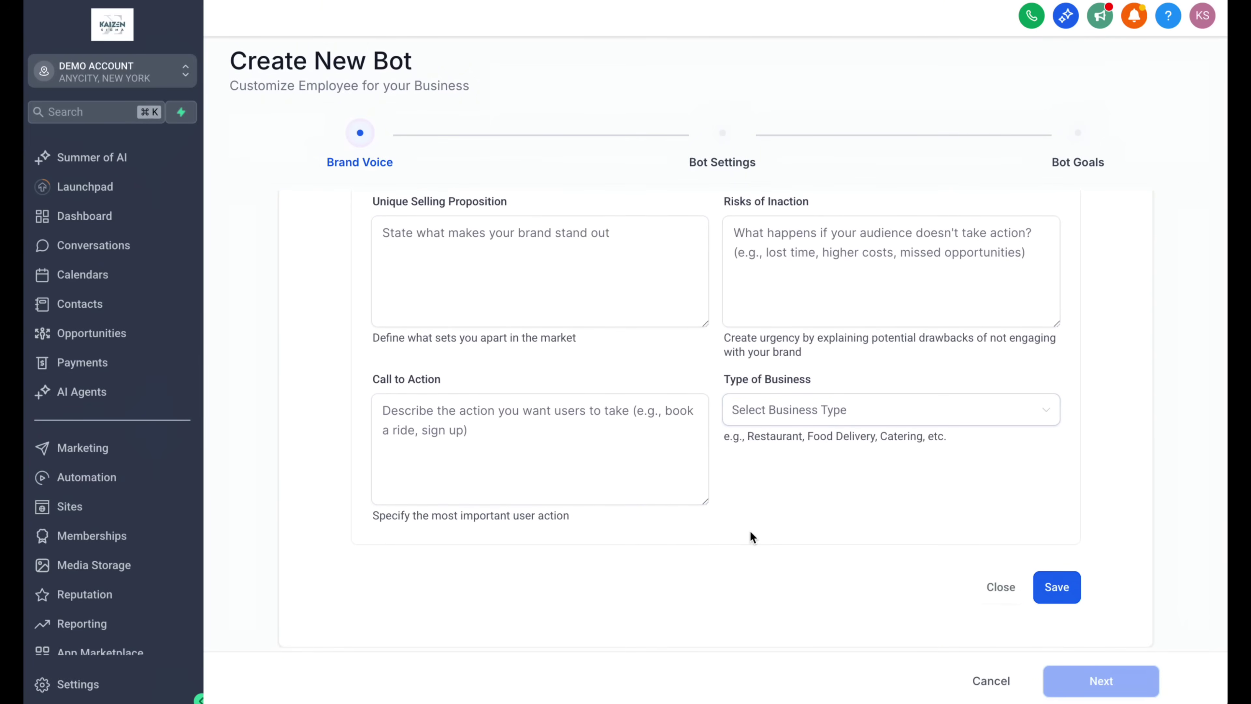
click(696, 442)
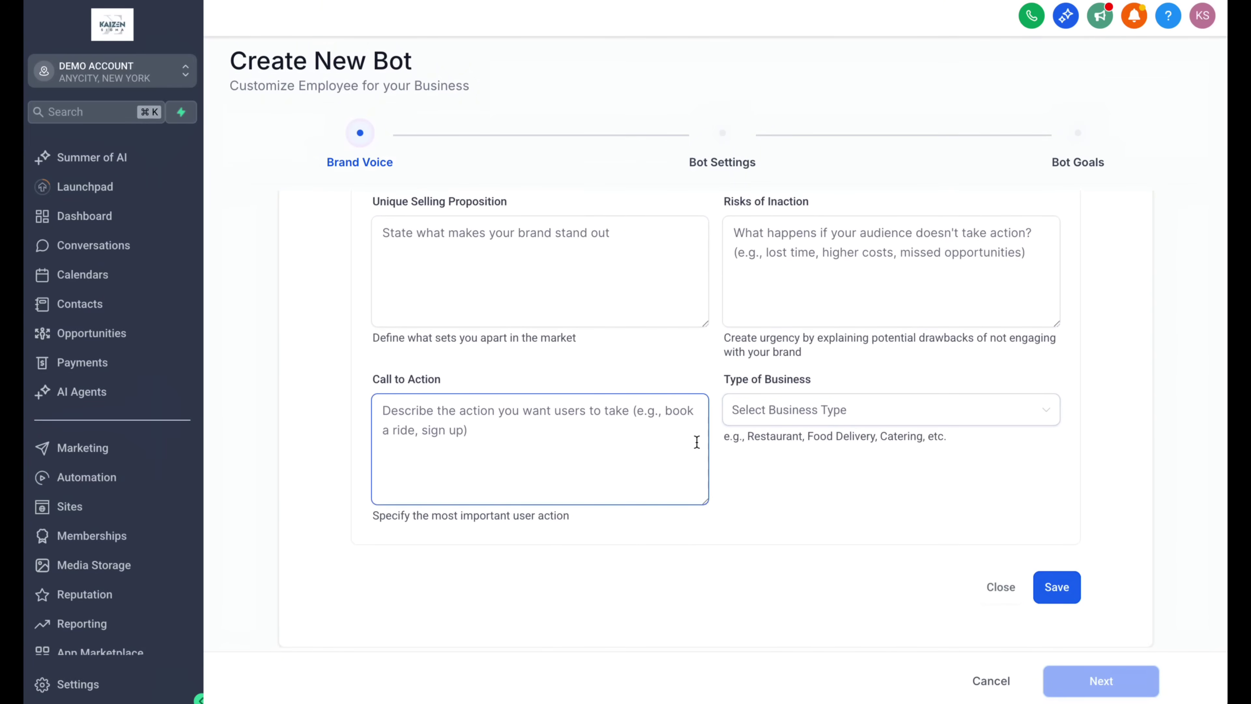
click(671, 363)
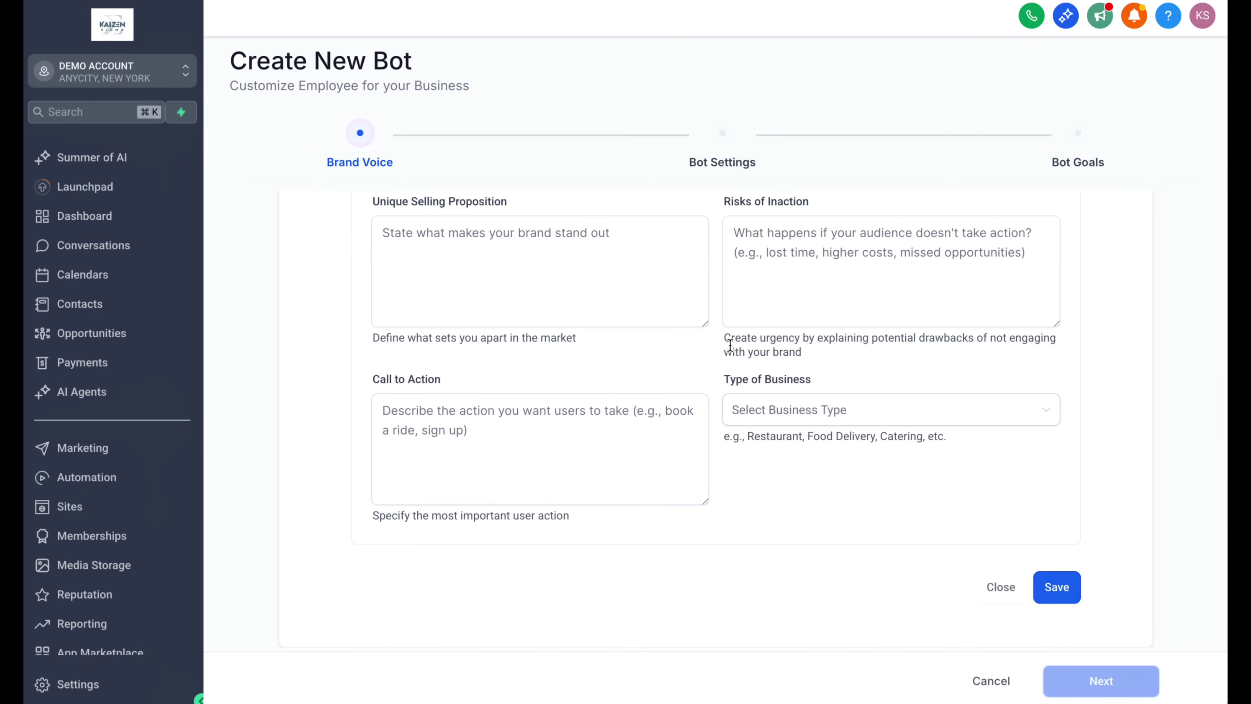
click(1055, 587)
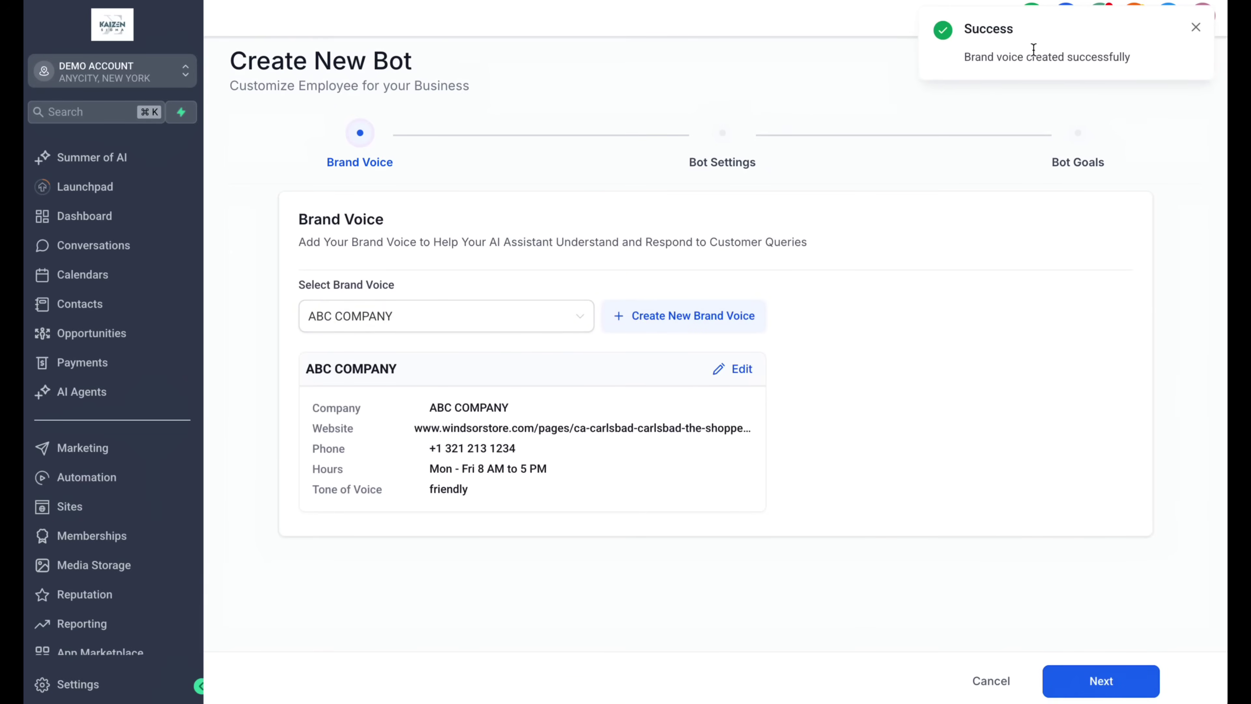
Name the bot Helpful Bot and remove WhatsApp, Facebook, Instagram and SMS, leaving Live Chat.
click(1101, 681)
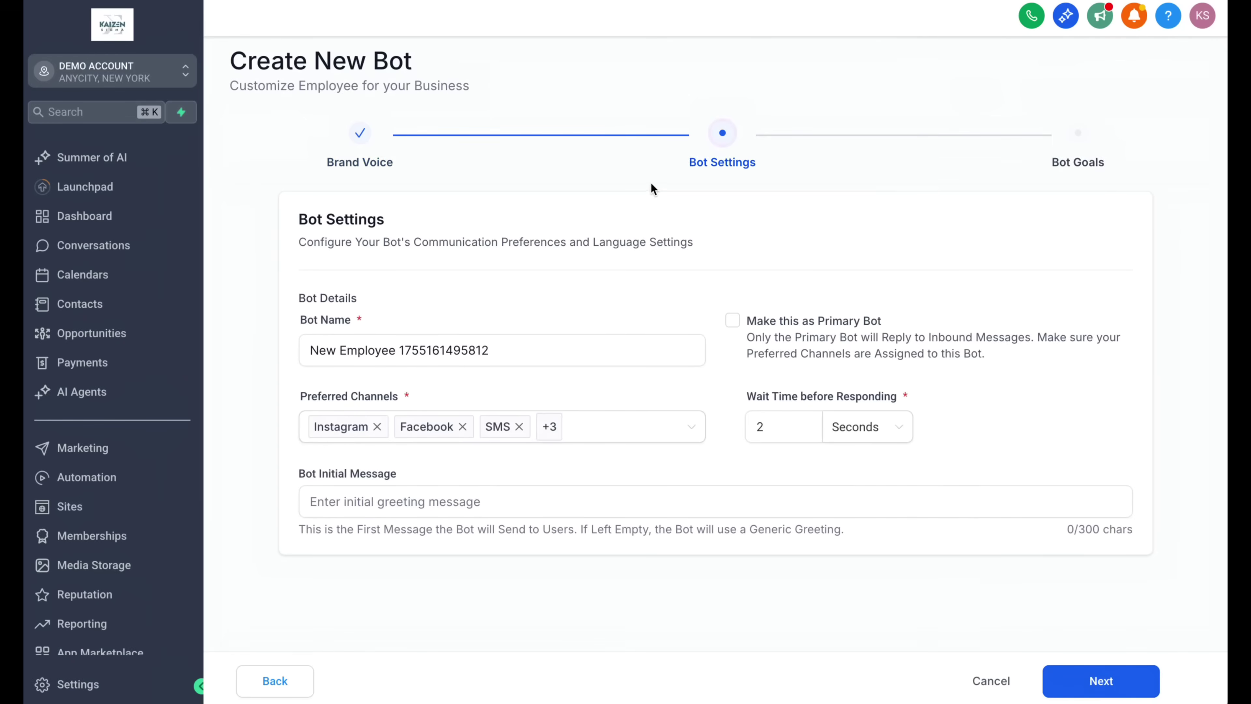
click(461, 349)
triple_click(472, 349)
text(Helpful Bot)
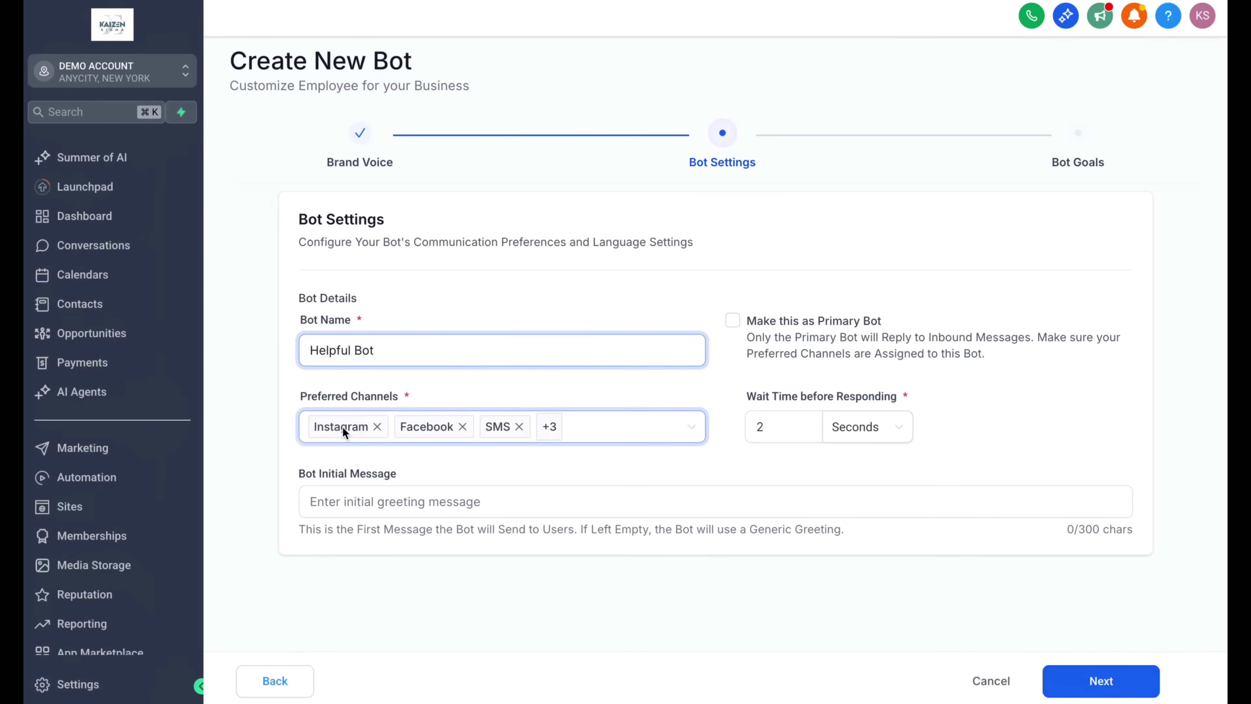
mouse_move(581, 428)
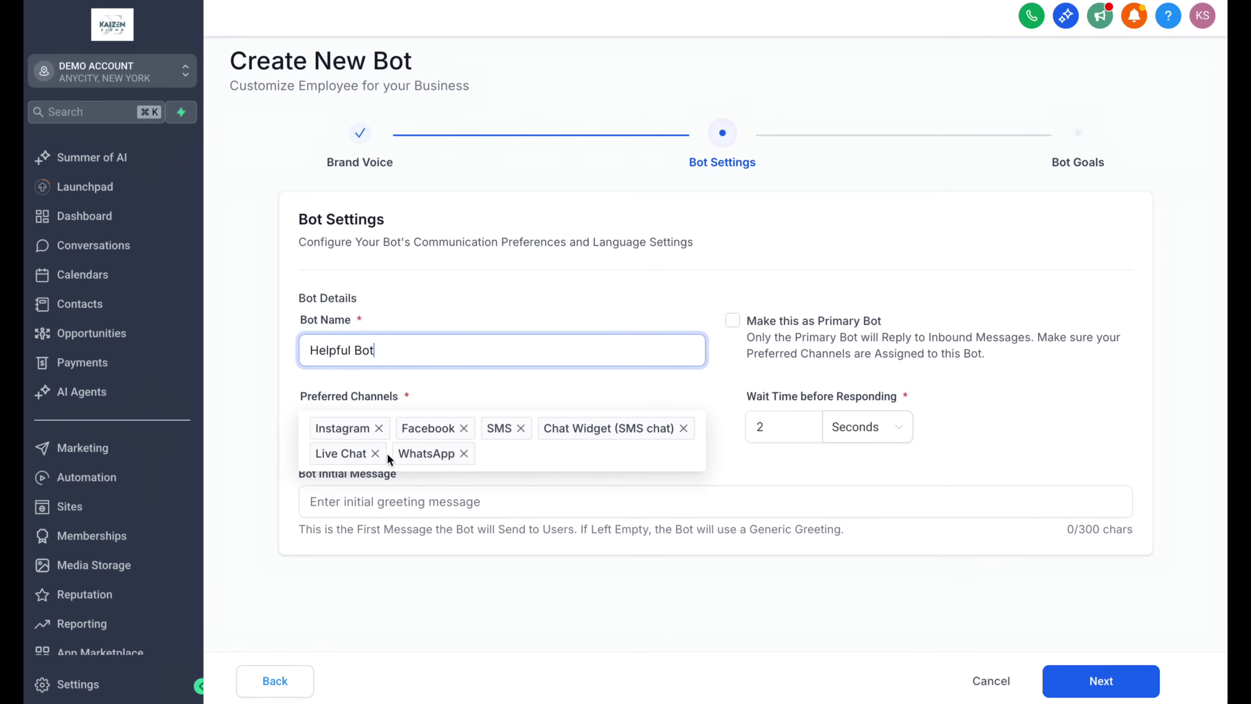
click(463, 453)
click(463, 427)
click(378, 428)
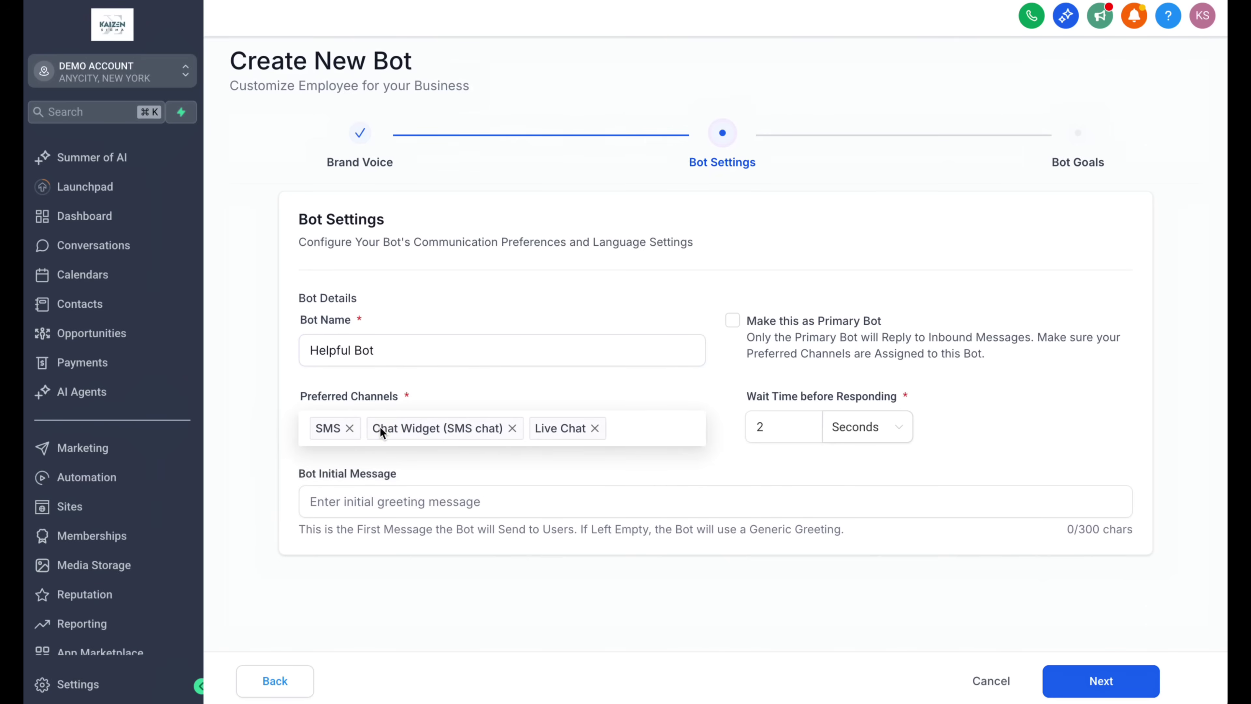
click(350, 427)
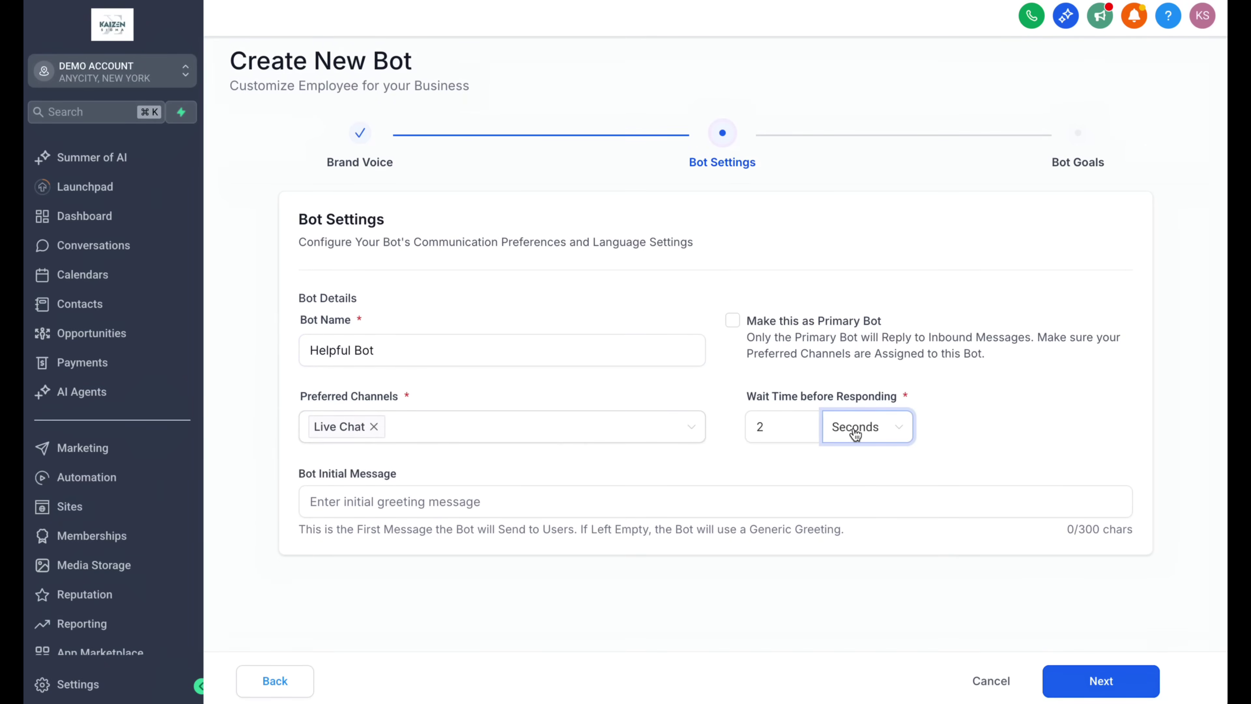
Make it the primary bot with greeting 'Hi! Chat with me here!' and continue to Bot Goals.
click(735, 320)
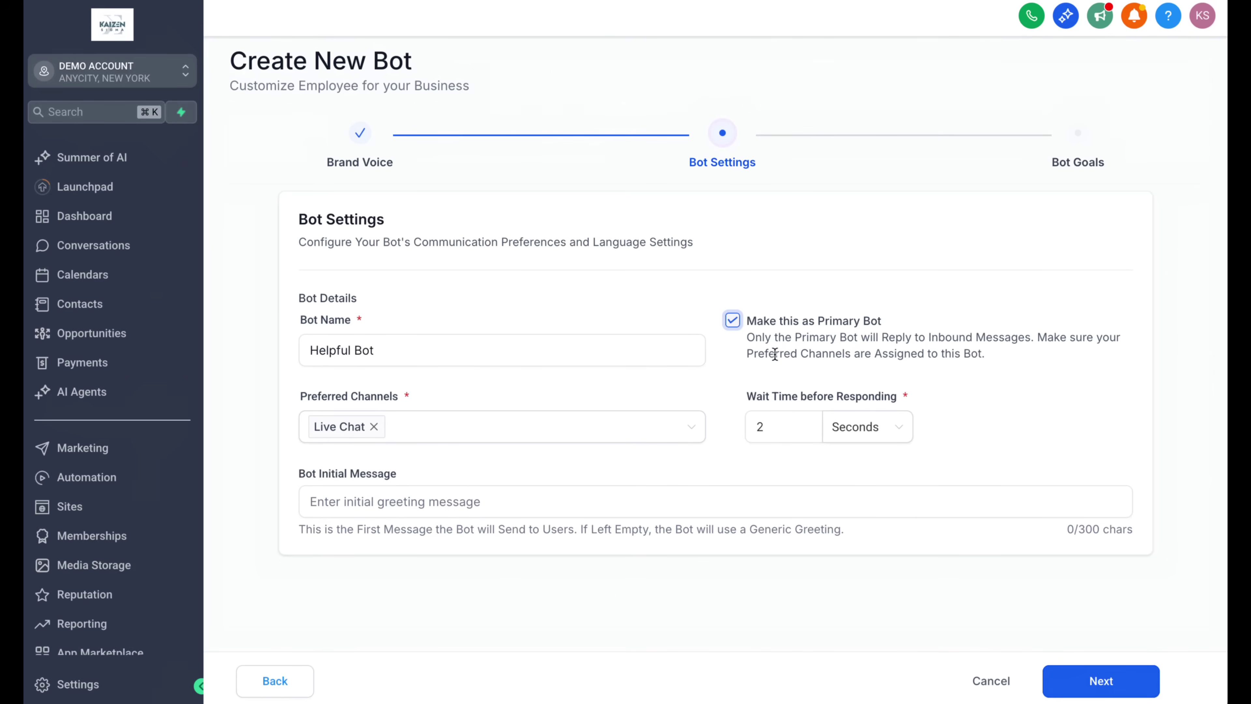
click(713, 502)
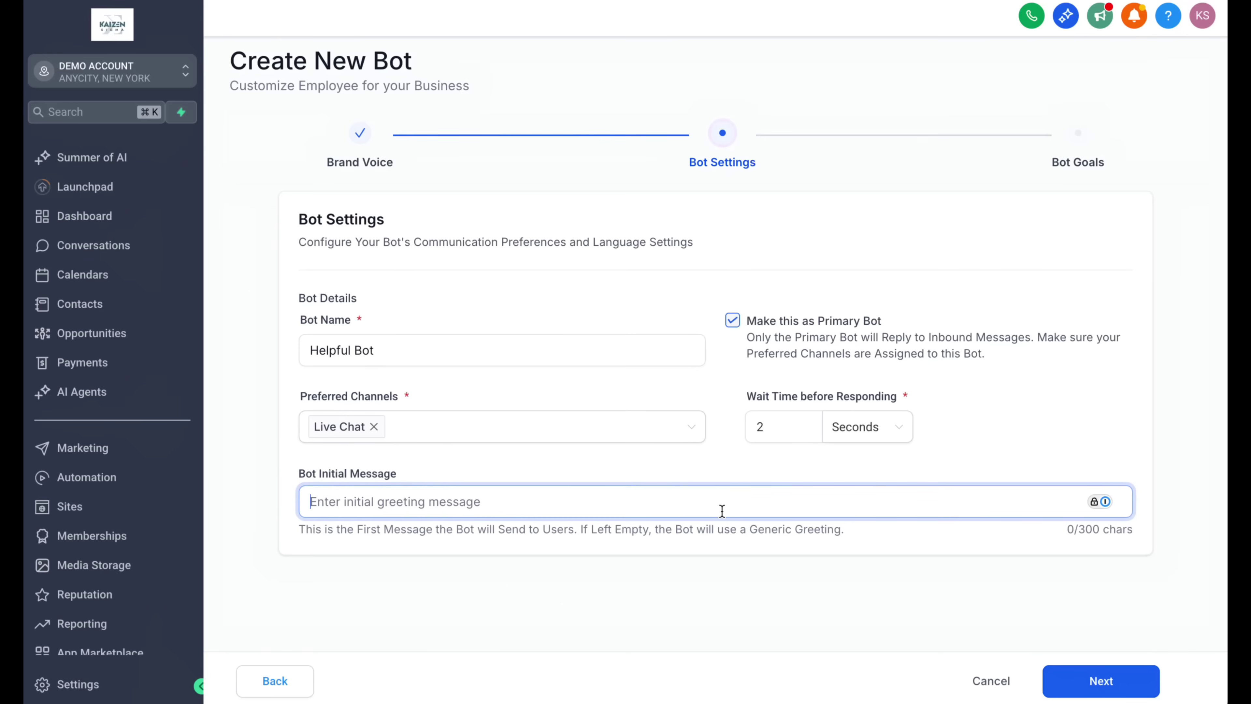
text(Hi! )
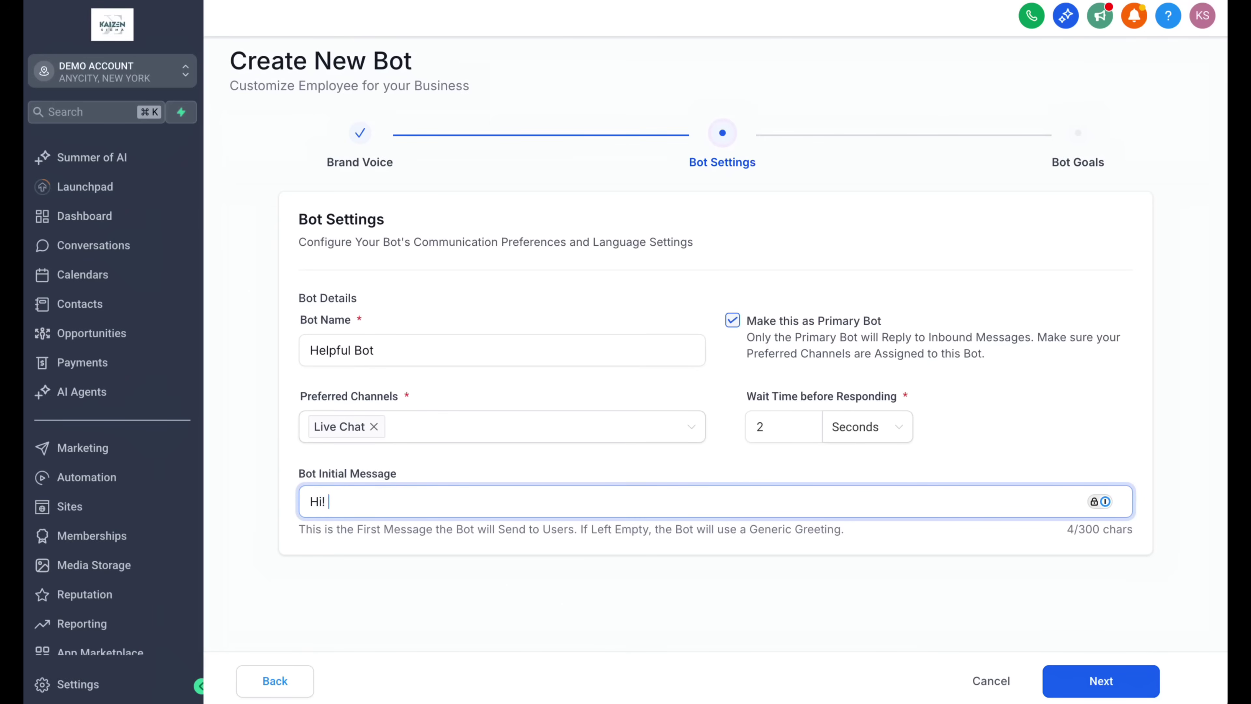
text(Chat with me here!)
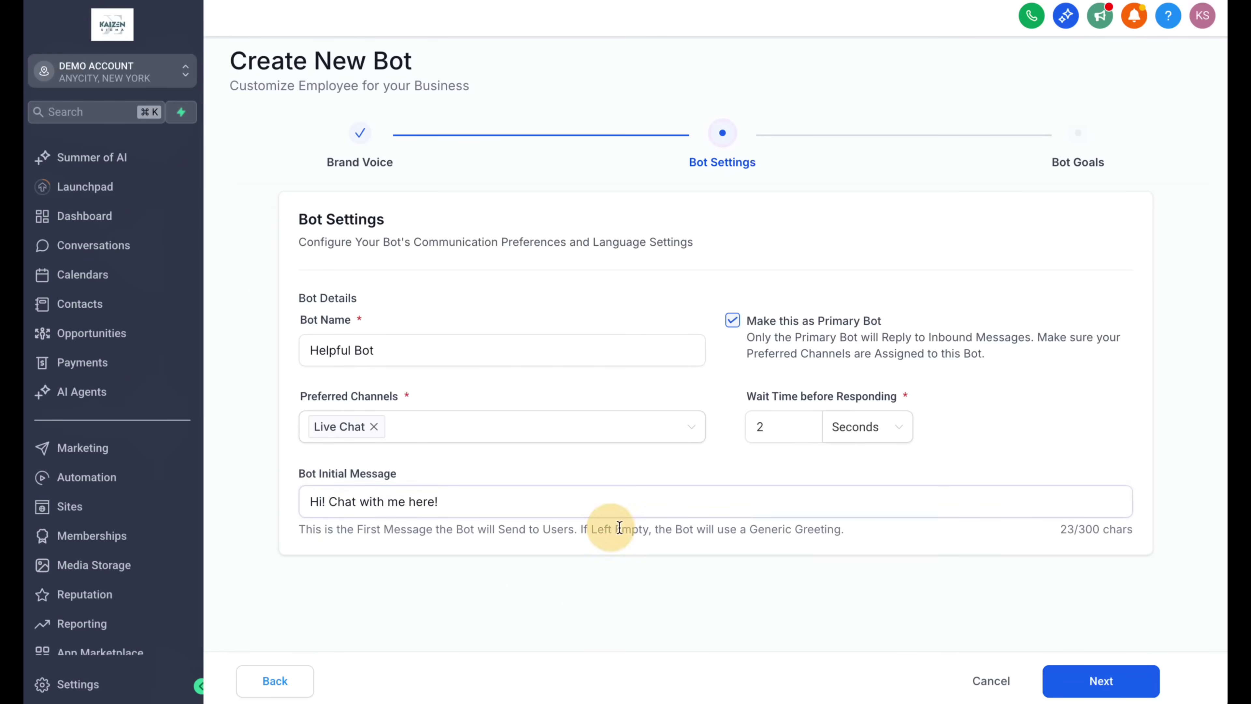
click(591, 526)
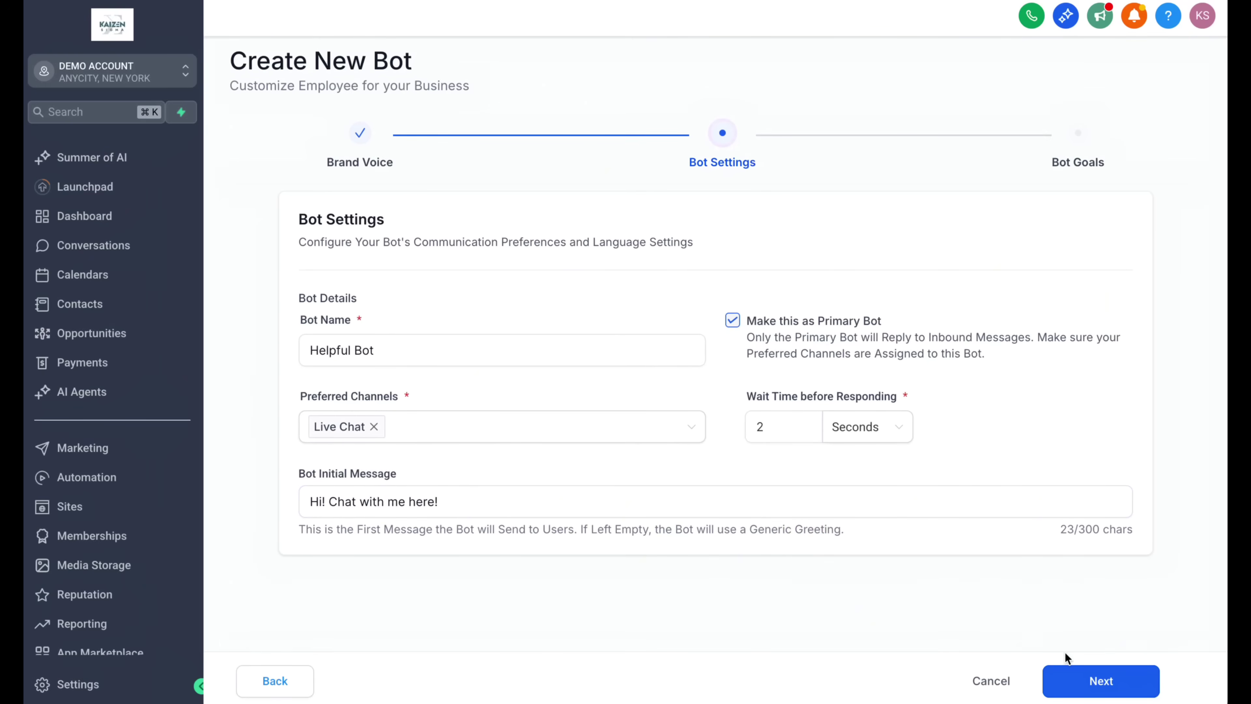
click(1079, 679)
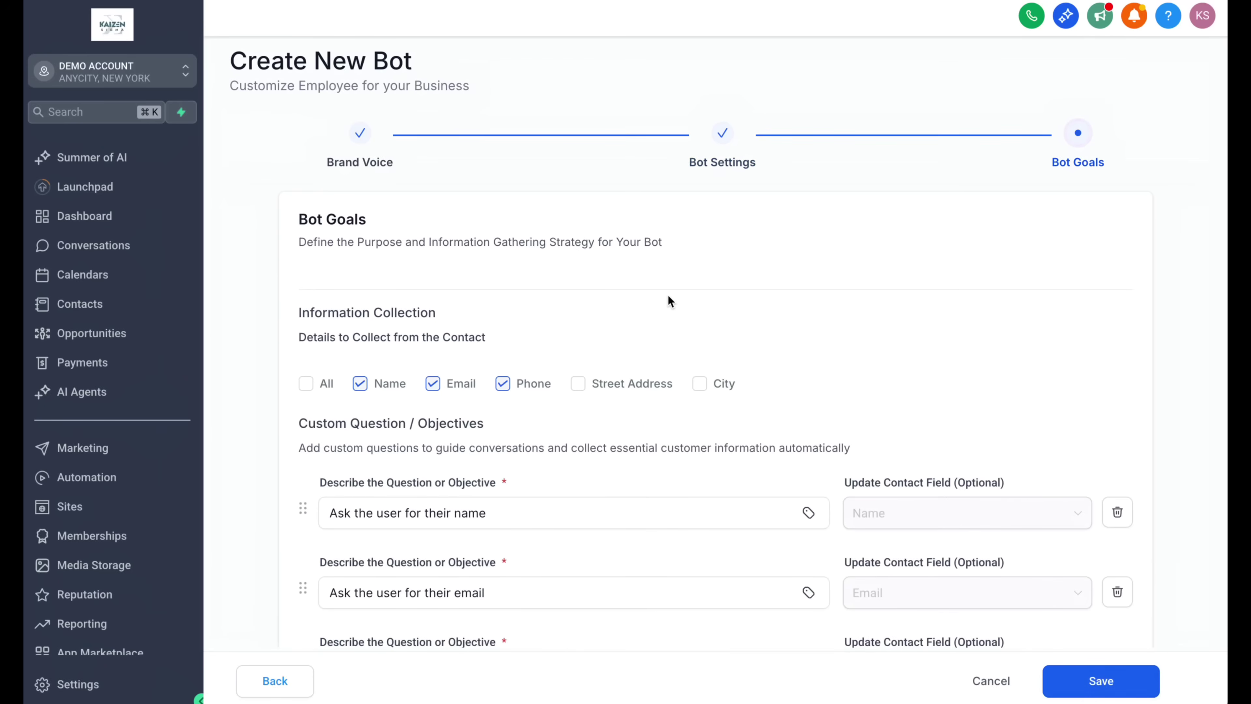
Add an extra custom question row, then delete it while it is still empty.
scroll(620, 288, down, 2)
scroll(619, 289, down, 1)
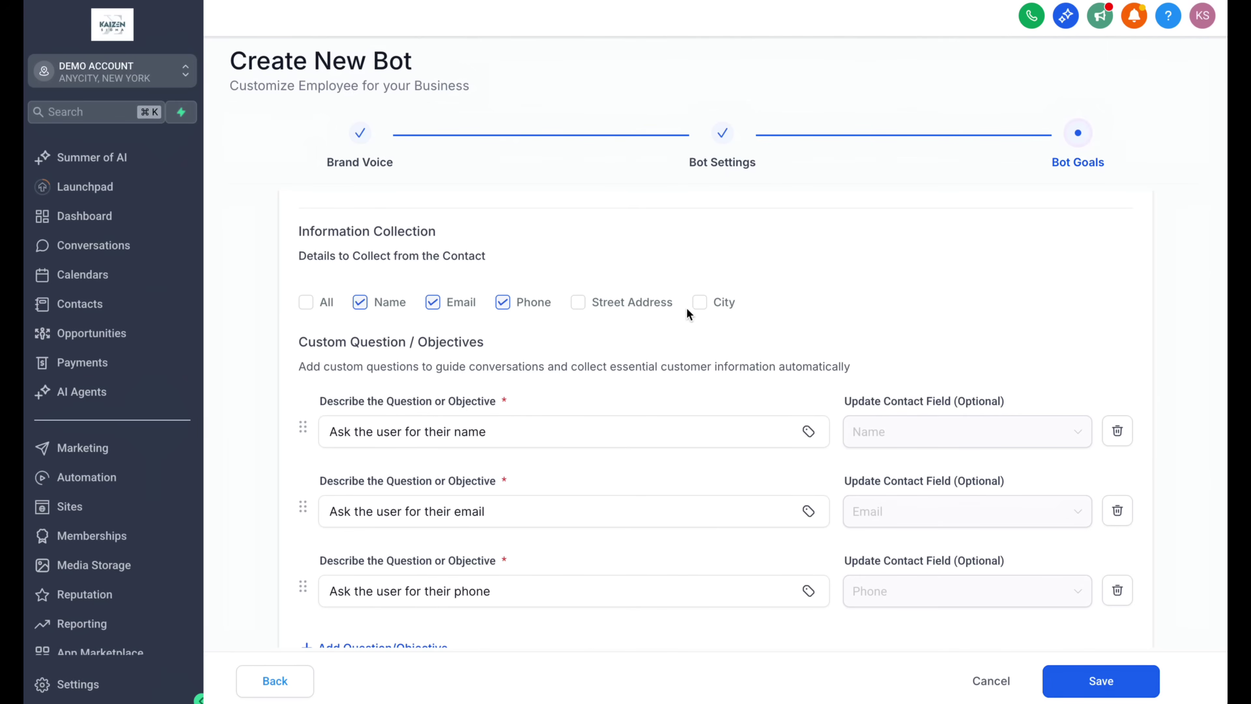
click(476, 432)
scroll(476, 431, down, 1)
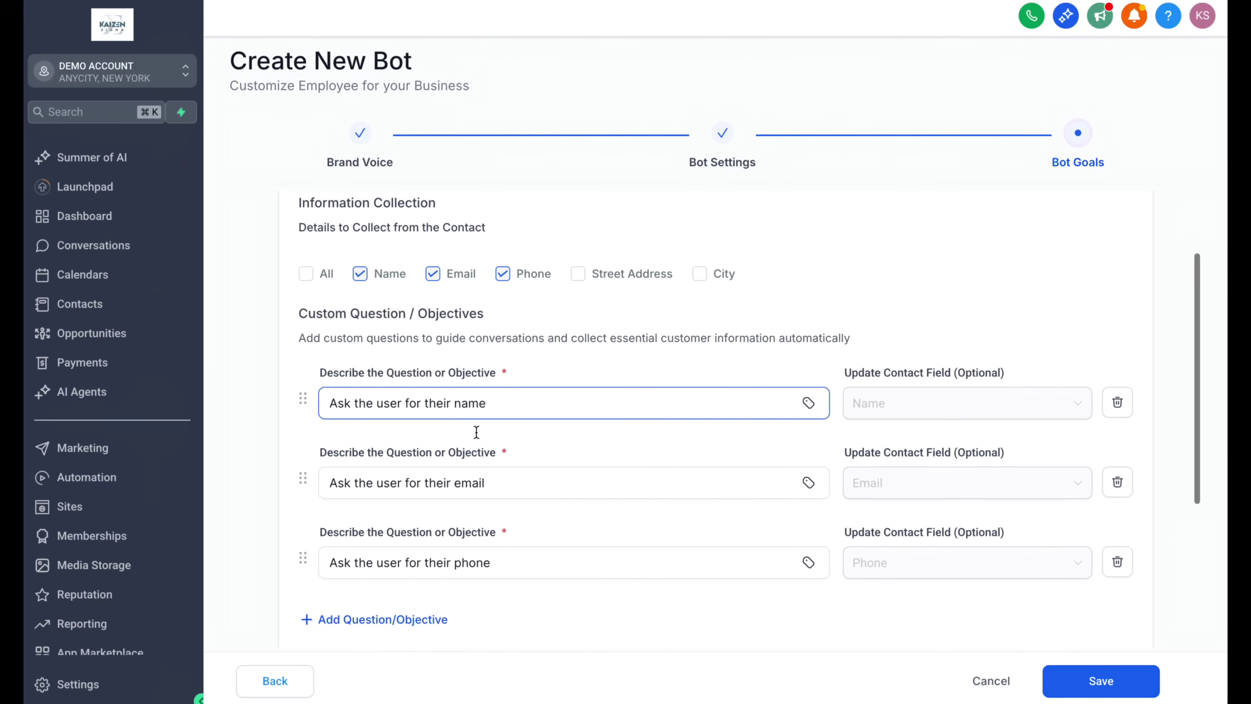
scroll(477, 433, down, 1)
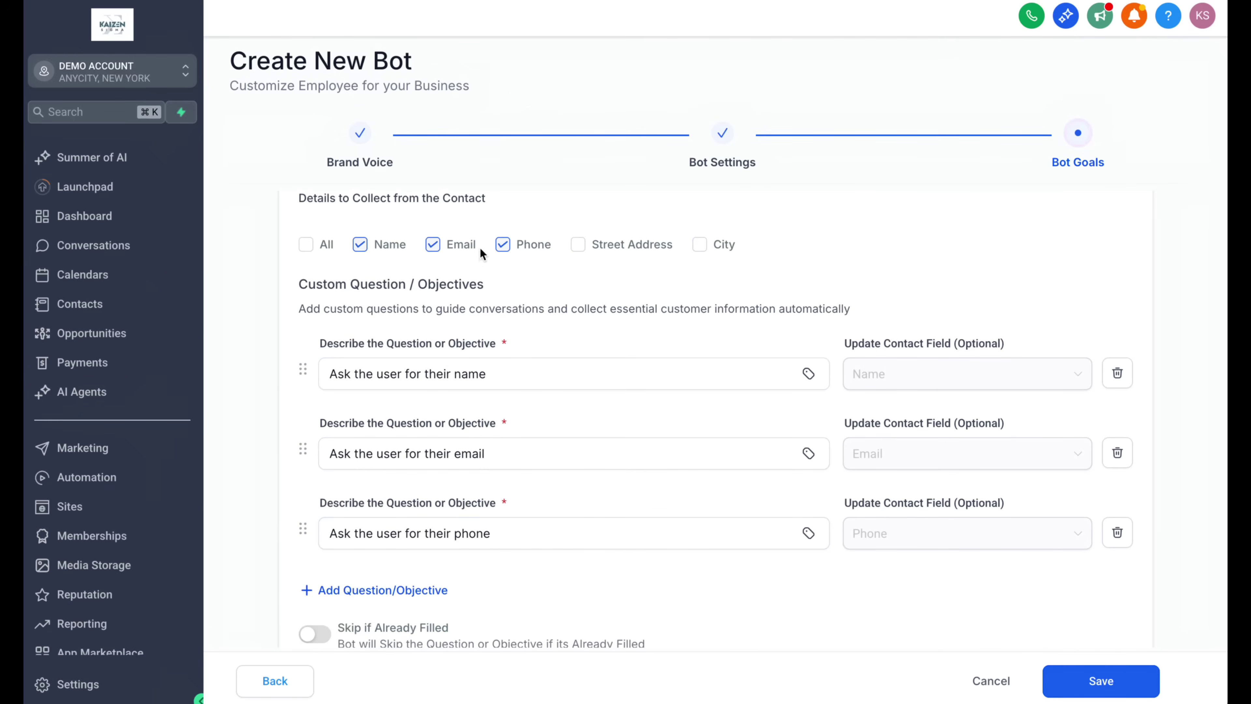
scroll(391, 593, down, 5)
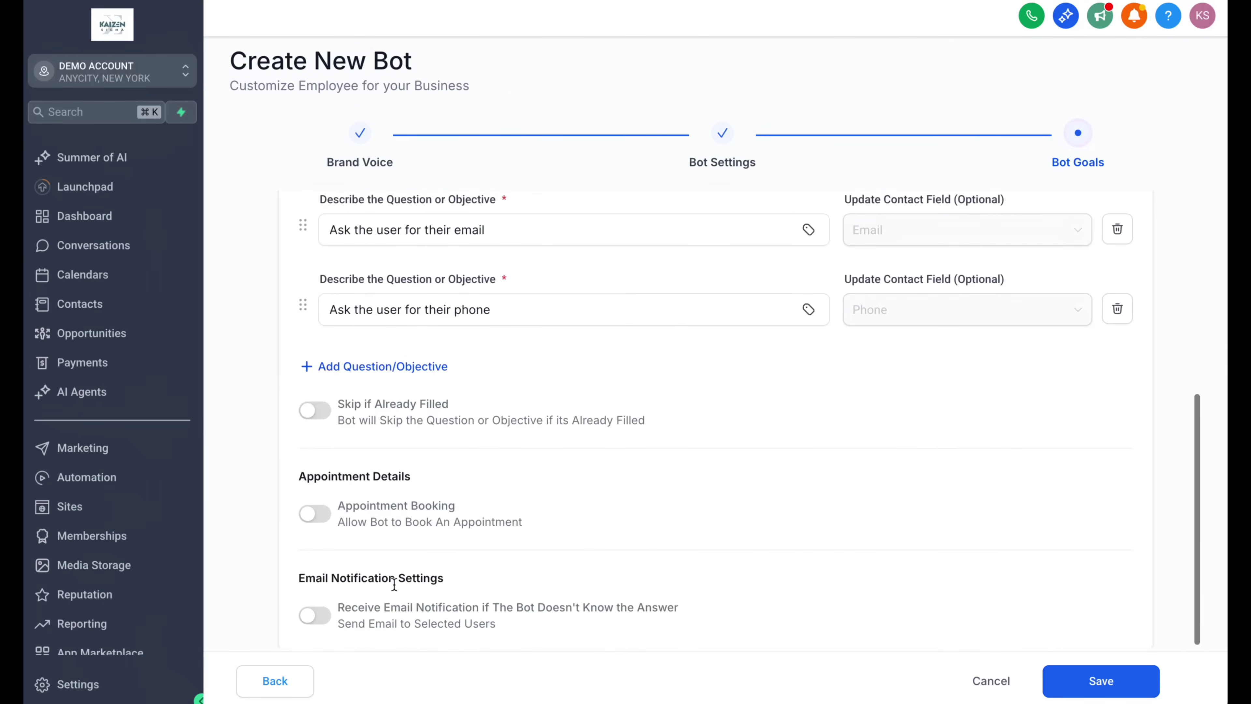
click(331, 367)
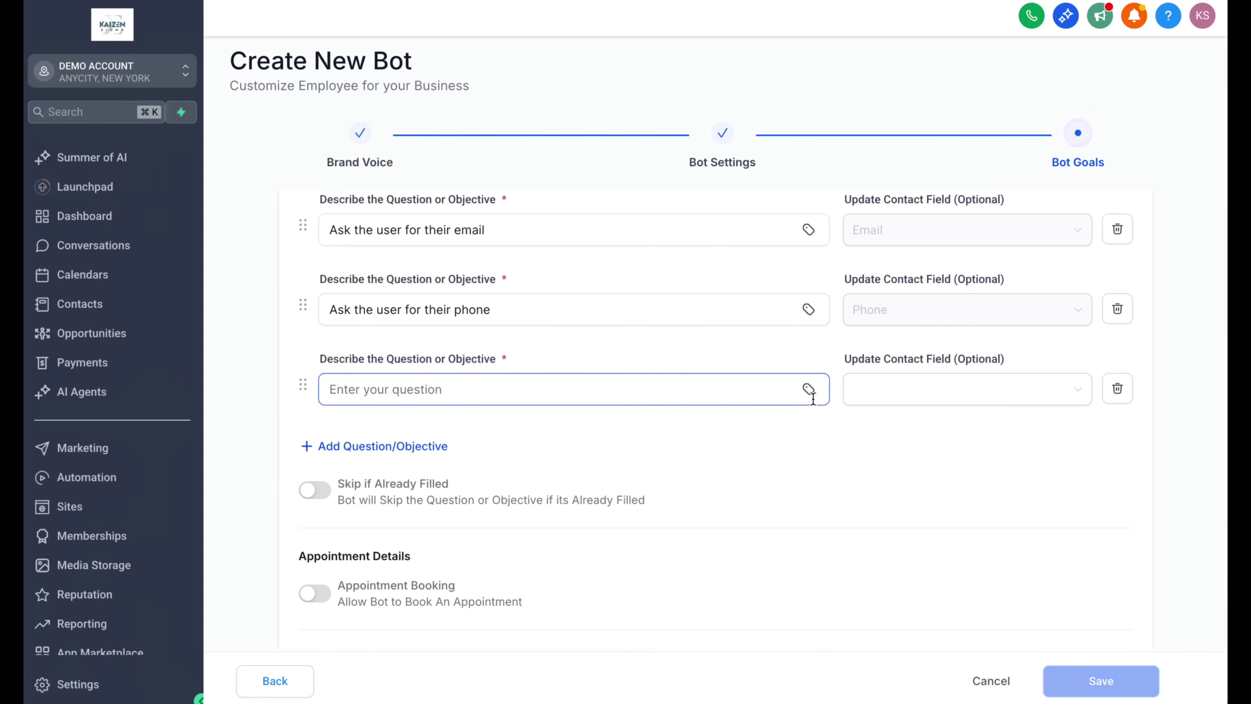
click(1117, 389)
Uncheck the Phone goal so only name and email are collected, and save the bot.
scroll(469, 364, up, 5)
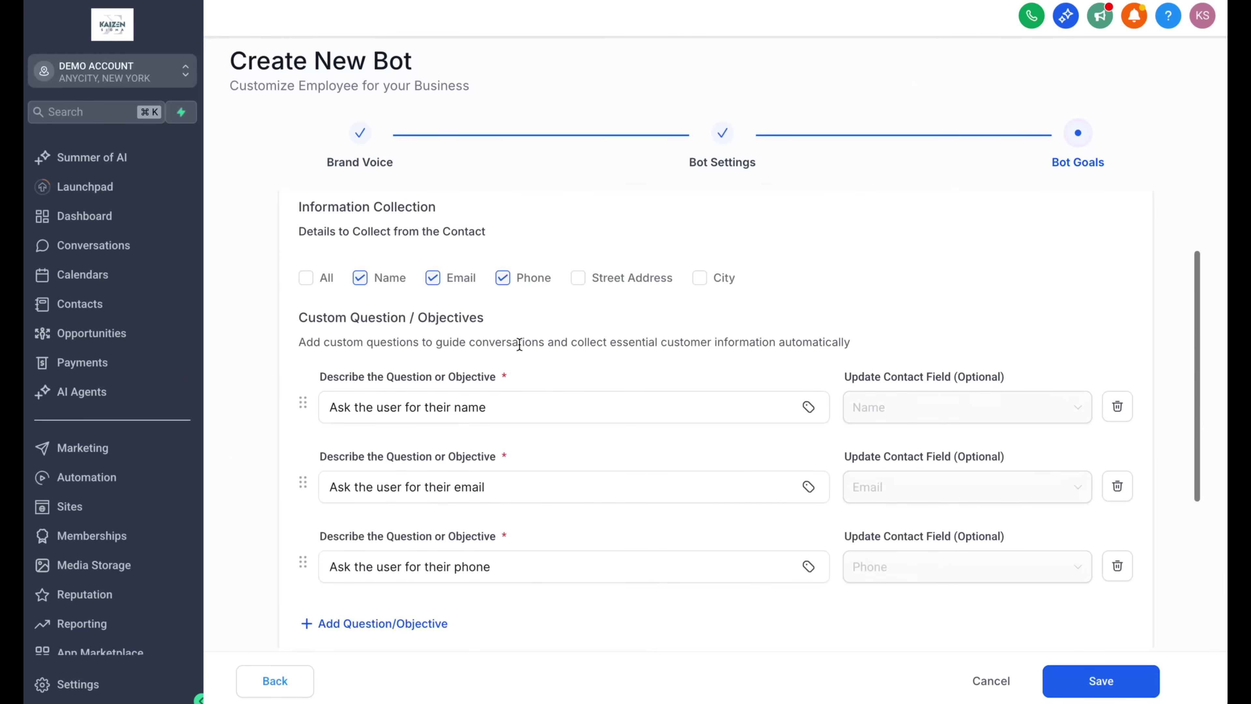
click(503, 277)
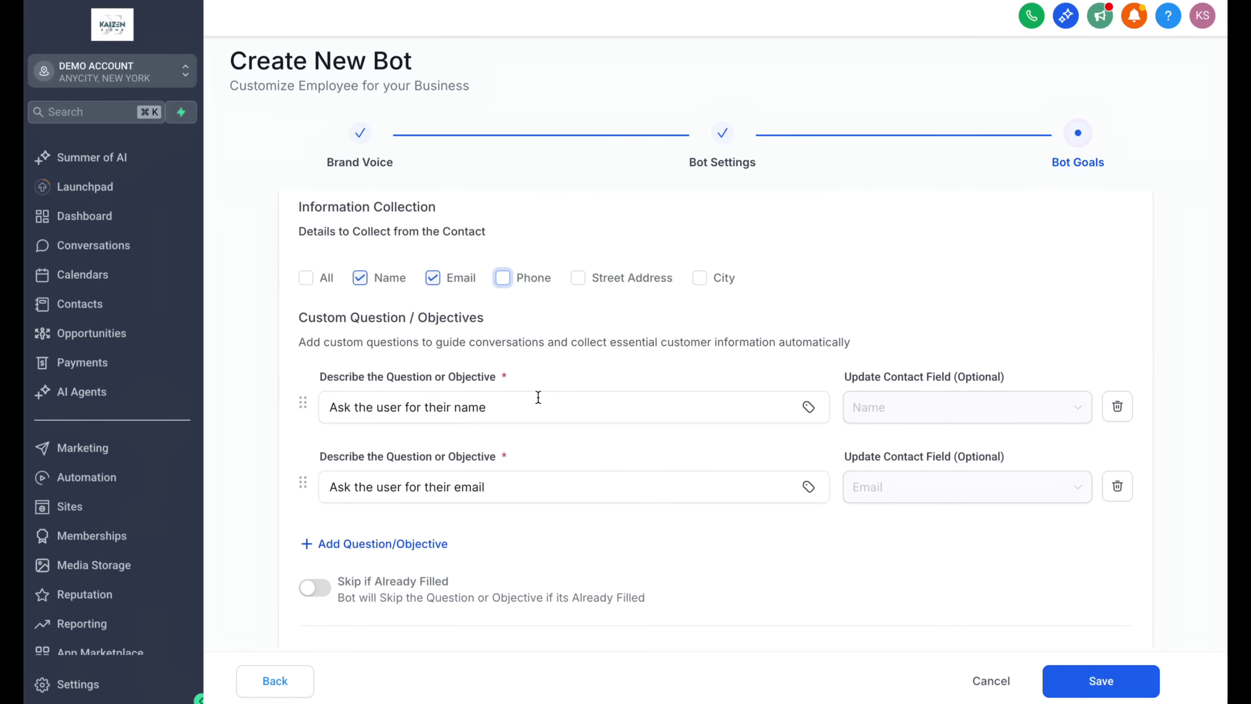
scroll(560, 462, down, 4)
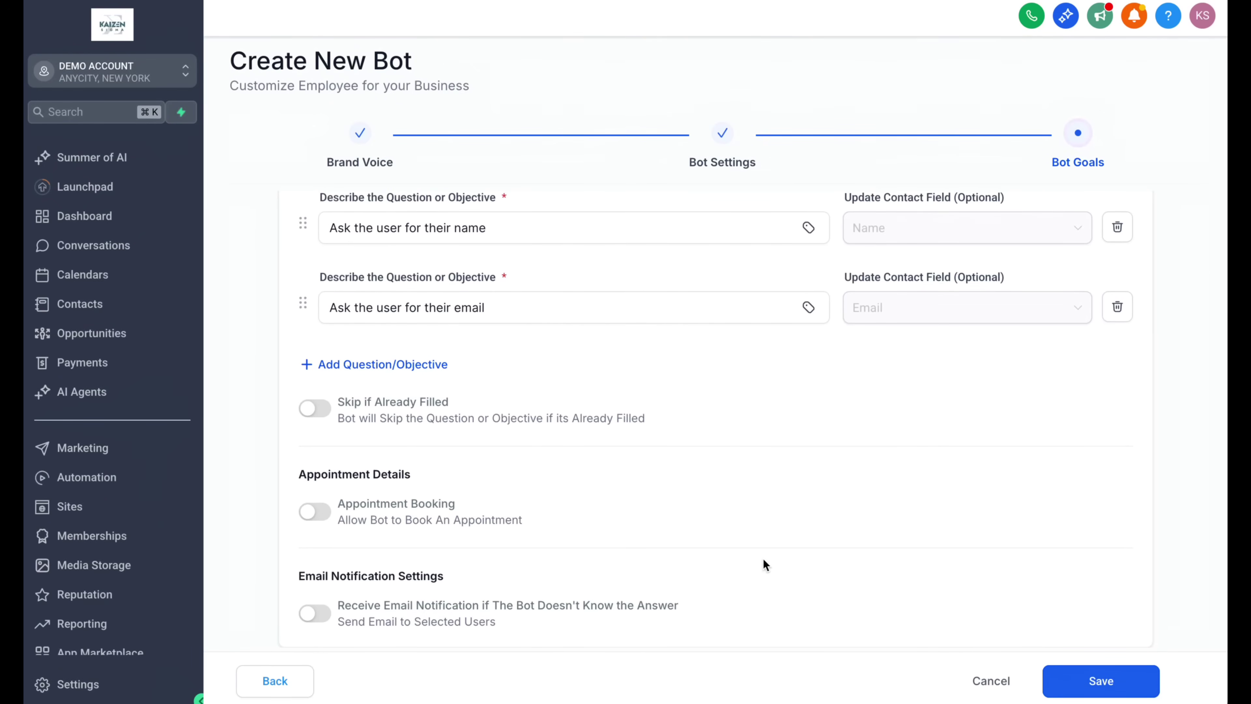
click(1102, 682)
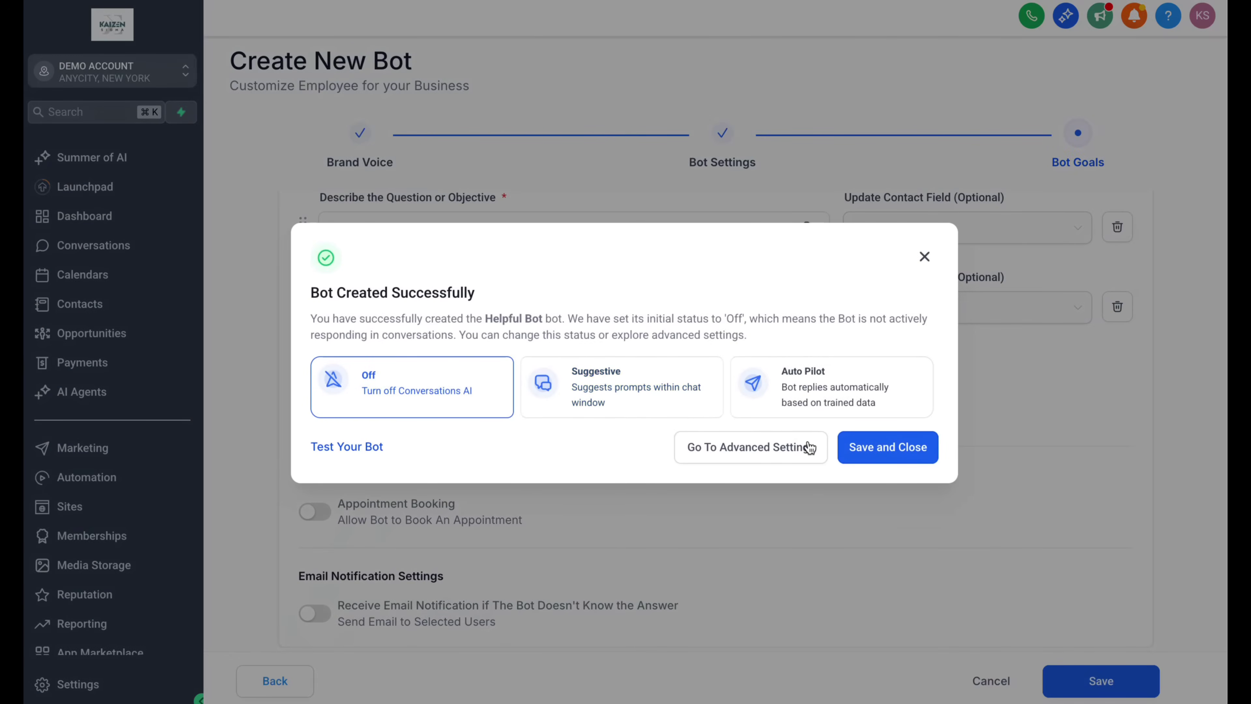
Choose the Auto Pilot card for Helpful Bot in the Bot Created Successfully dialog.
click(806, 388)
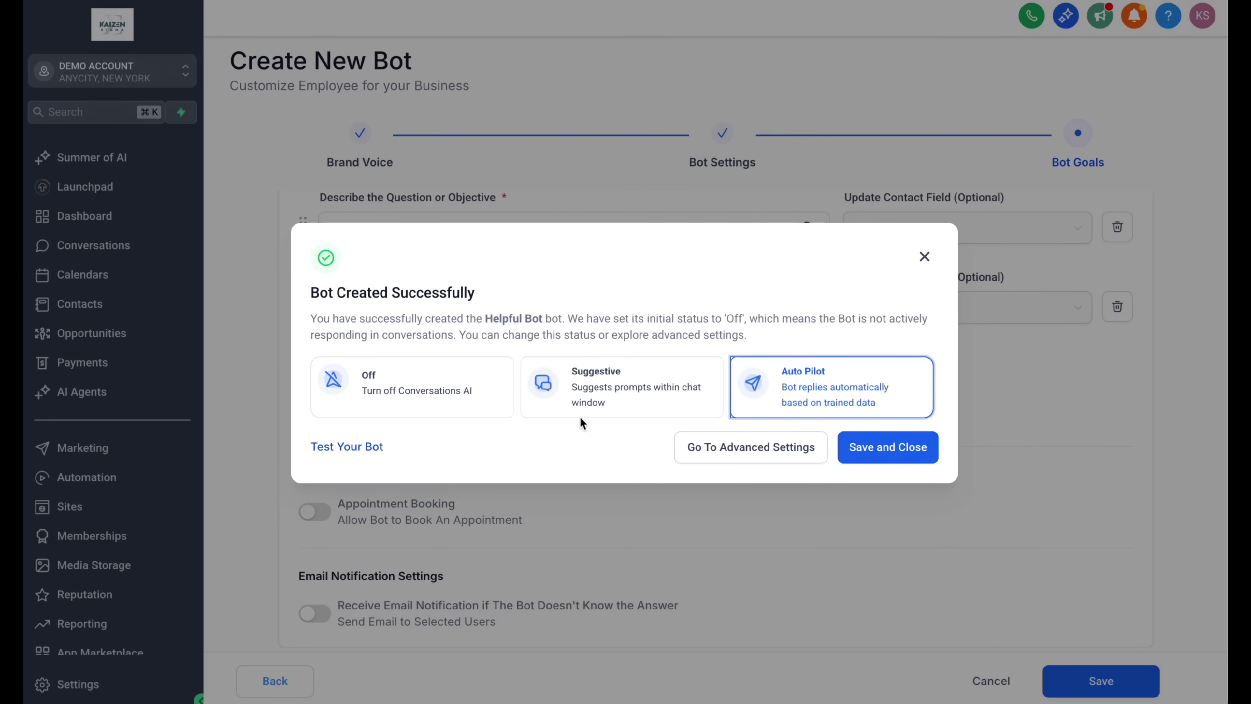
click(347, 446)
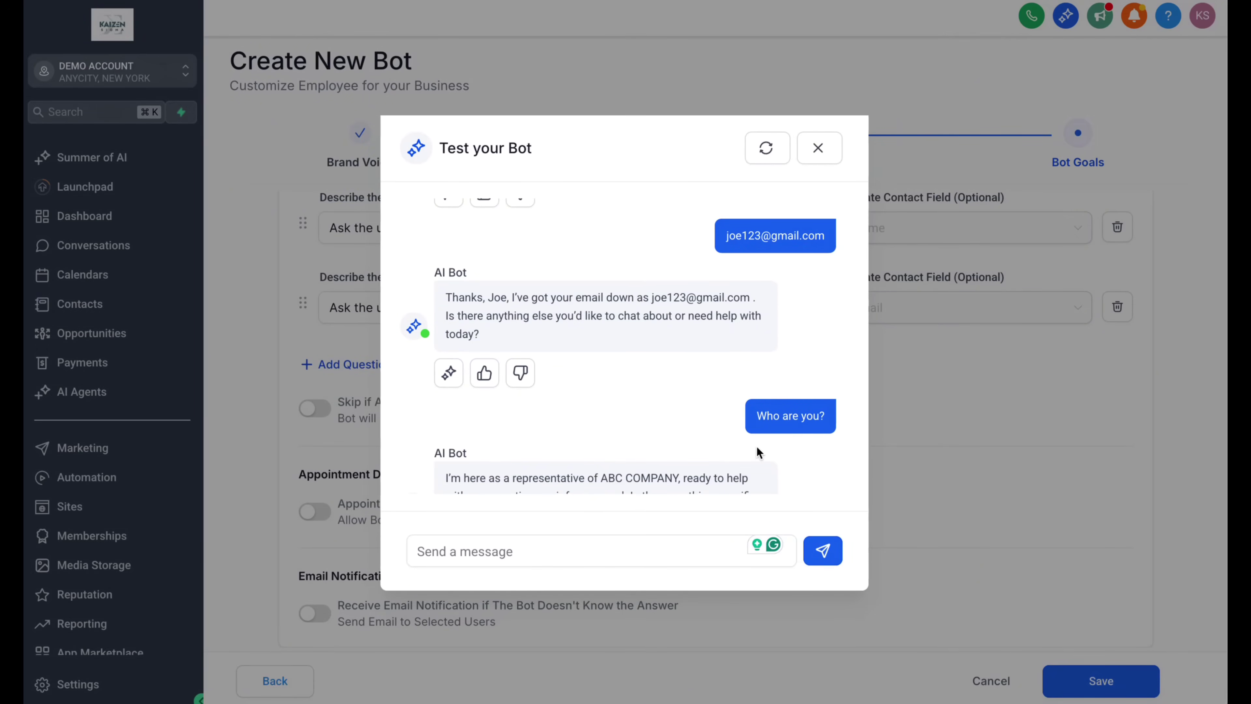
scroll(756, 445, down, 2)
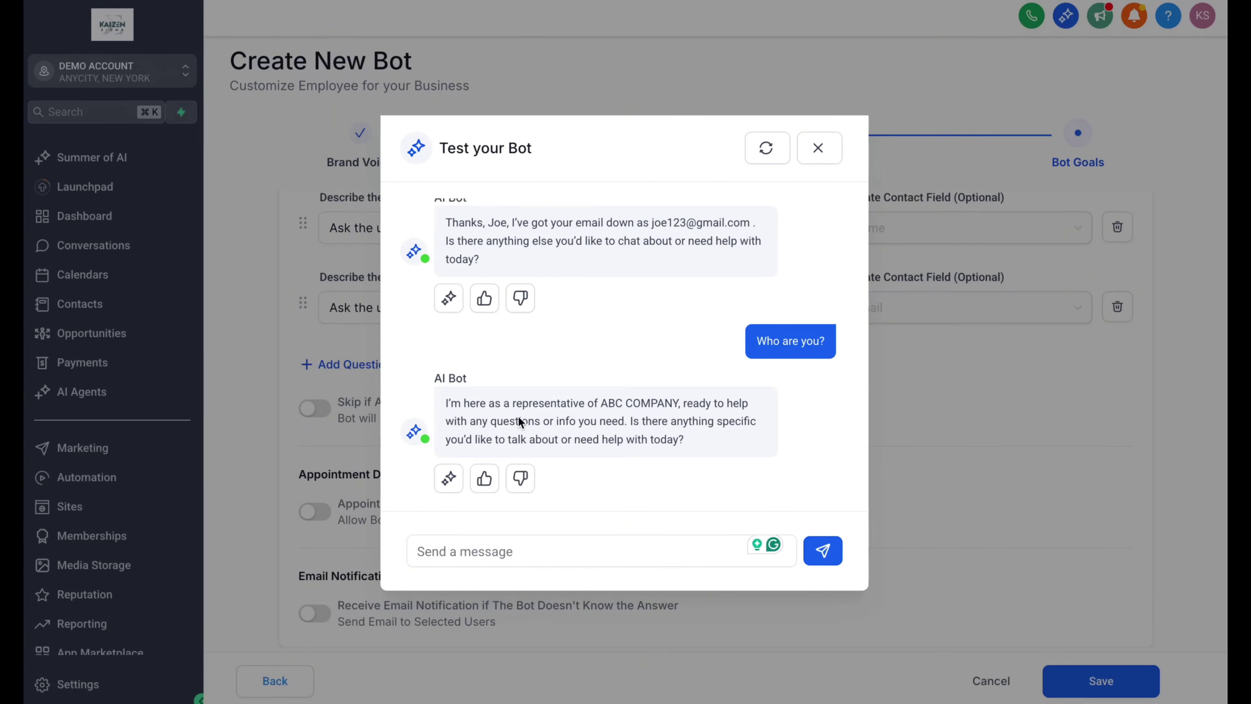
scroll(518, 416, down, 1)
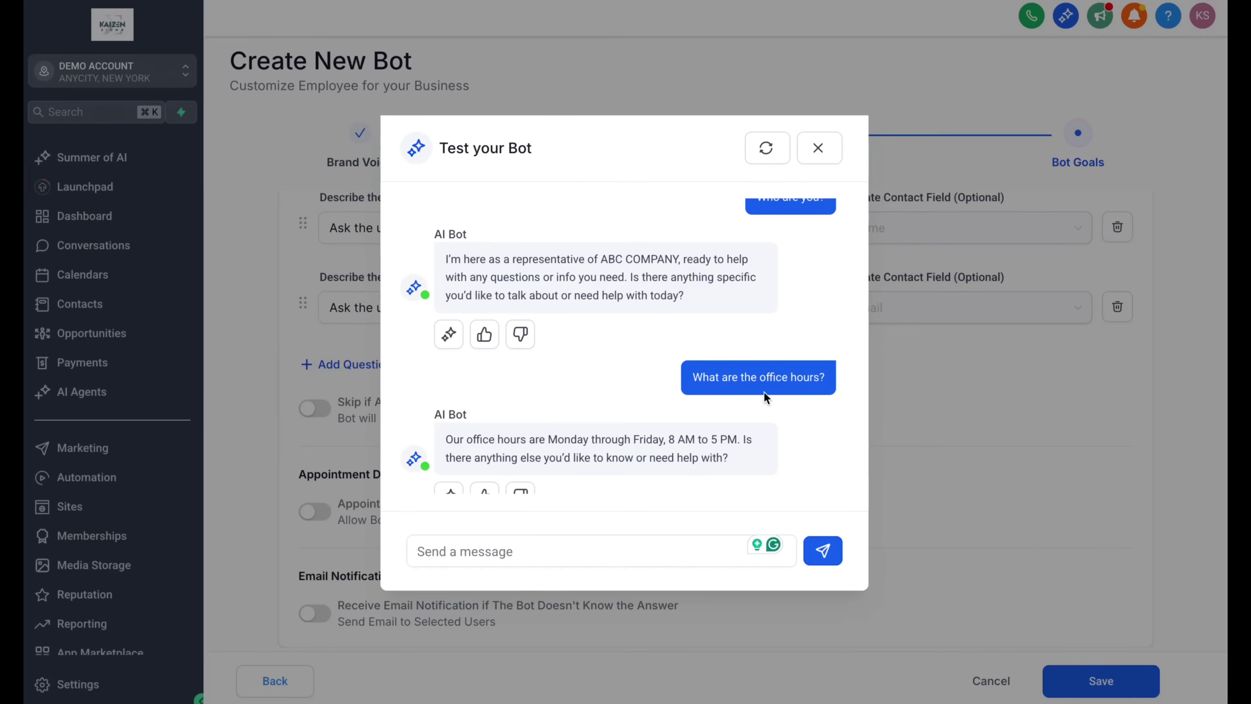
scroll(836, 389, down, 1)
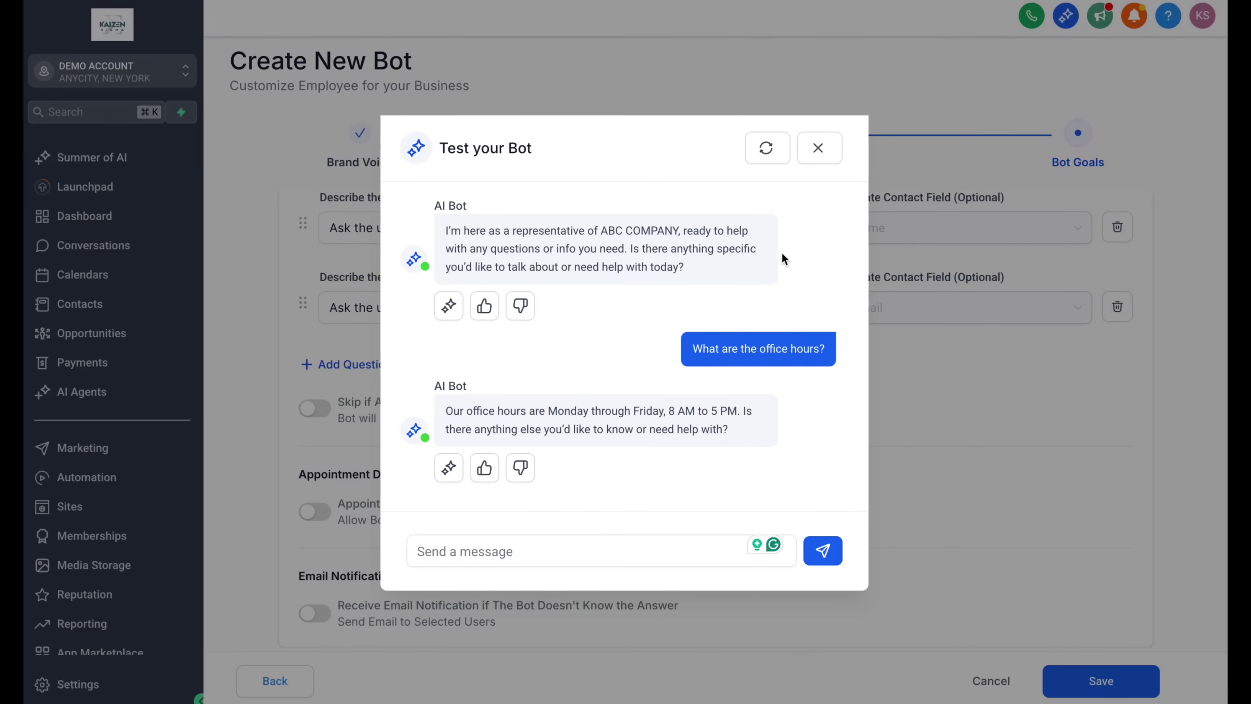
click(820, 147)
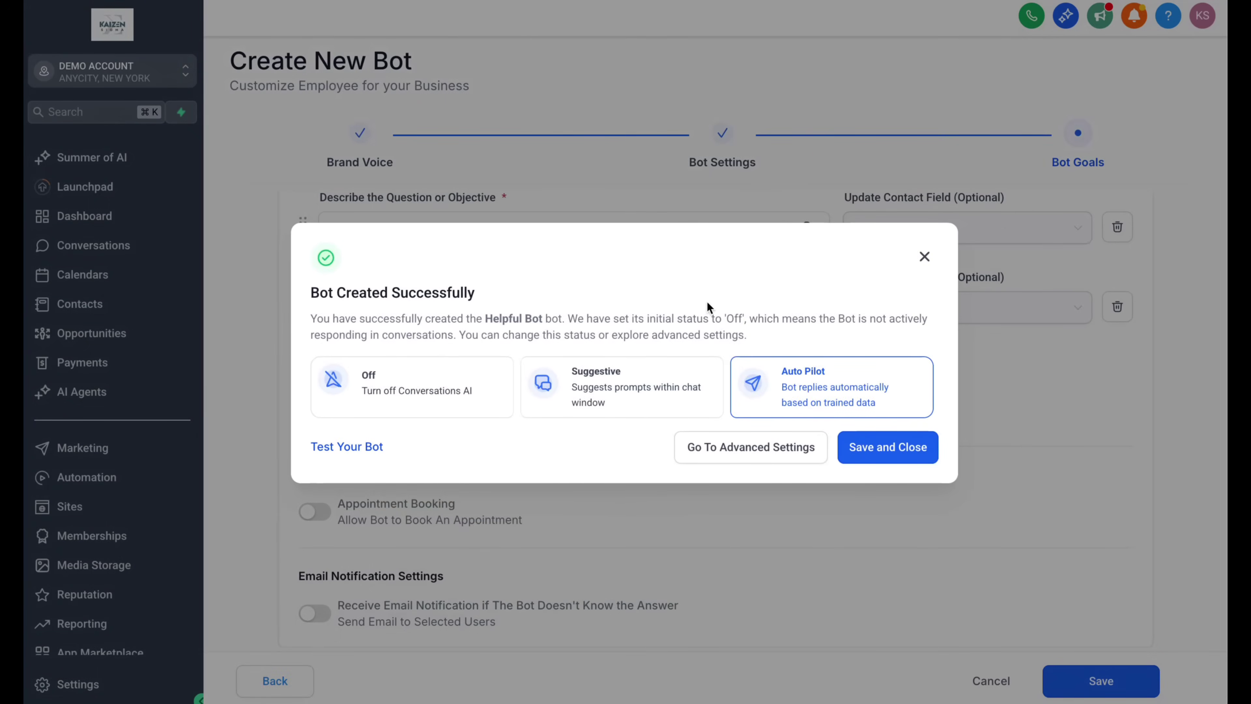
Save and close Helpful Bot and go to the Sites Chat Widget list.
click(891, 446)
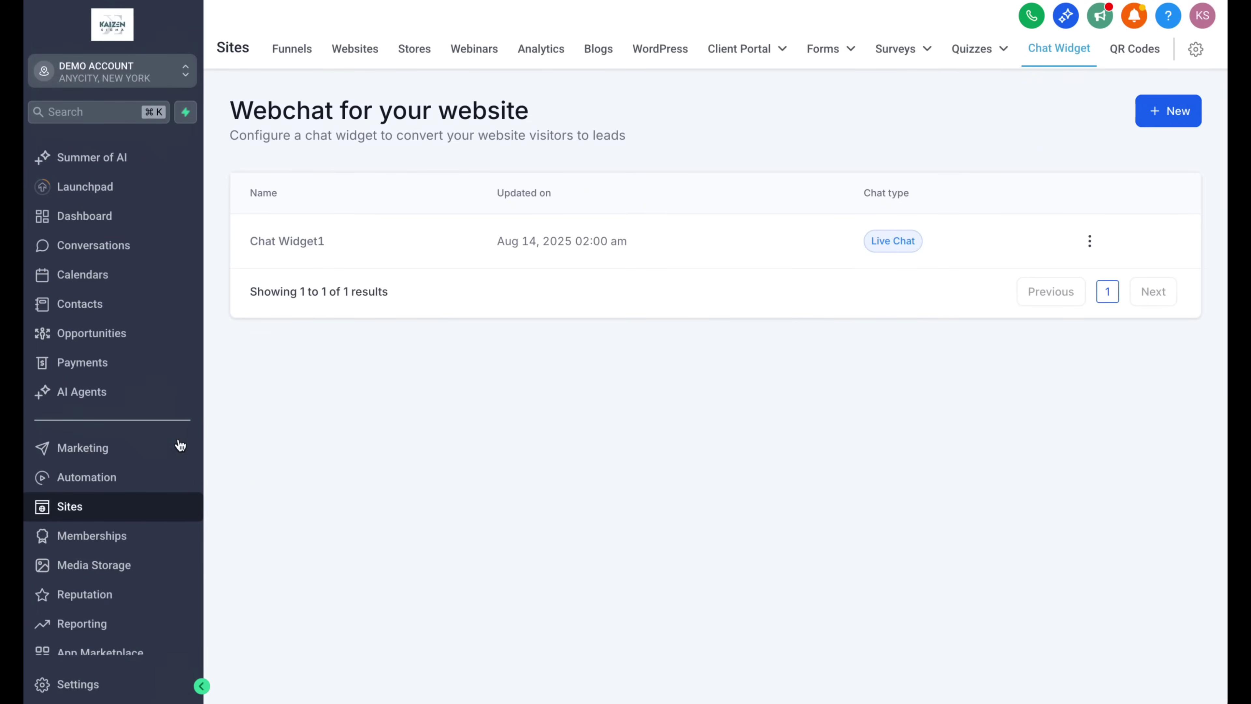
click(90, 518)
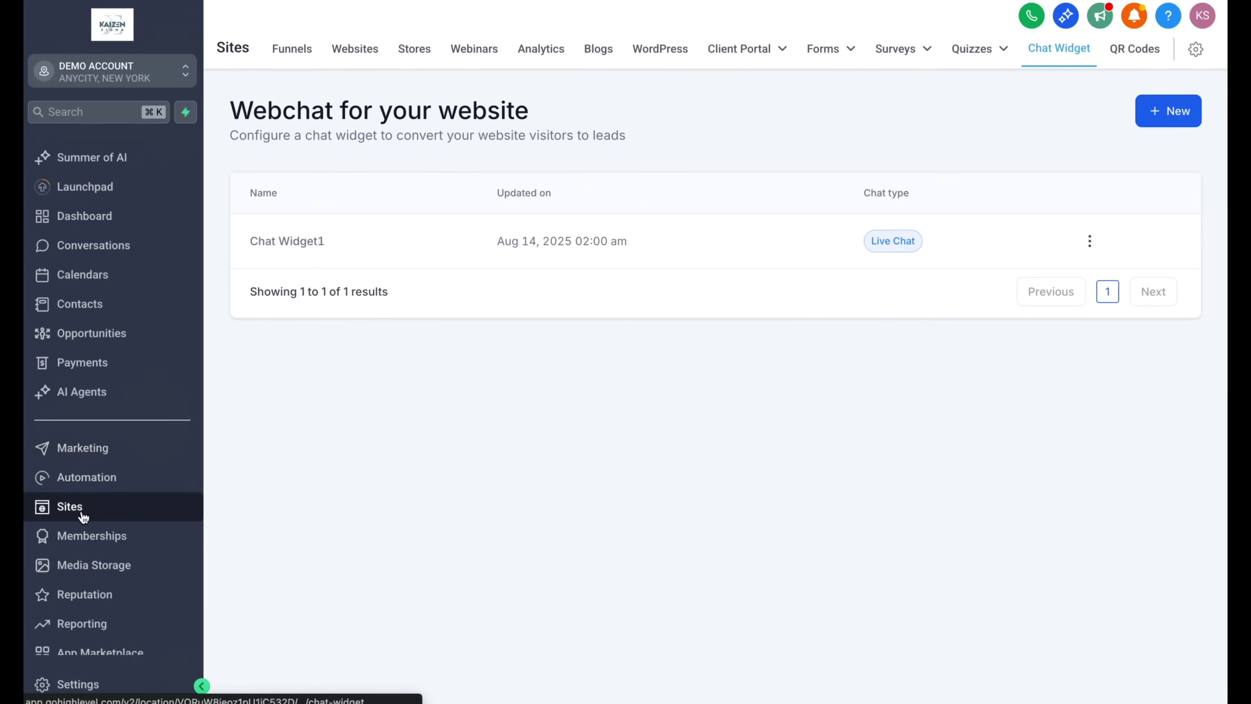
click(1058, 62)
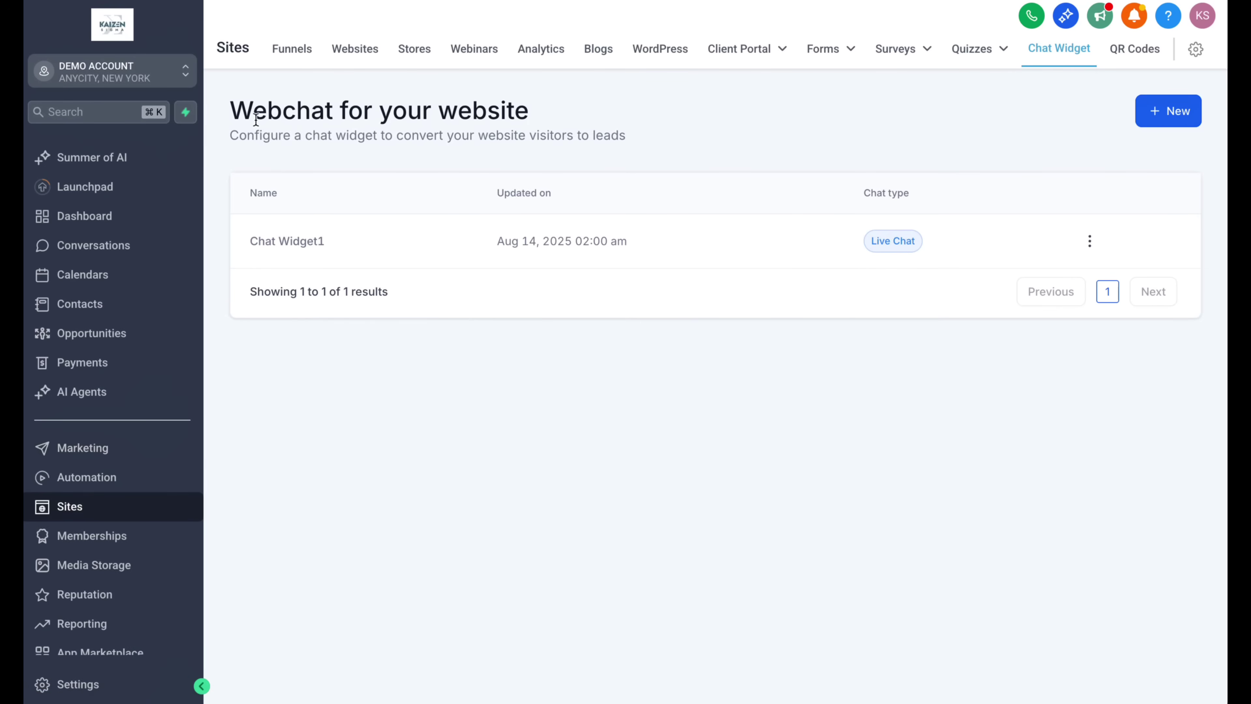
Create a new Live Chat widget, Chat Widget2.
drag(231, 113, 538, 118)
click(942, 139)
click(1155, 111)
click(700, 359)
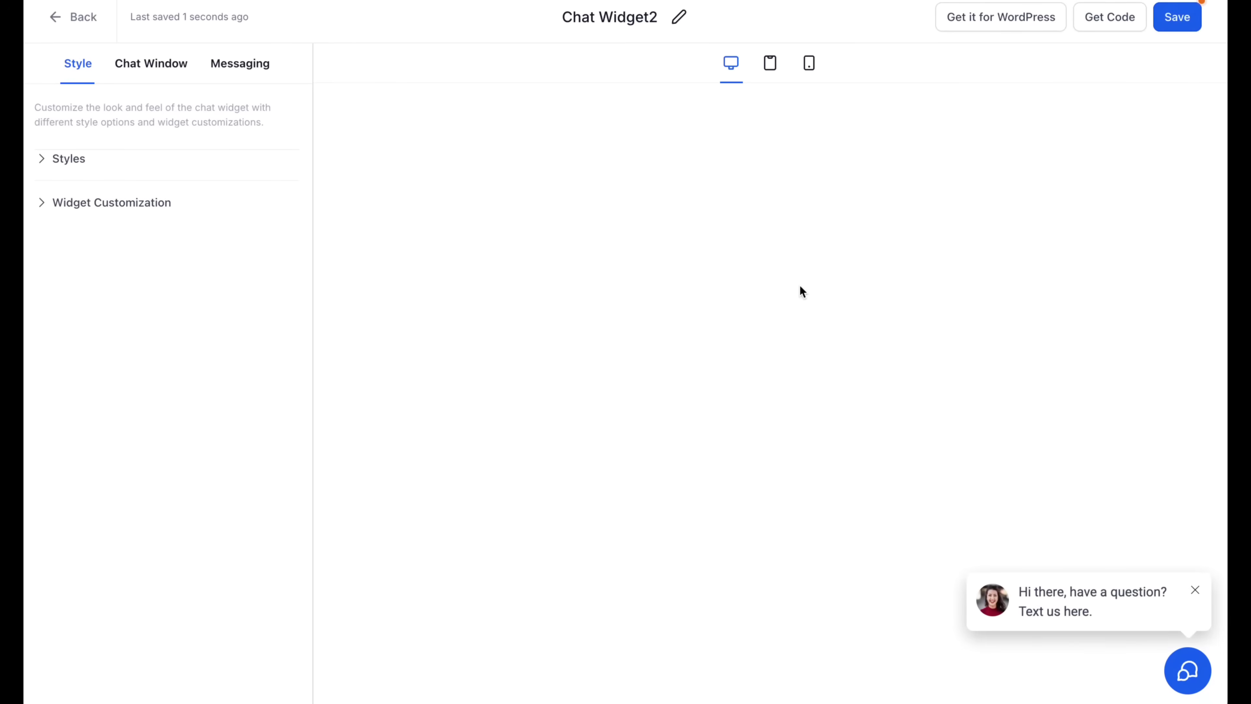
Expand and collapse Chat Widget2's Styles options in the Style tab.
click(83, 161)
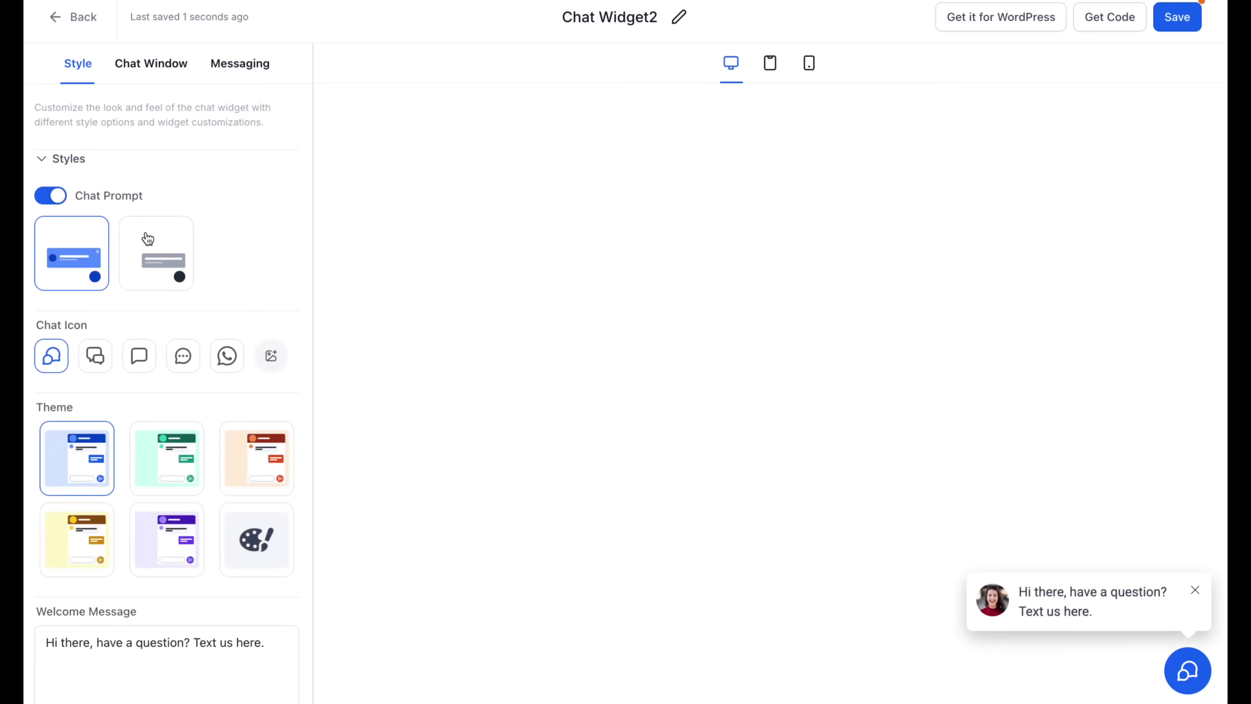
click(69, 158)
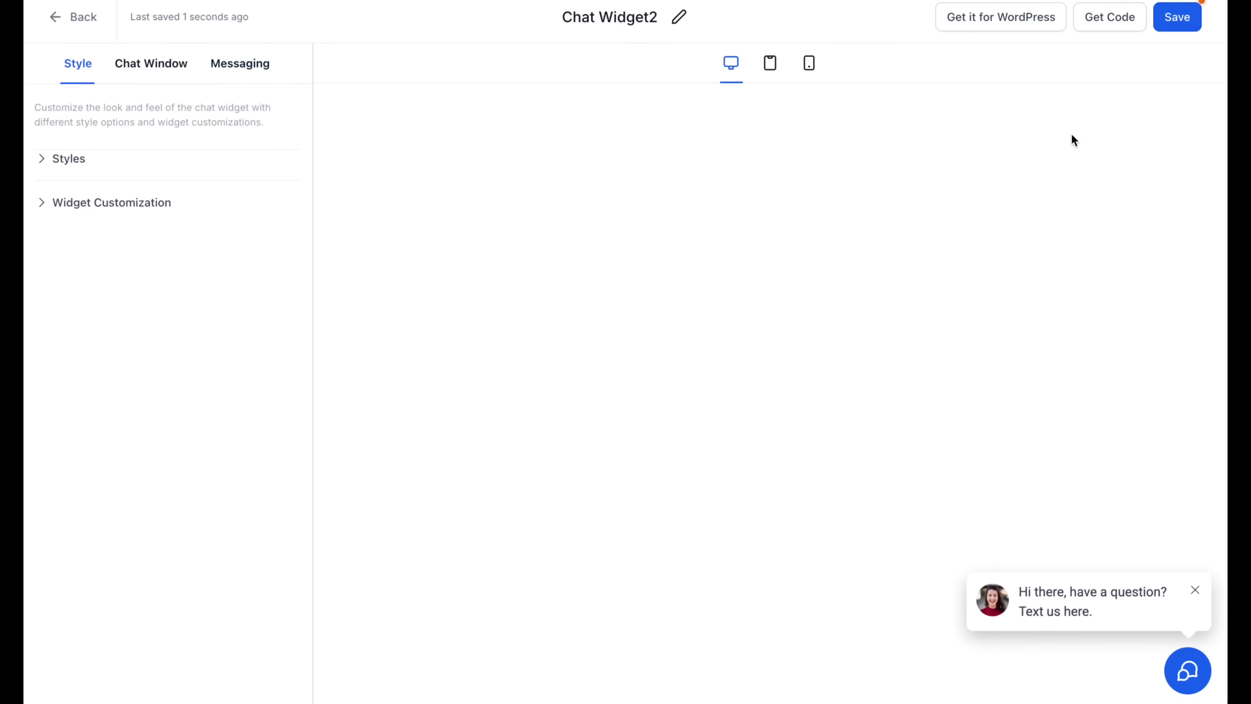
Open Get Code and select Chat Widget2's entire embed script.
click(1105, 29)
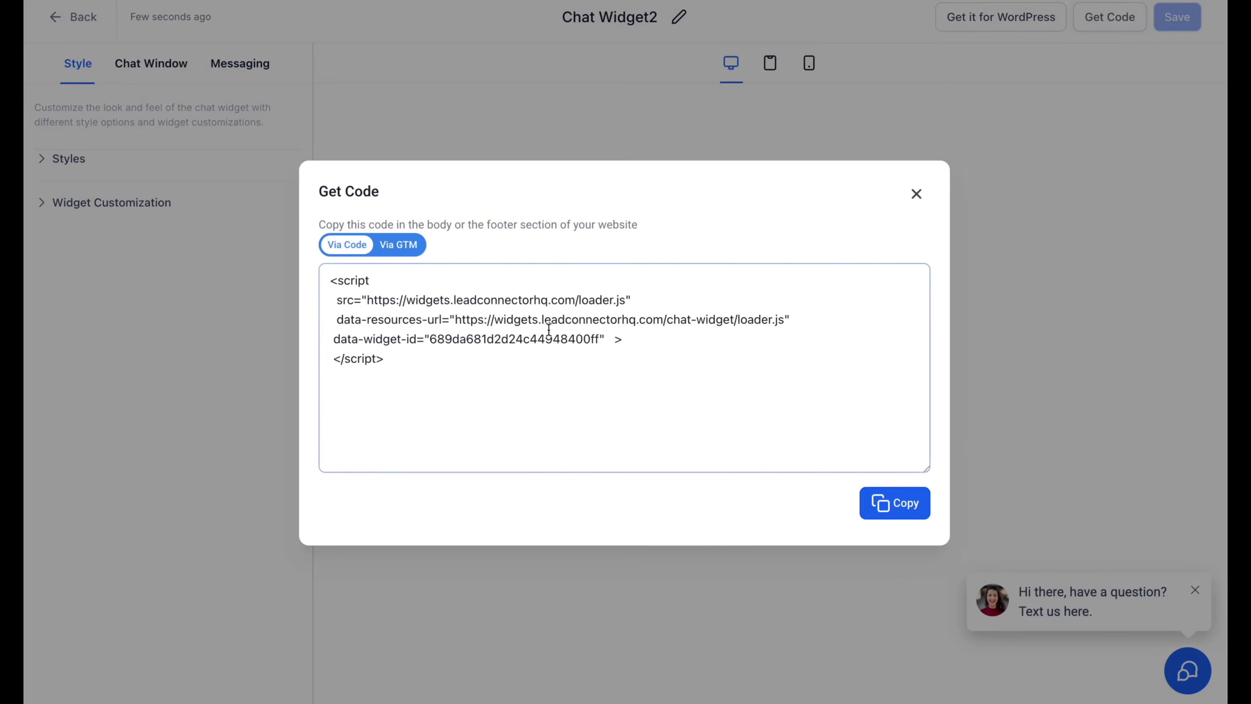
click(400, 352)
drag(400, 353, 293, 280)
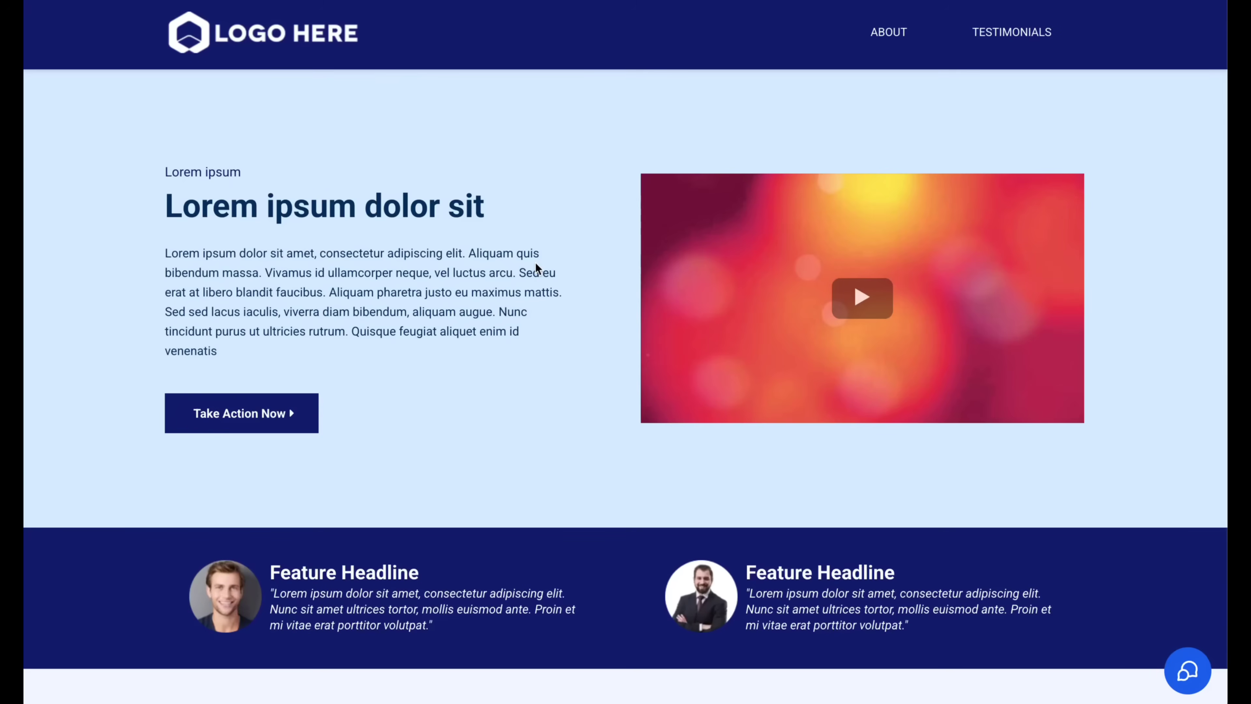
Open the demo site's chat bubble and review the bot's ABC COMPANY reply.
scroll(536, 269, down, 1)
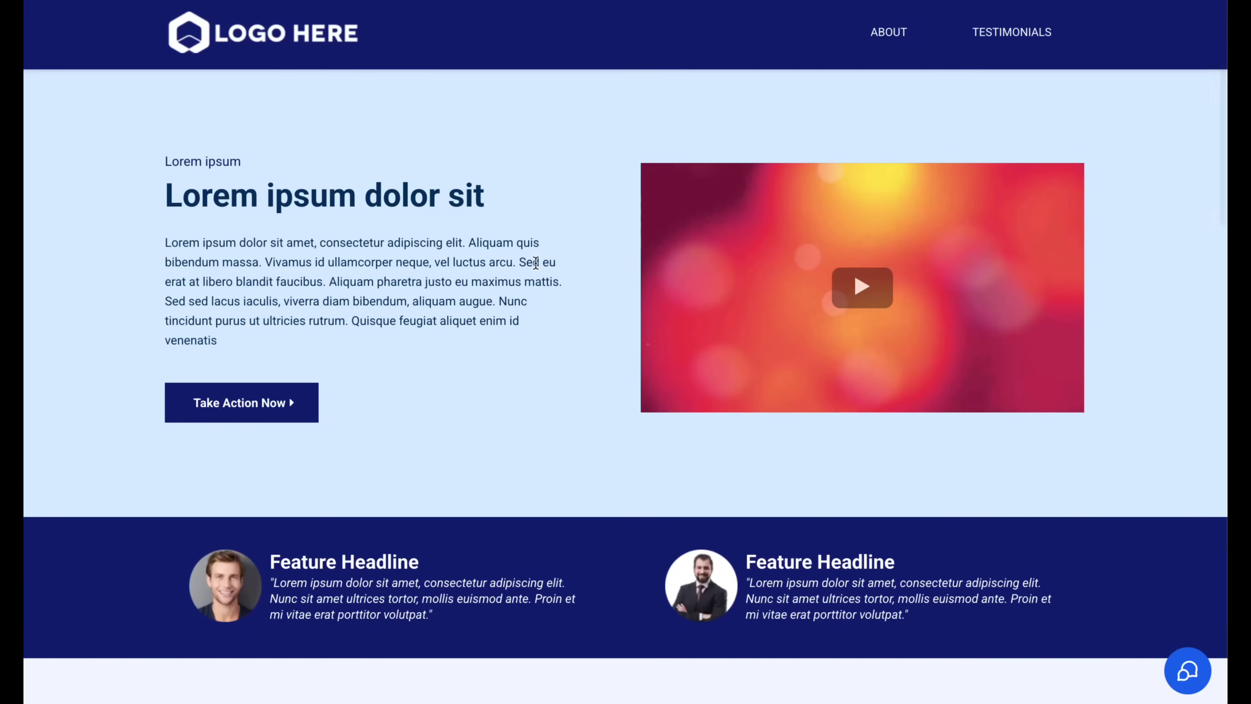
scroll(552, 315, down, 1)
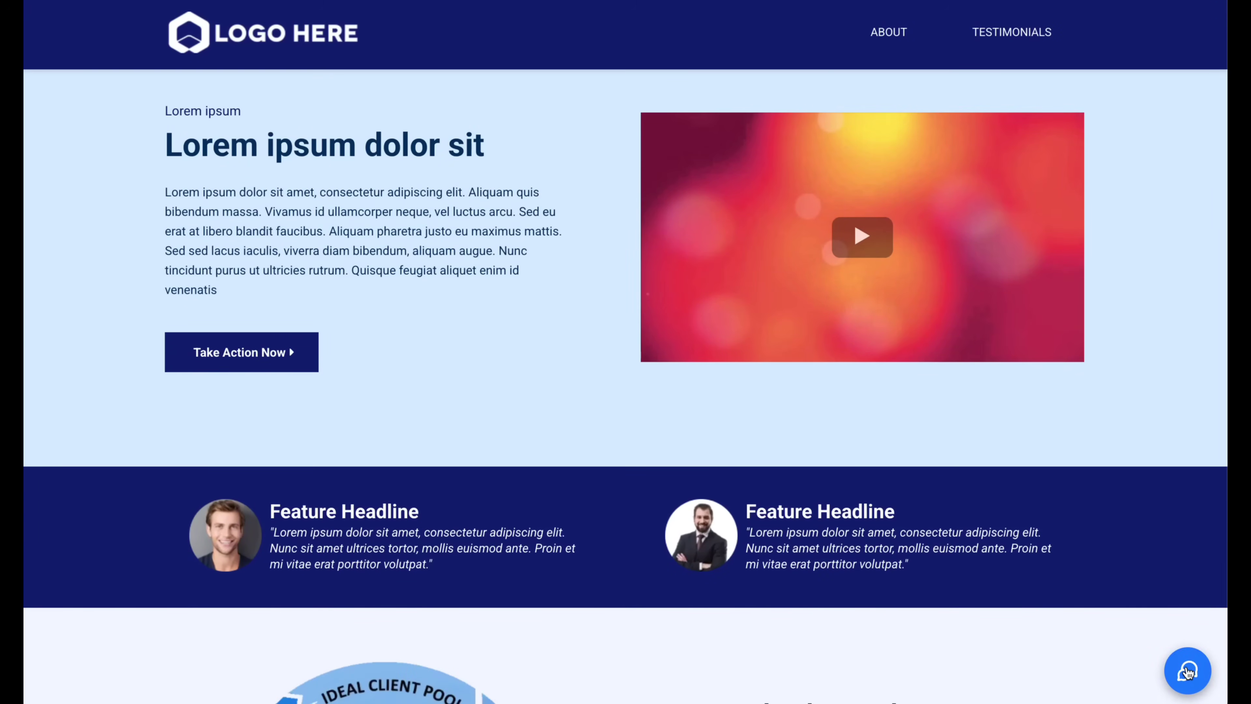
click(1188, 671)
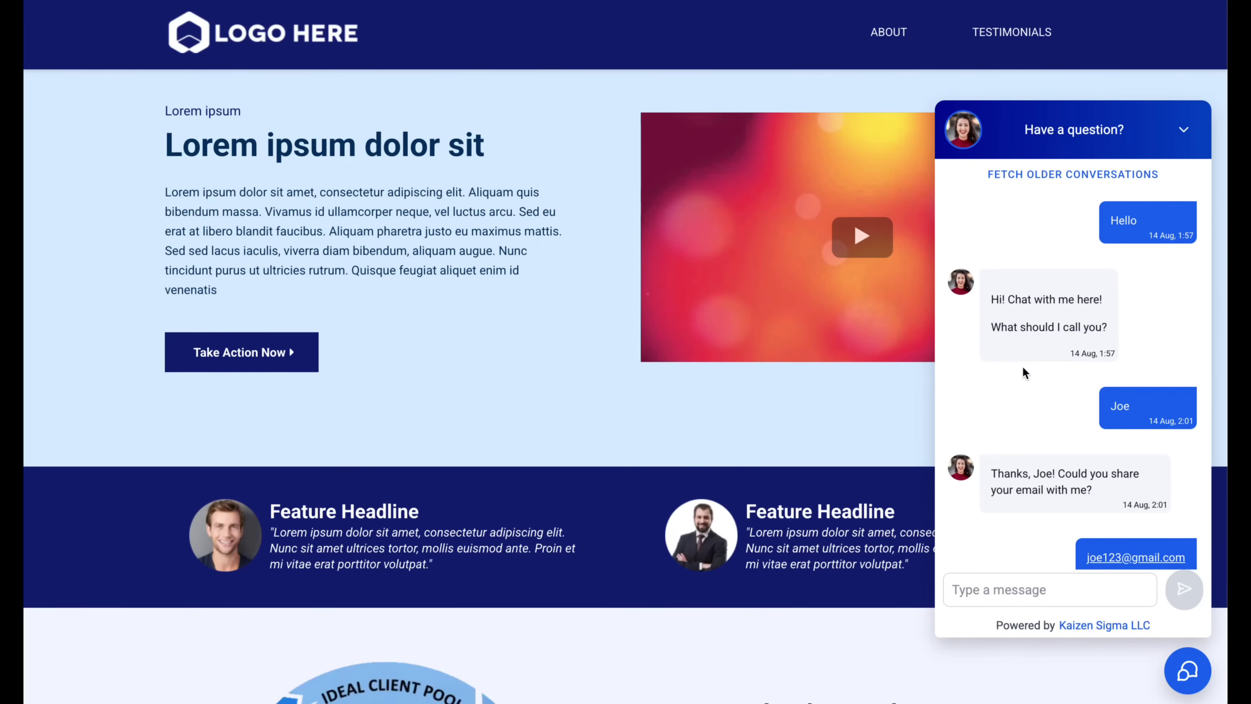
scroll(1112, 437, down, 2)
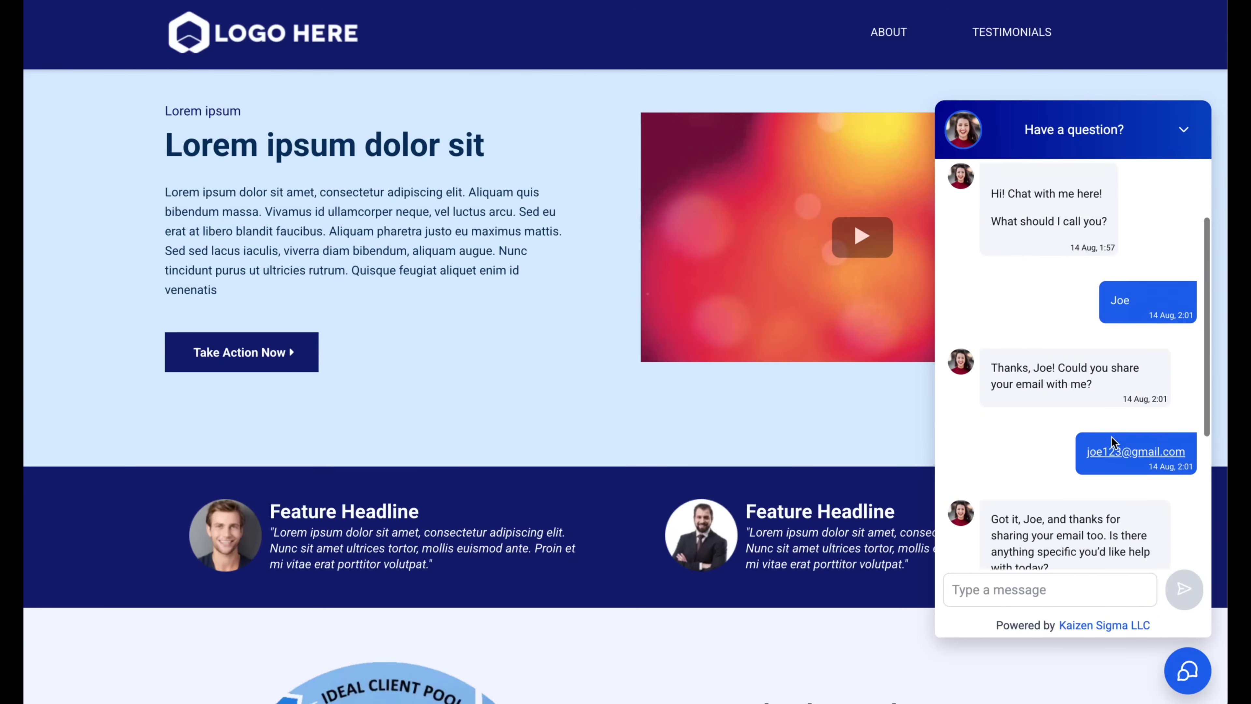
scroll(1119, 502, down, 4)
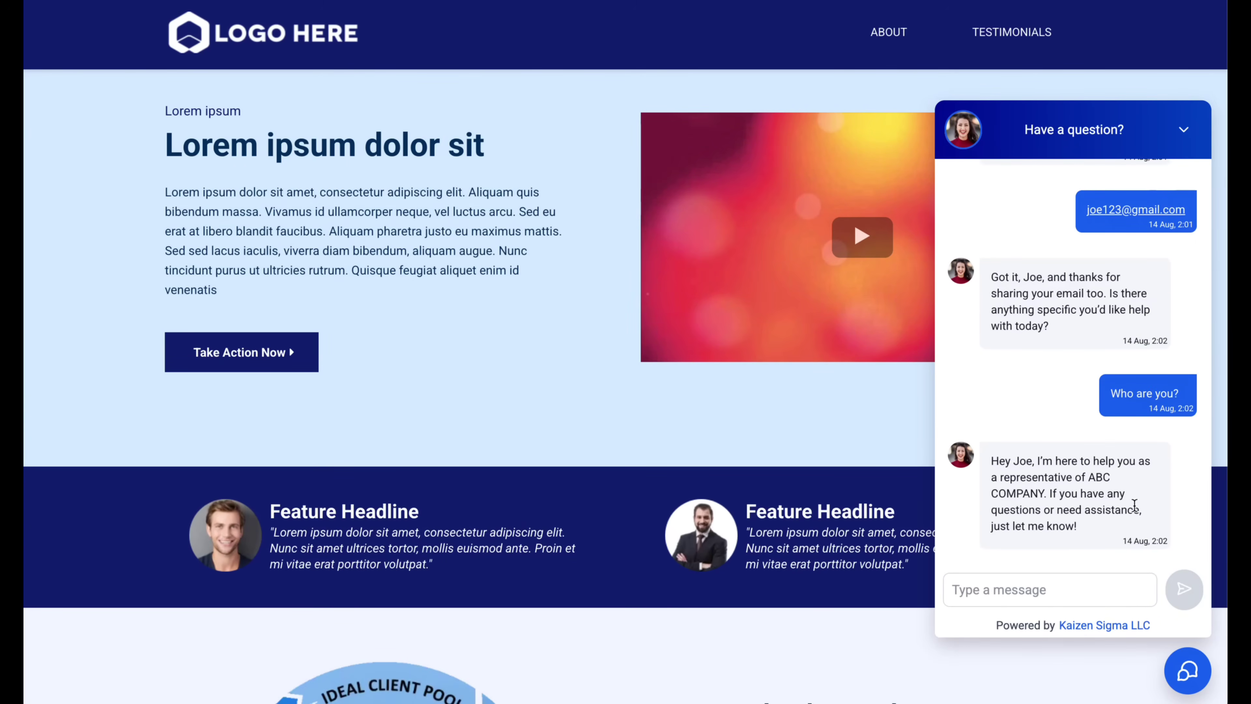
drag(1090, 477, 1039, 493)
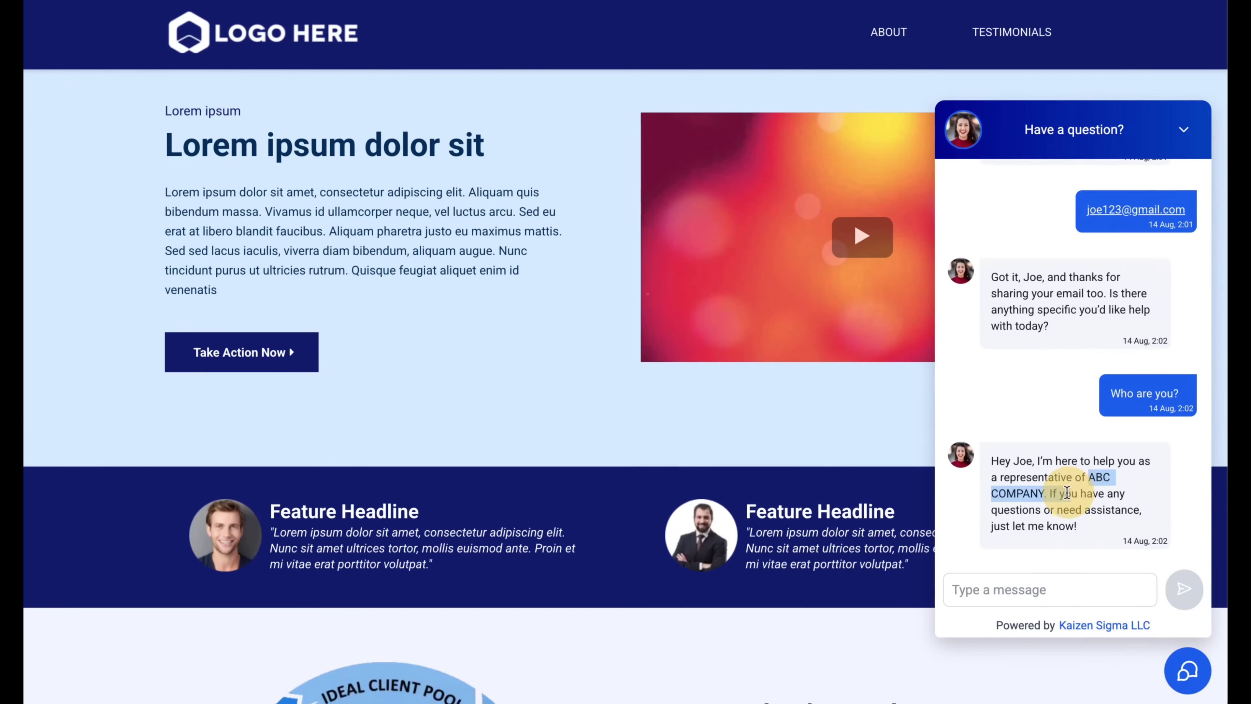
click(1054, 493)
Send 'What are your hours?' to the bot in the chat.
click(1056, 587)
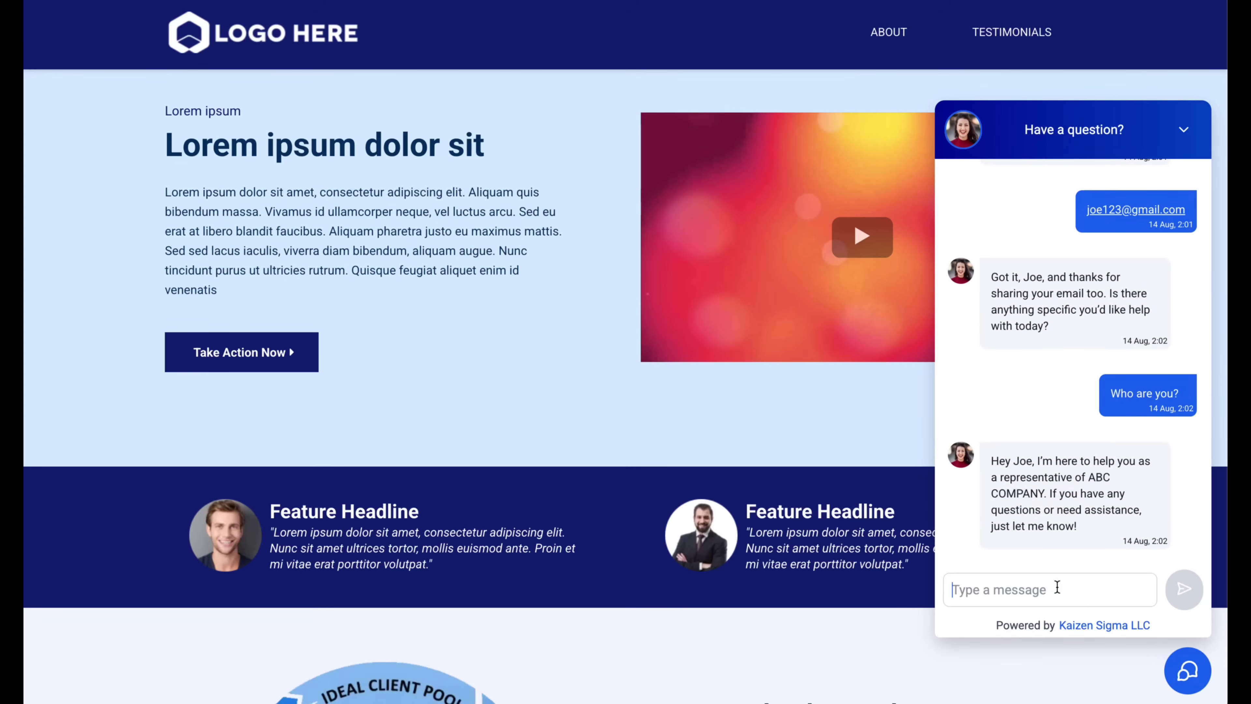
text(What are your hours?)
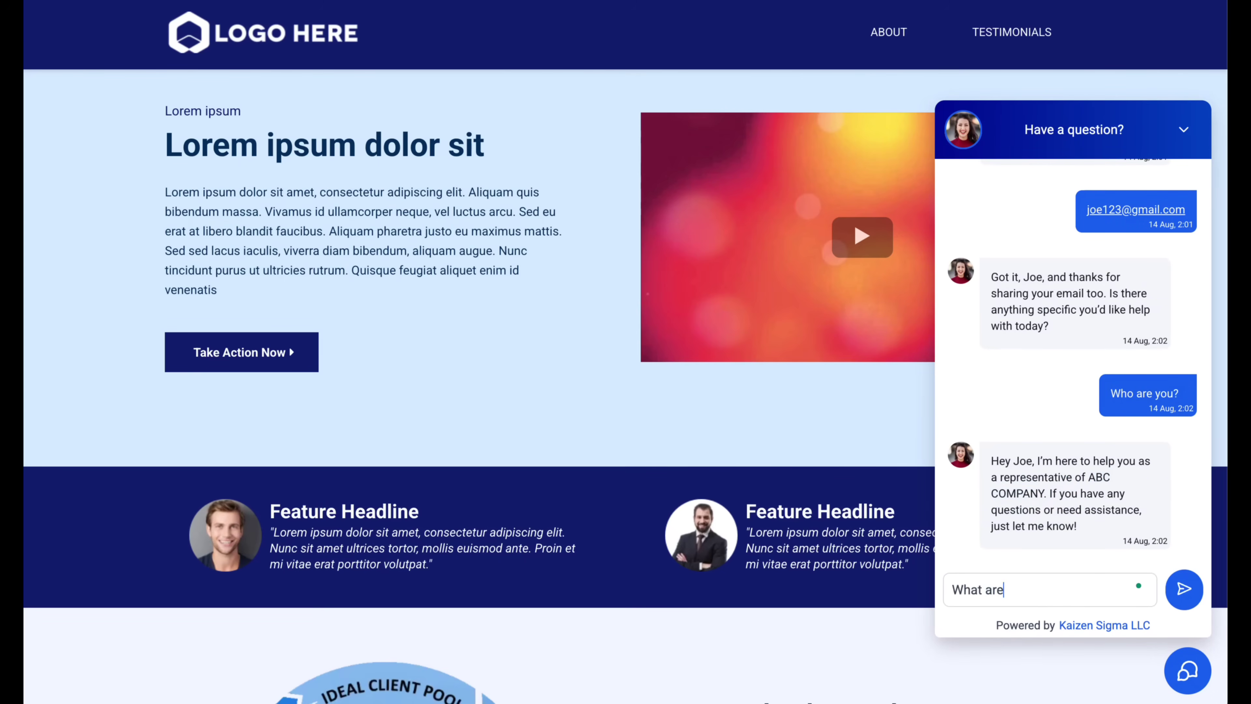
key(Return)
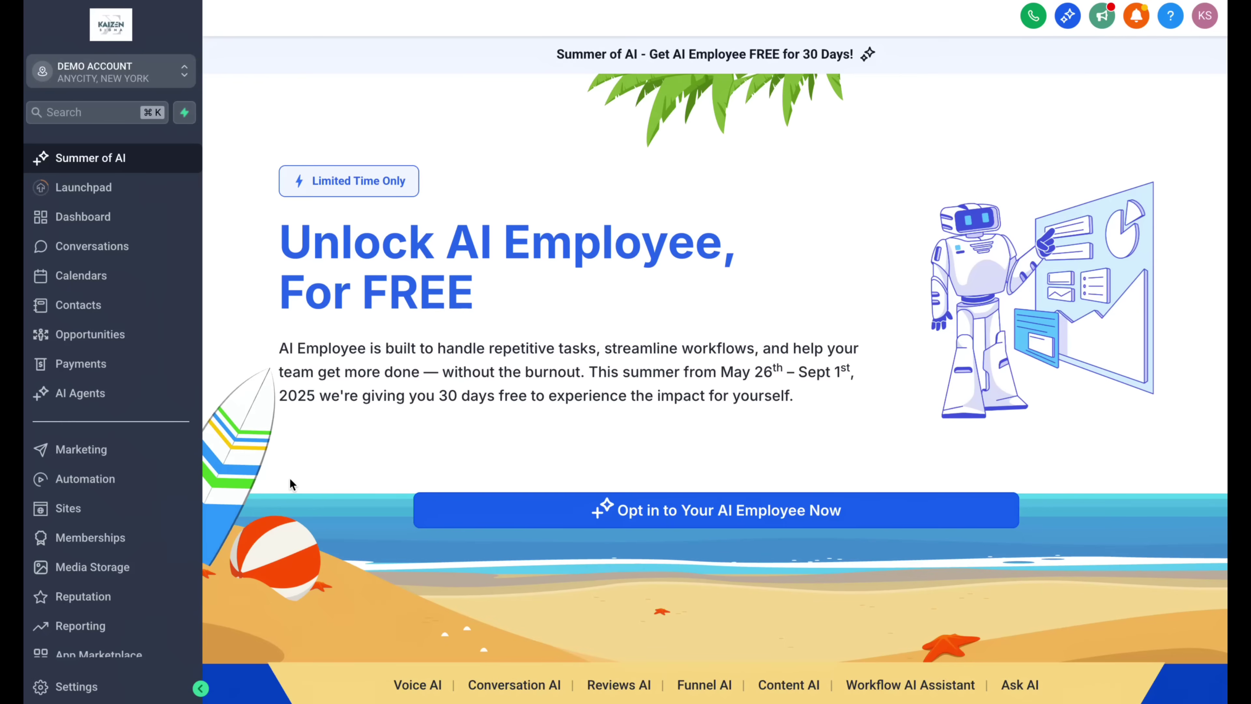
Go to Automation Workflows and open the Create Workflow dropdown.
click(84, 487)
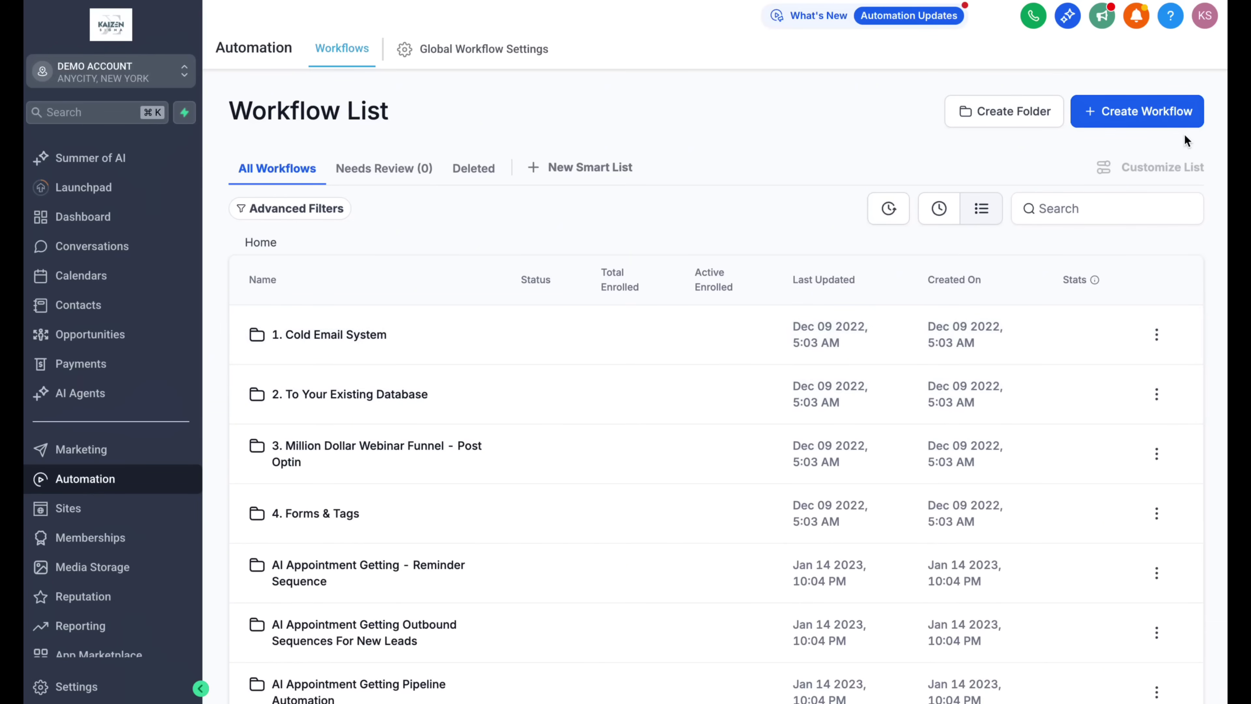
click(1162, 121)
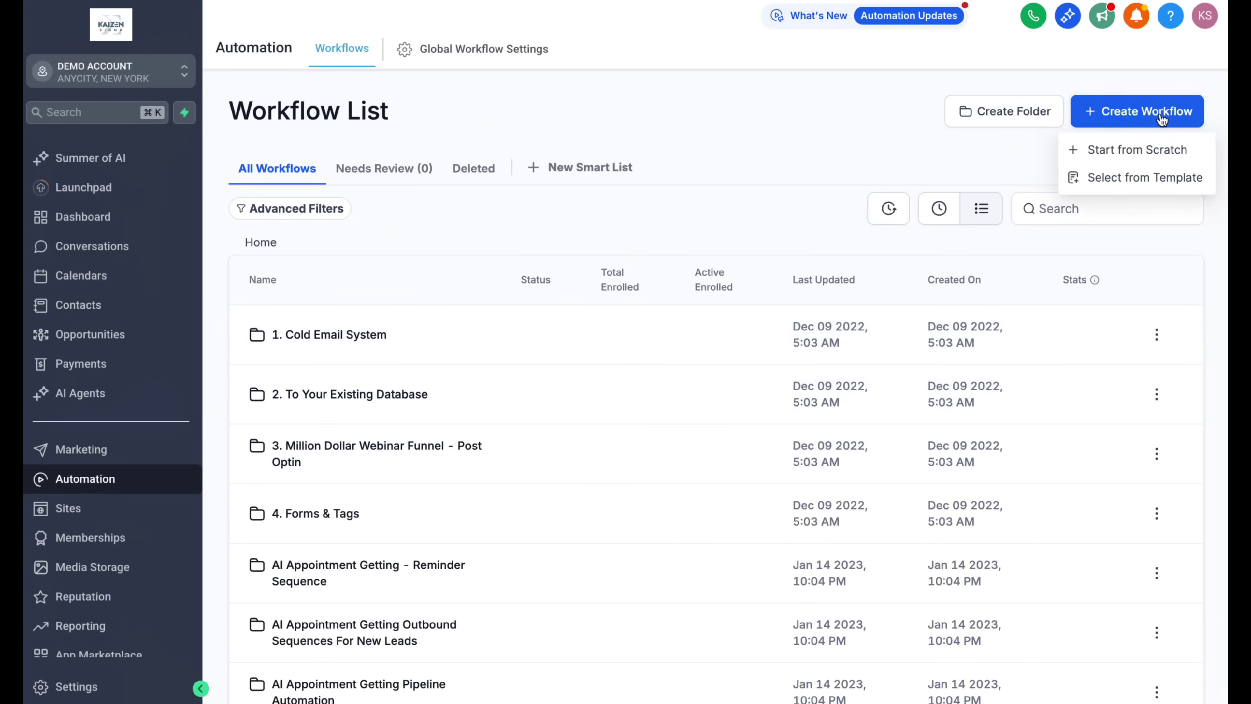
Start a new workflow from a template and filter the Template Library to Convert Lead recipes.
click(1153, 190)
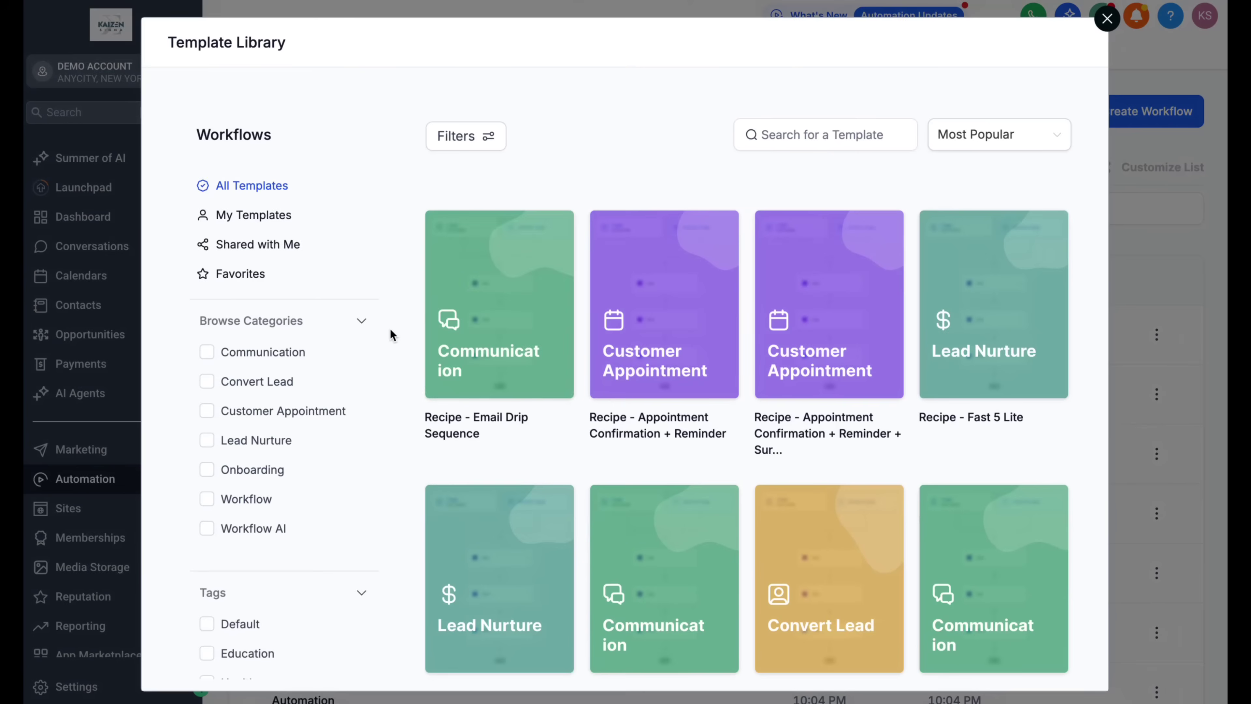
scroll(268, 390, down, 2)
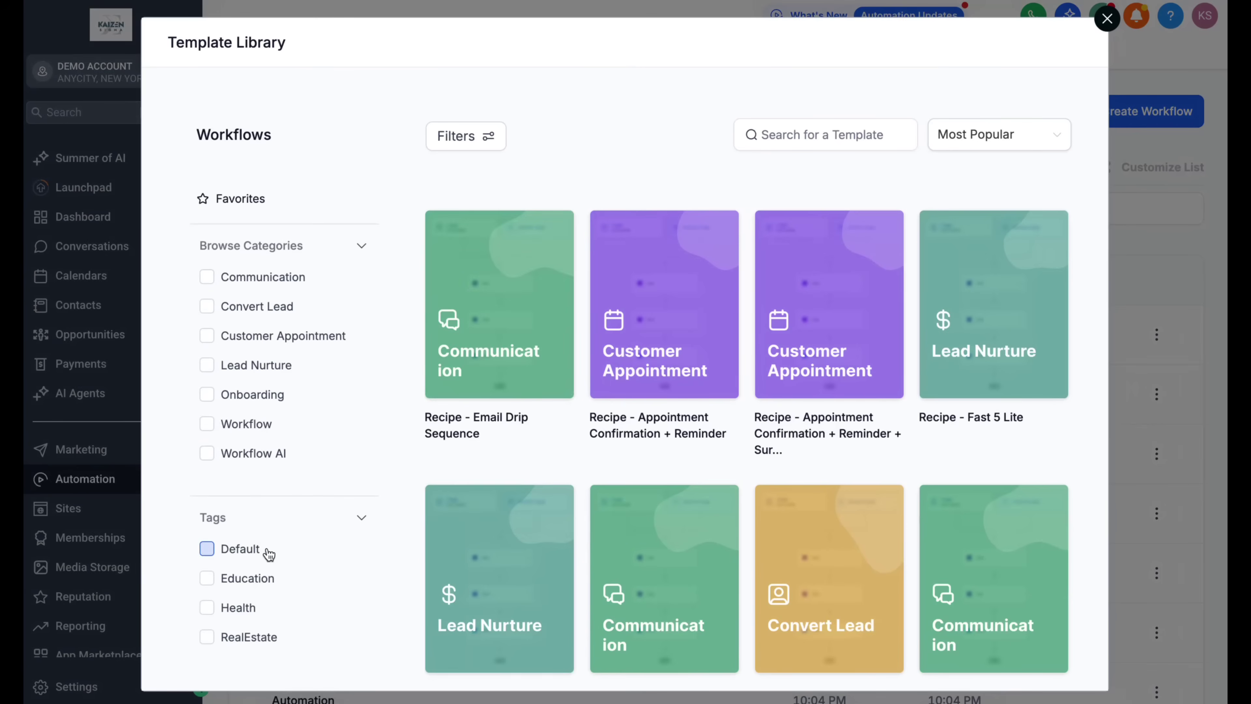
scroll(261, 515, up, 2)
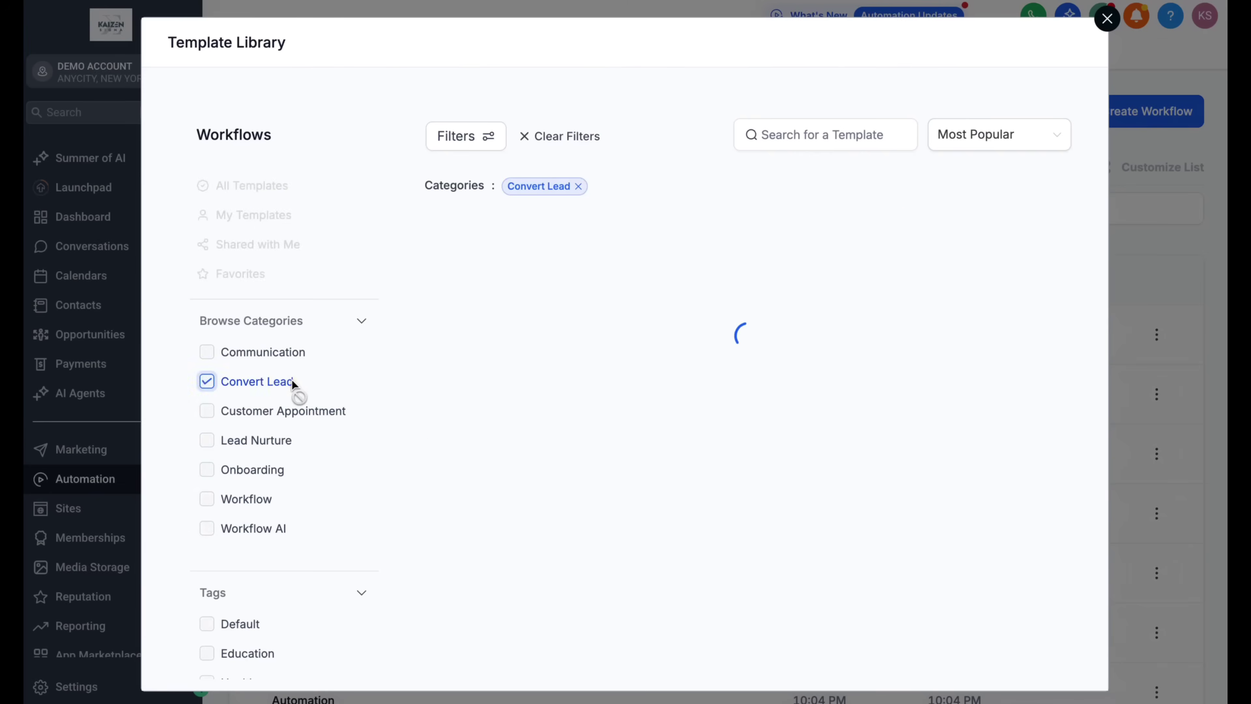
mouse_move(550, 442)
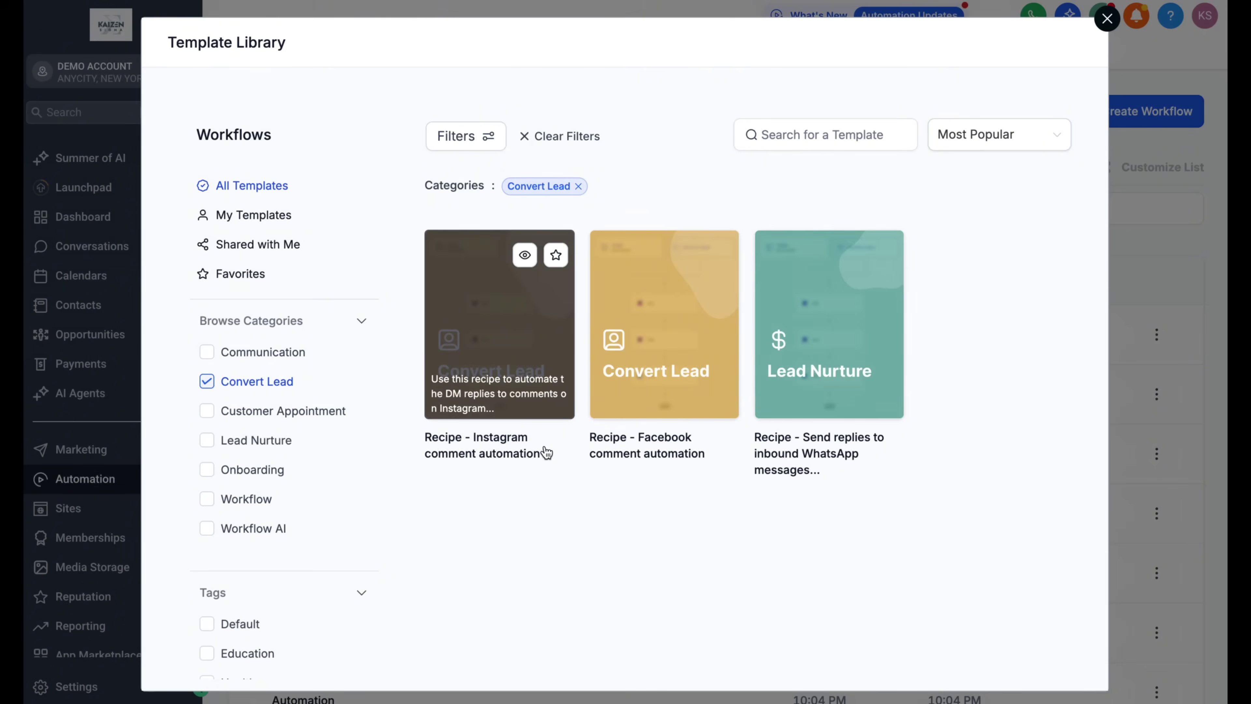
mouse_move(590, 463)
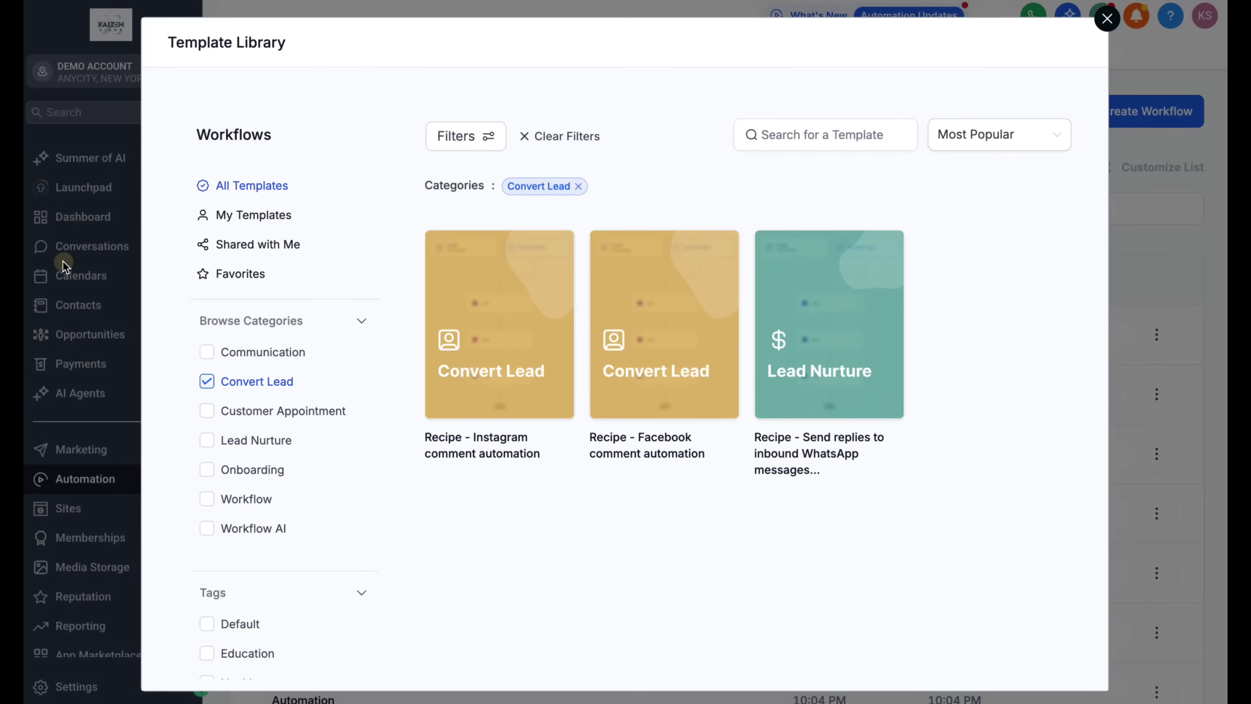
Switch the category filter to Communication and open the Recipe - Email Drip Sequence template.
click(262, 351)
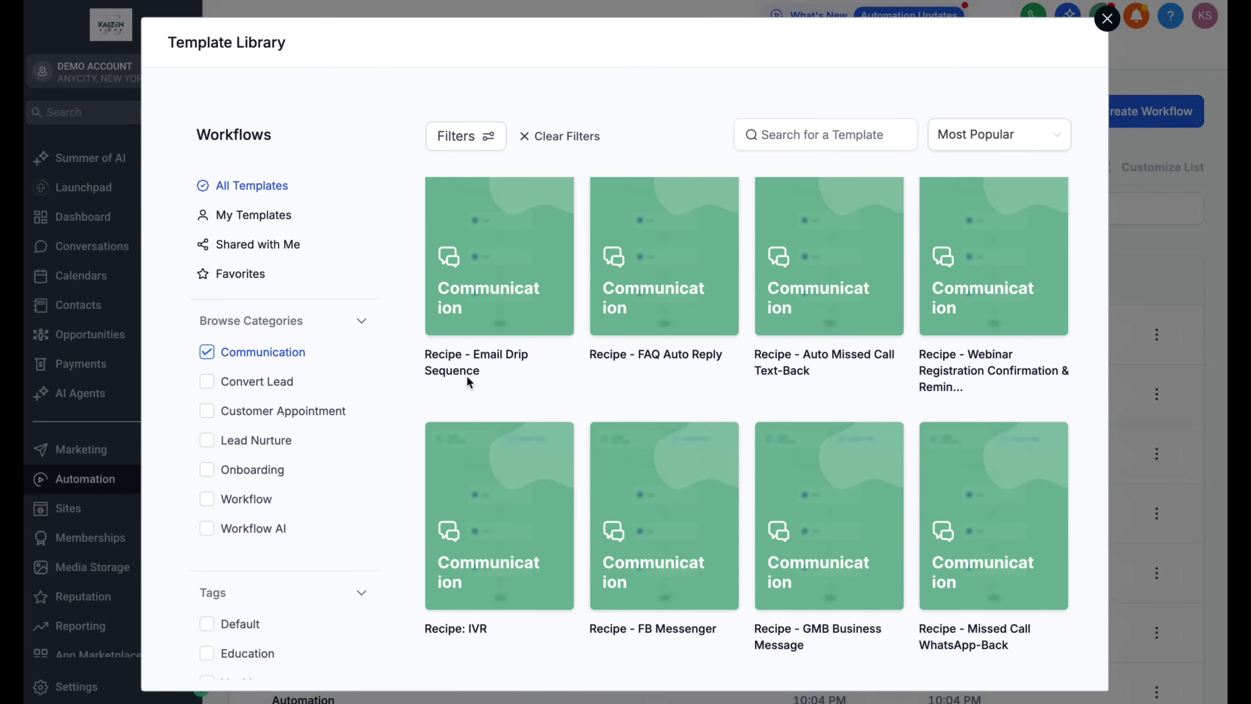
mouse_move(480, 283)
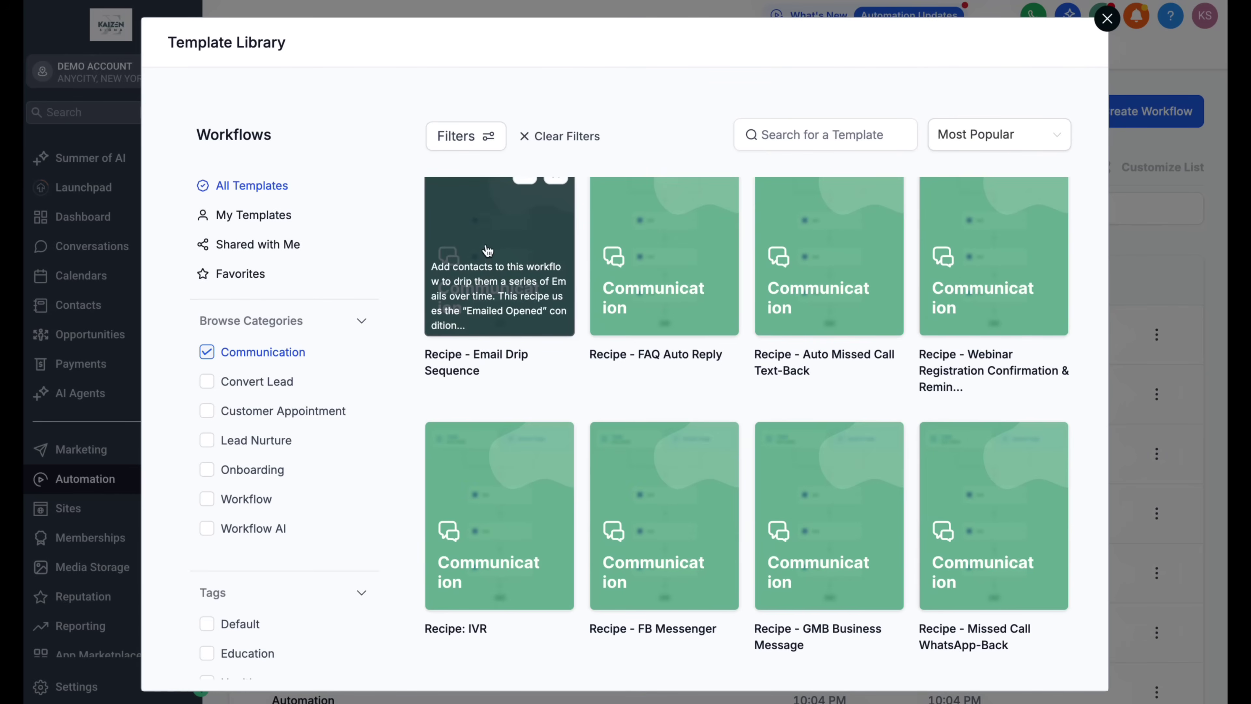
click(487, 249)
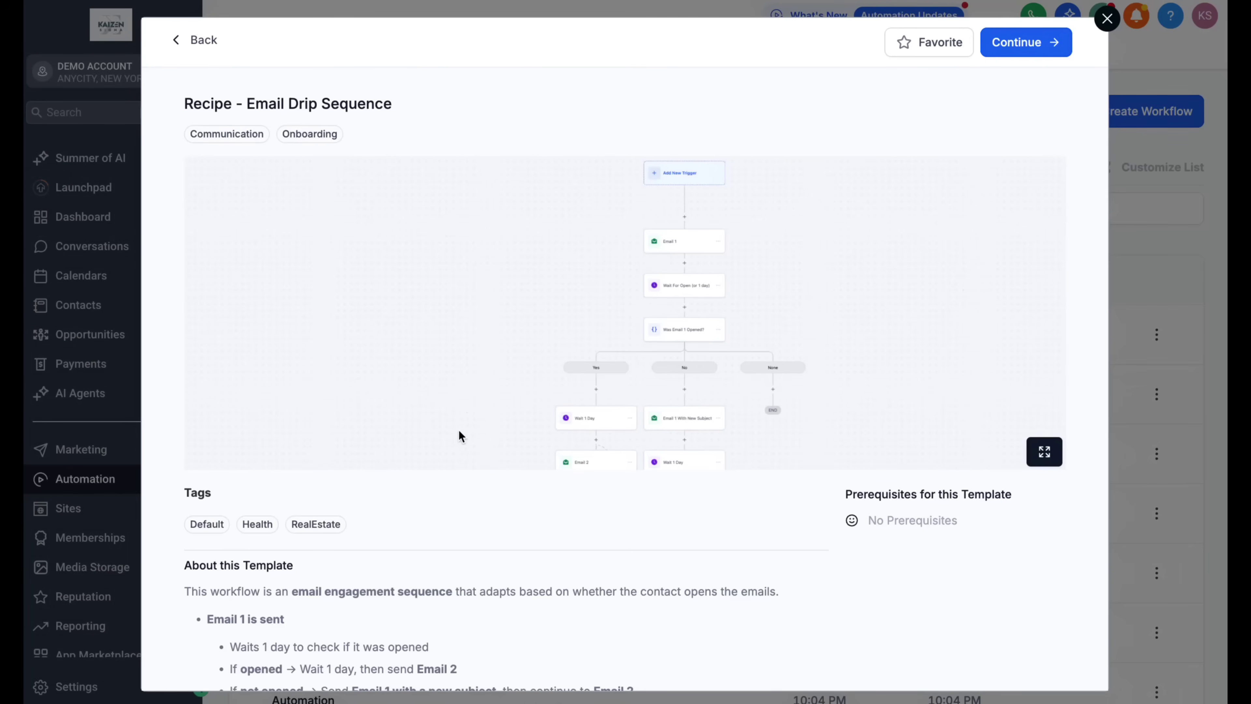
Read the Email Drip Sequence's About section, then add the template as a new draft workflow.
scroll(430, 441, down, 1)
scroll(430, 441, down, 8)
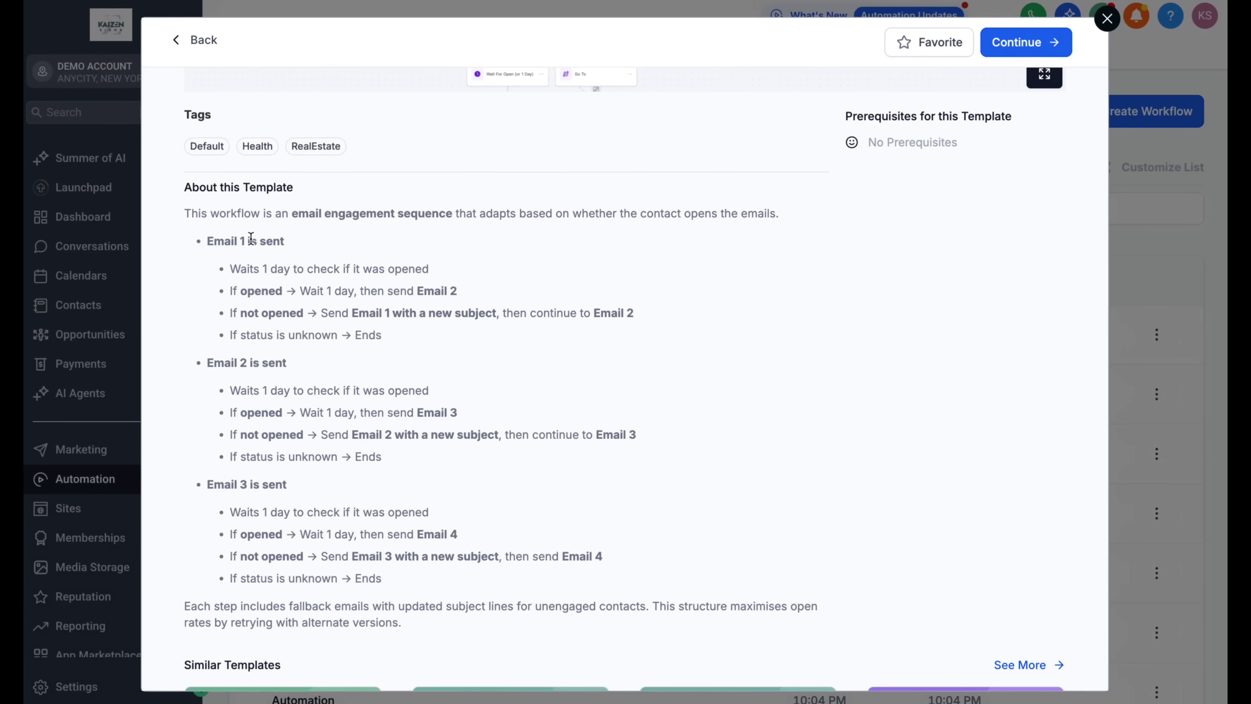
scroll(300, 468, down, 3)
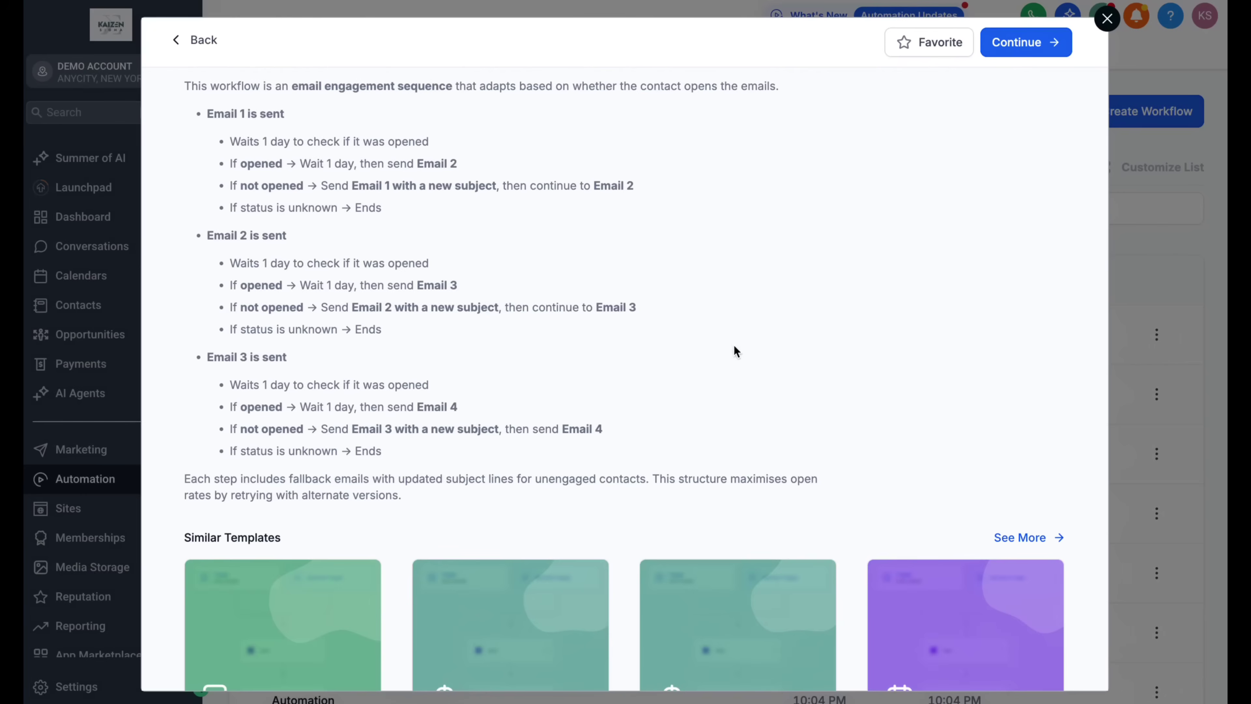
click(1017, 44)
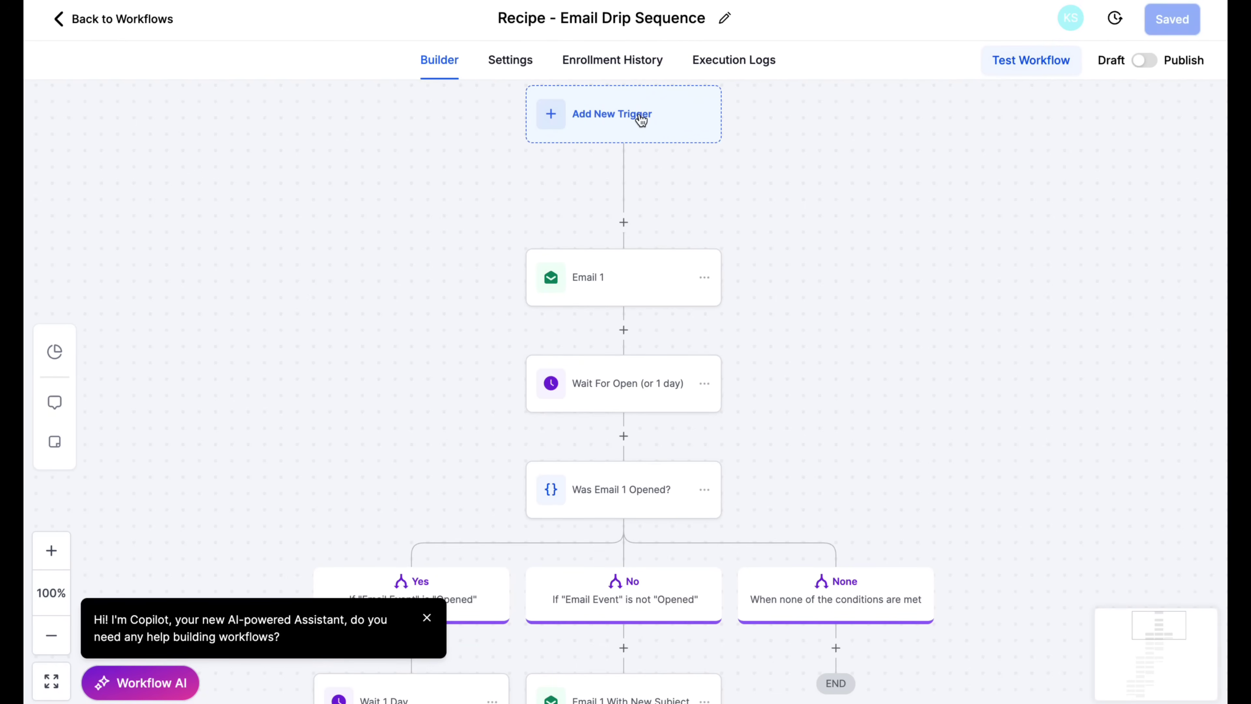
Add Form Submitted as the Email Drip Sequence workflow's trigger and save it.
click(608, 116)
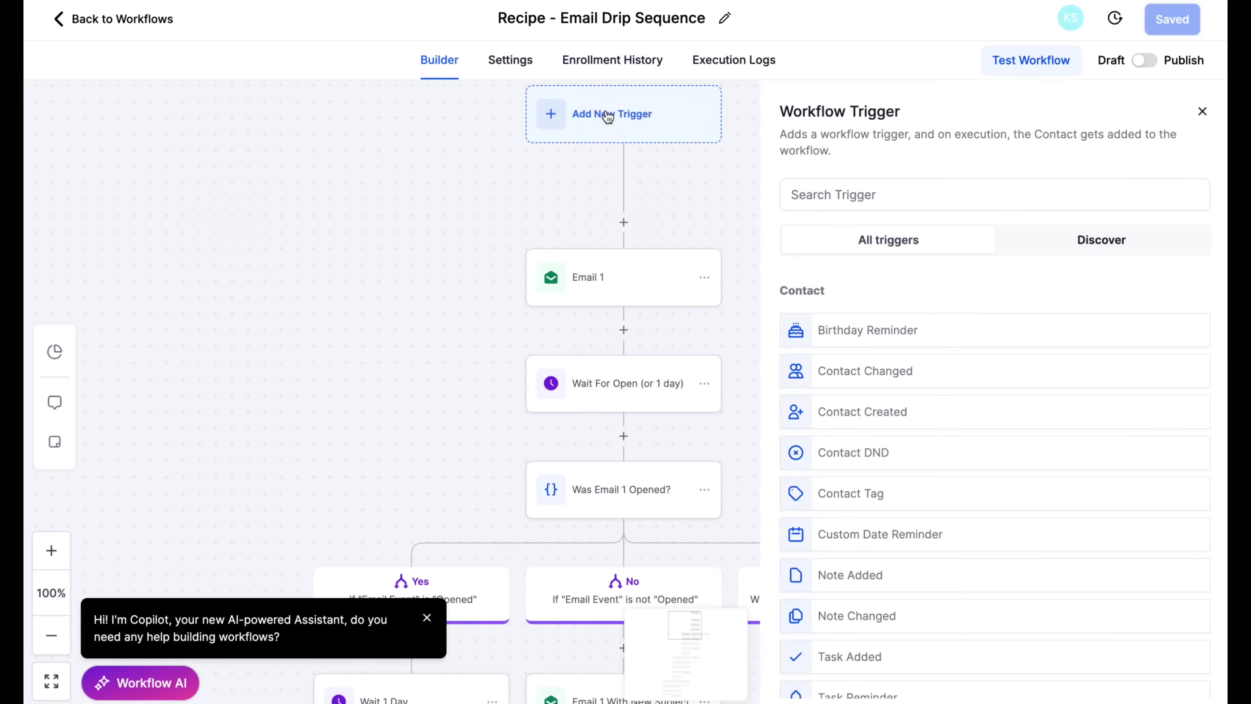
scroll(975, 434, down, 5)
scroll(975, 433, down, 2)
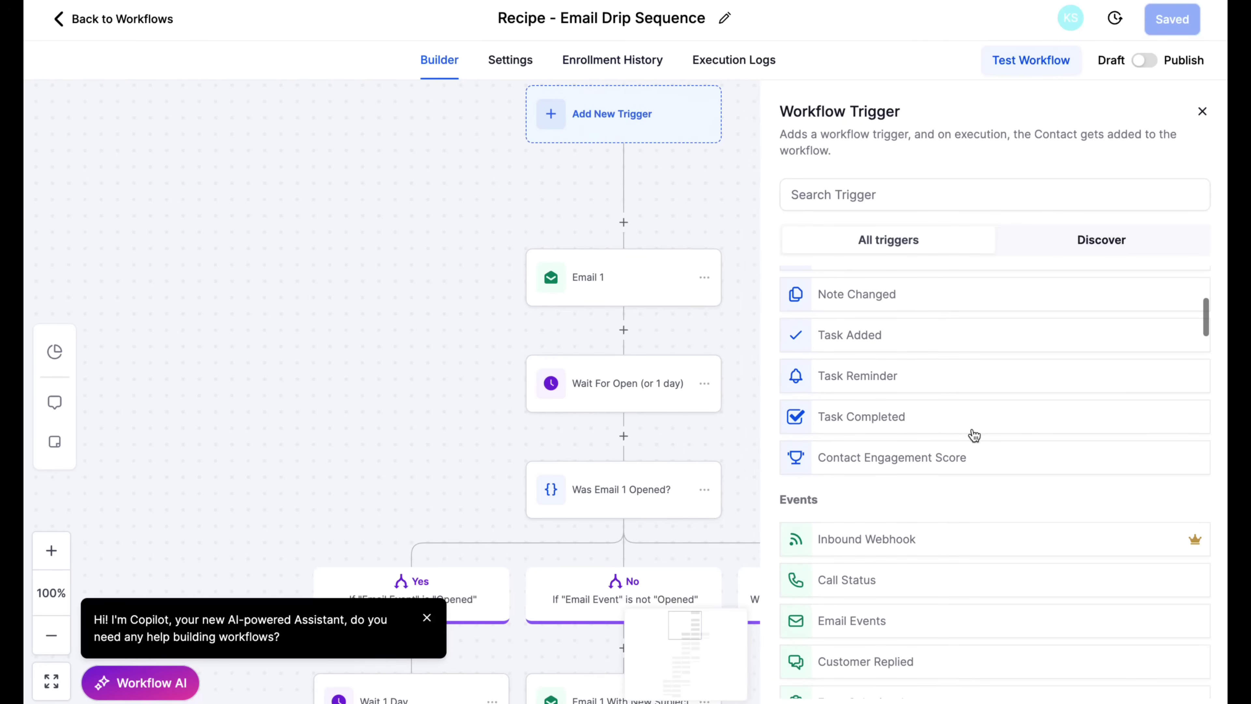
scroll(973, 433, down, 6)
scroll(972, 434, down, 2)
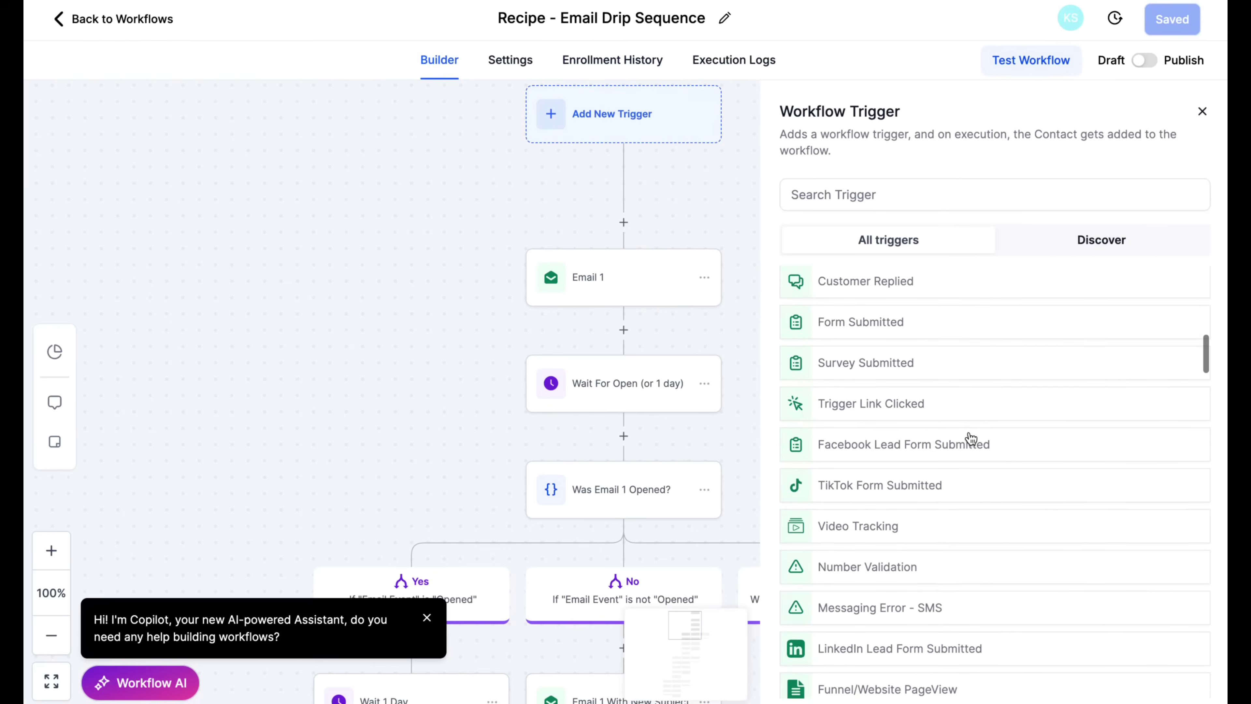
scroll(881, 334, up, 2)
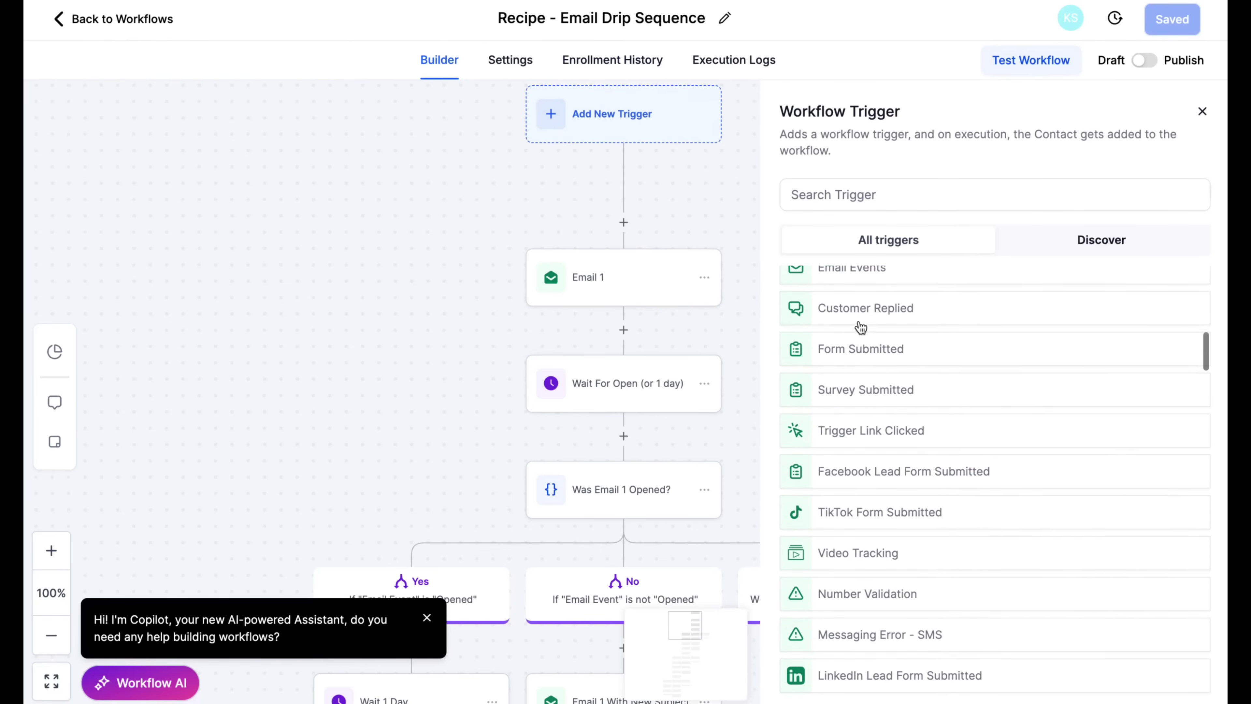
click(857, 365)
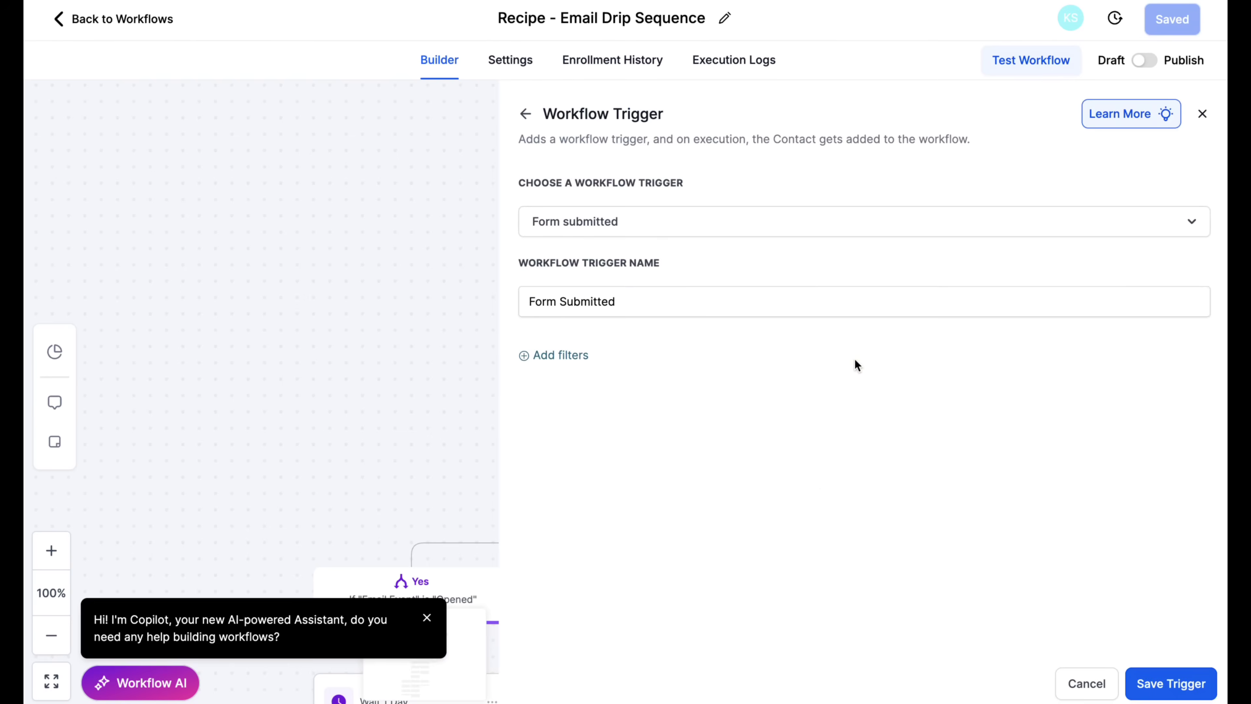
click(1197, 681)
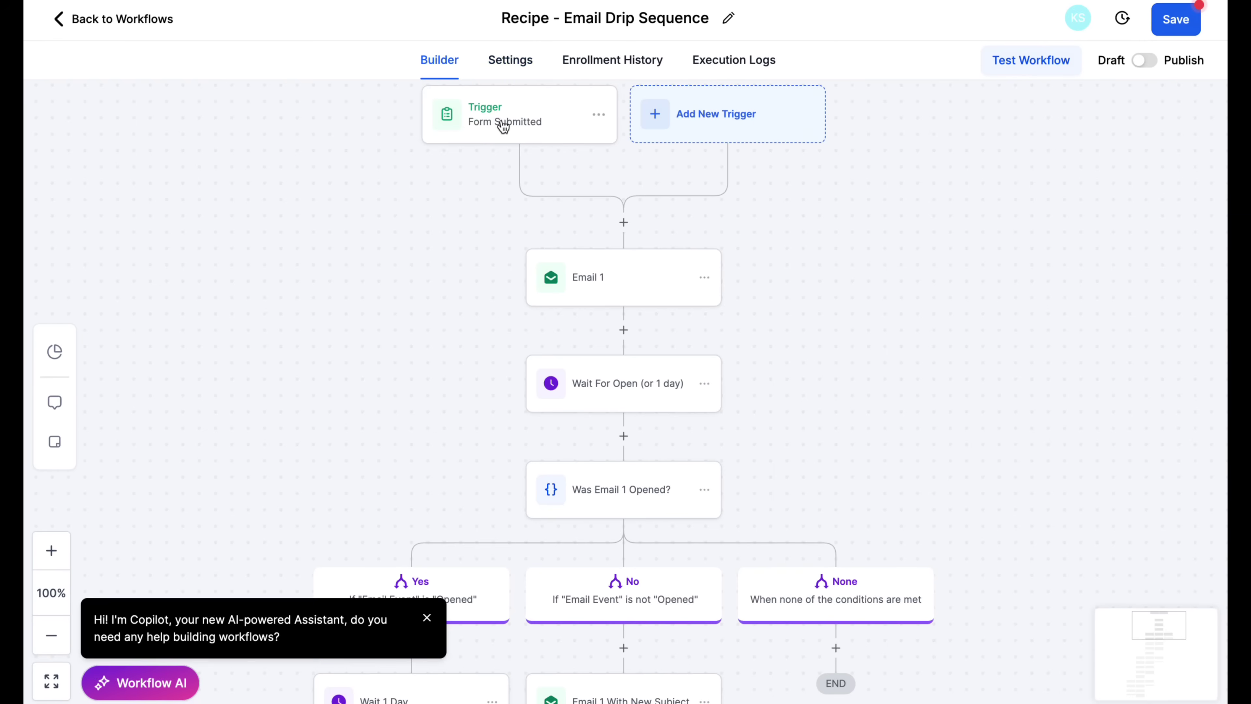
Close the Copilot greeting and open Email 1's editor showing the 'SUBJECT GOES HERE' placeholder.
scroll(572, 310, down, 2)
scroll(572, 315, down, 5)
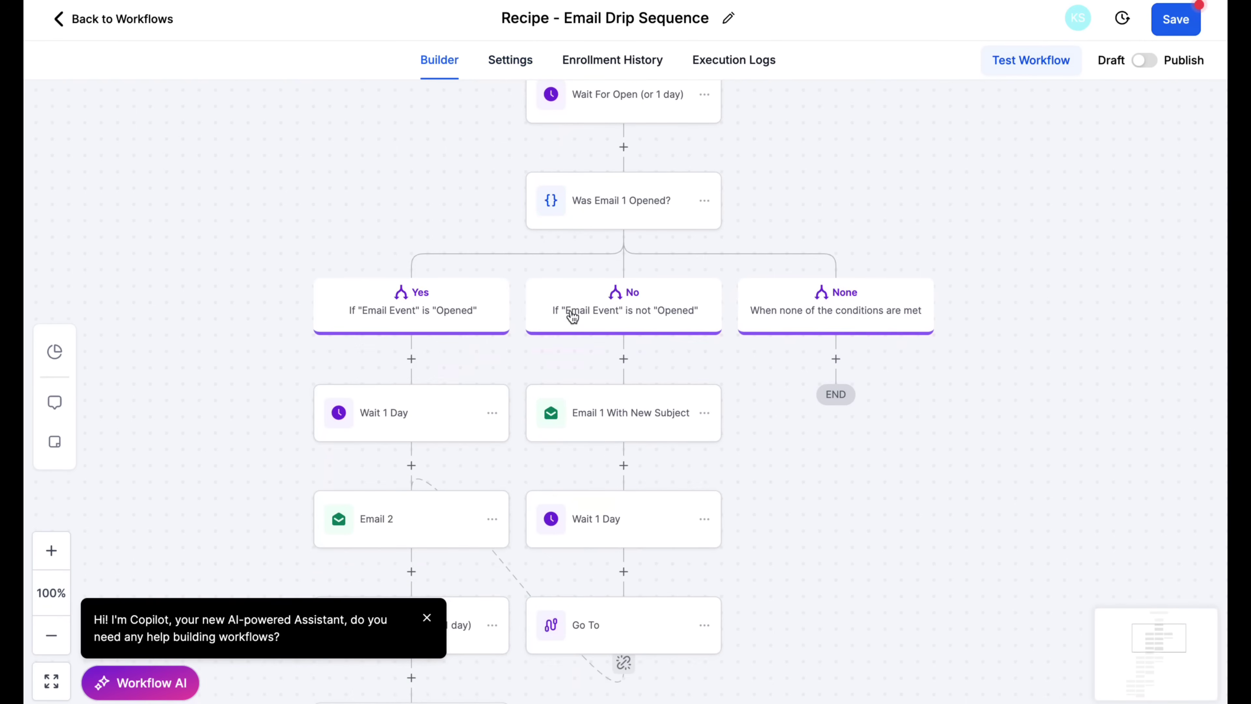
click(426, 617)
scroll(833, 347, down, 3)
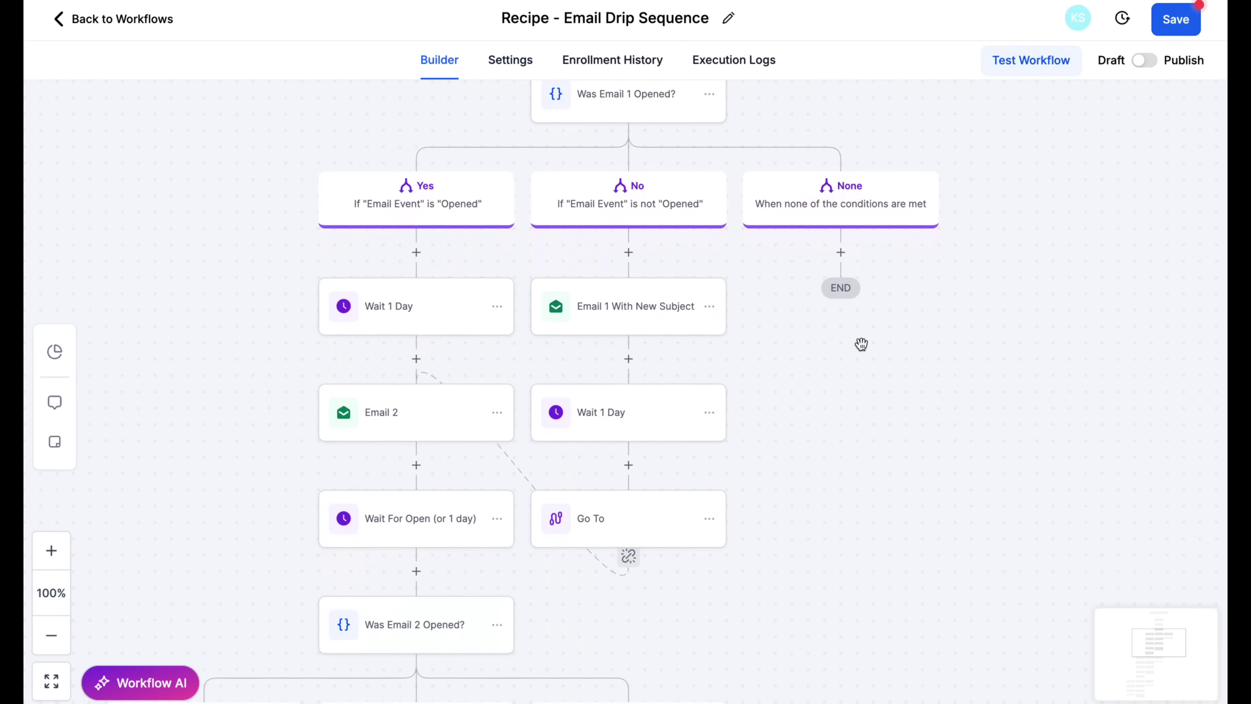
scroll(861, 343, up, 6)
scroll(861, 344, up, 7)
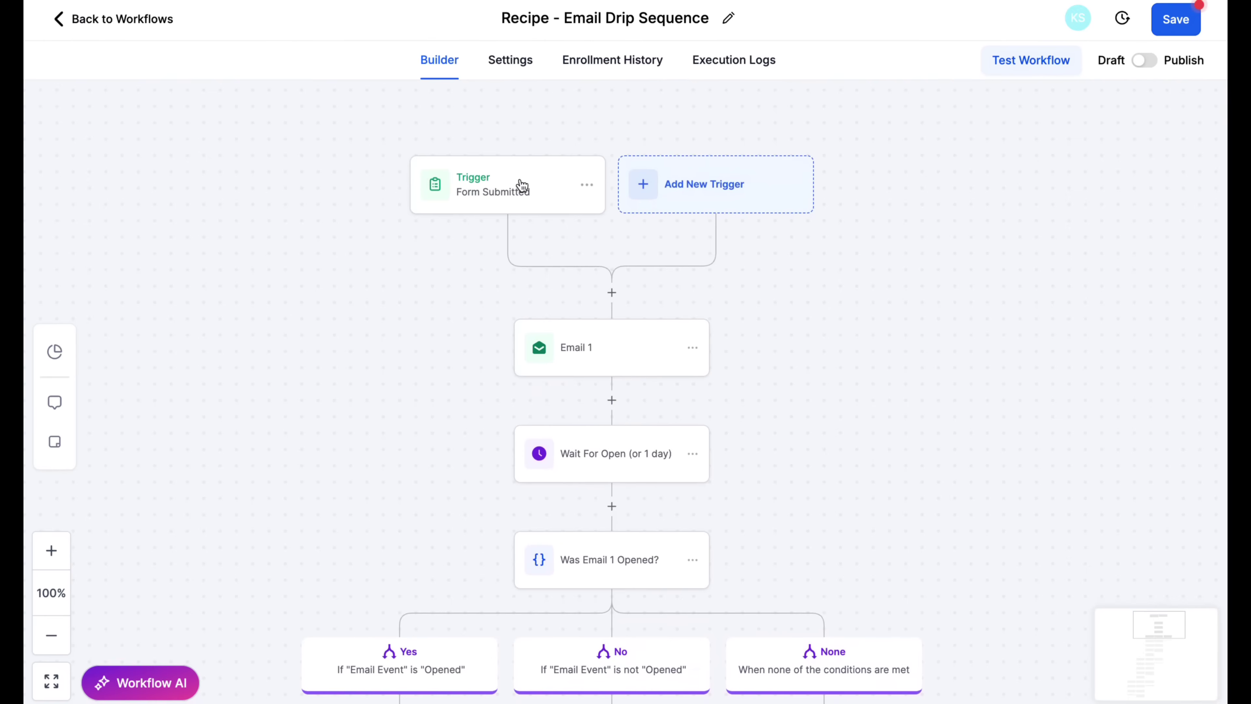
scroll(506, 192, up, 1)
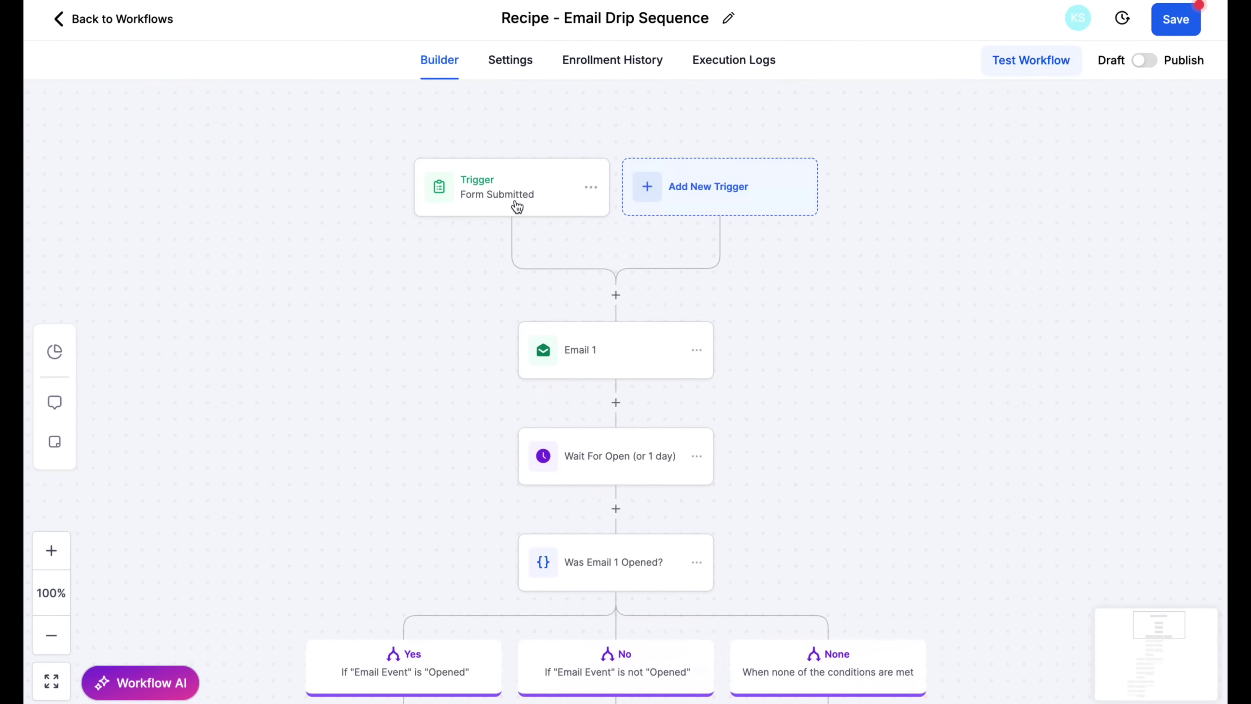
click(580, 358)
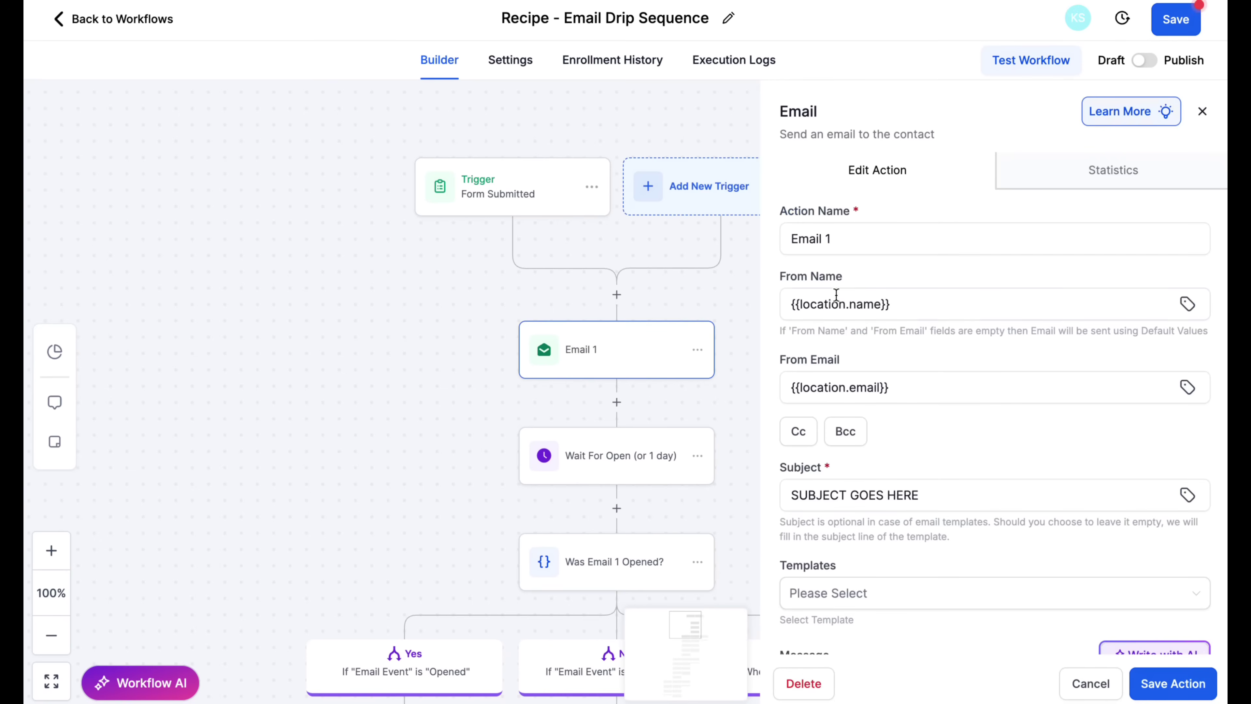
Look through Email 1's available email templates, closing them without choosing one.
click(830, 243)
scroll(935, 364, down, 2)
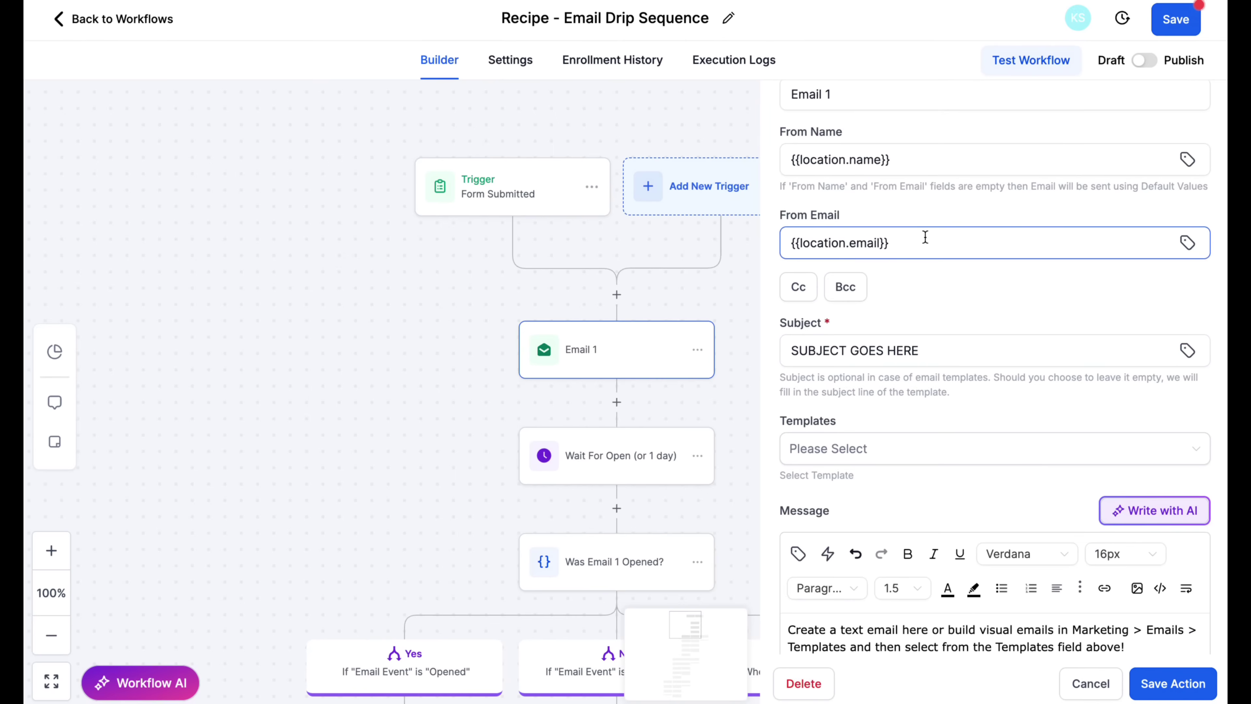
scroll(997, 315, down, 2)
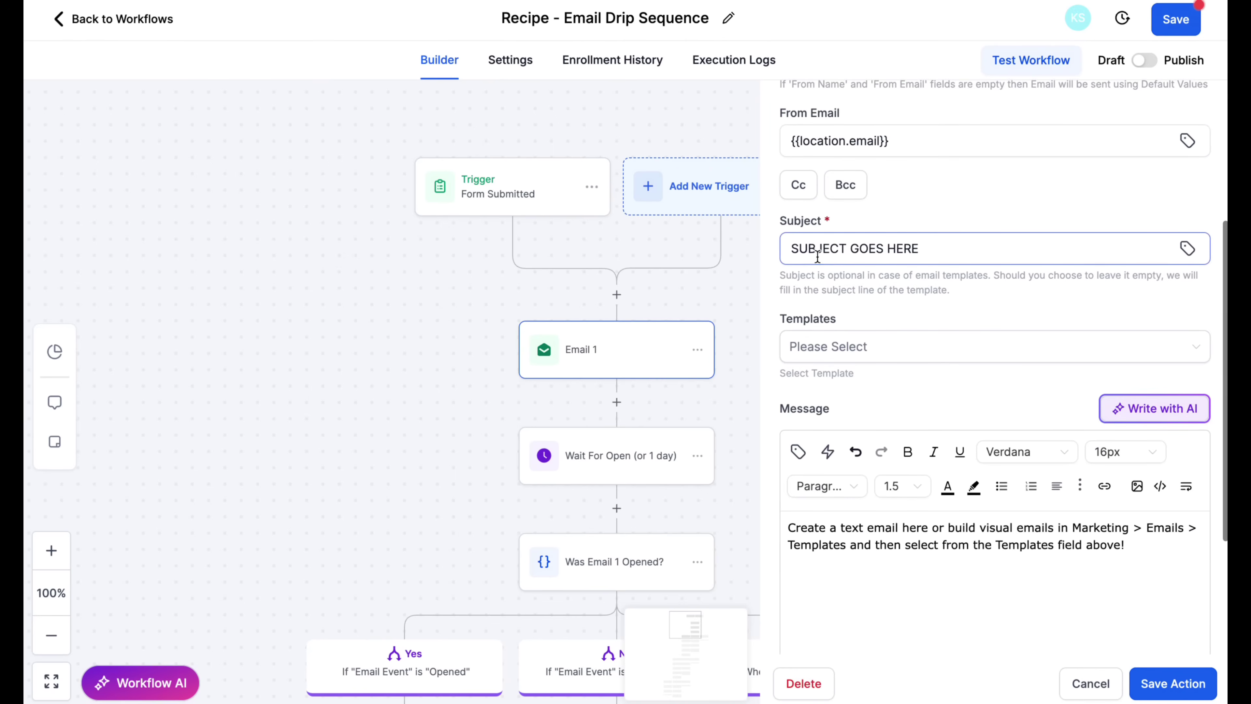
scroll(1009, 340, down, 3)
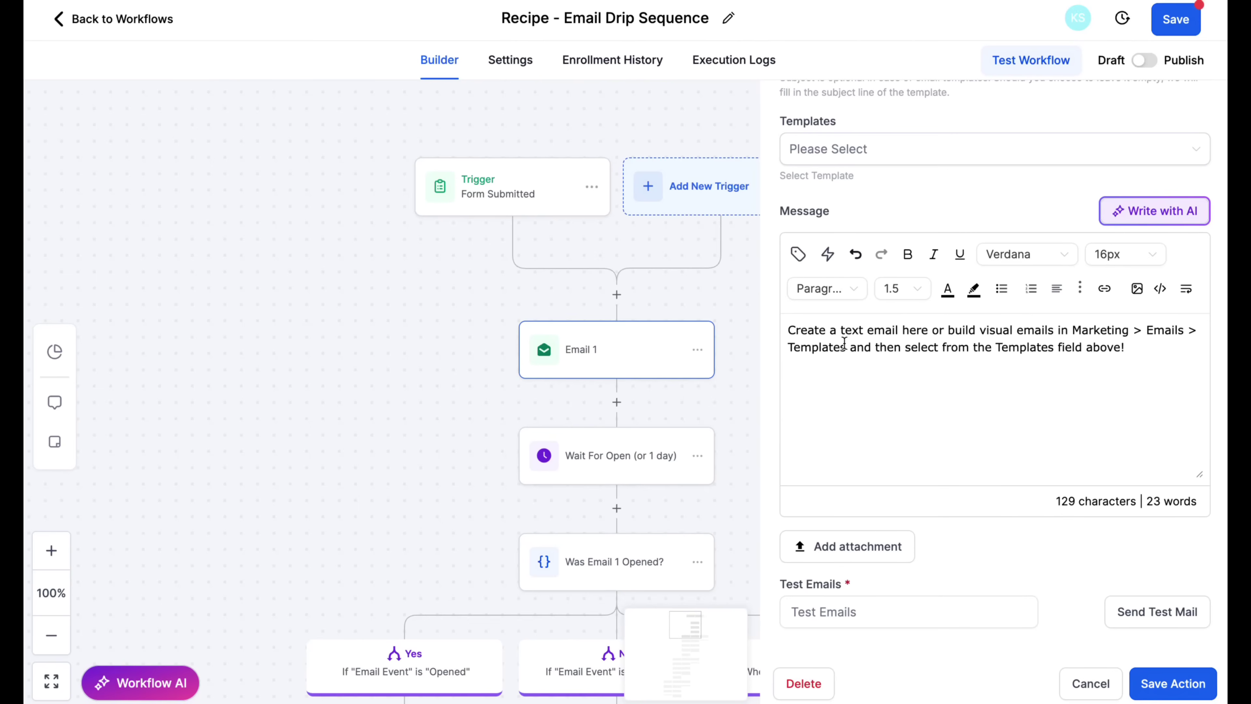
click(872, 150)
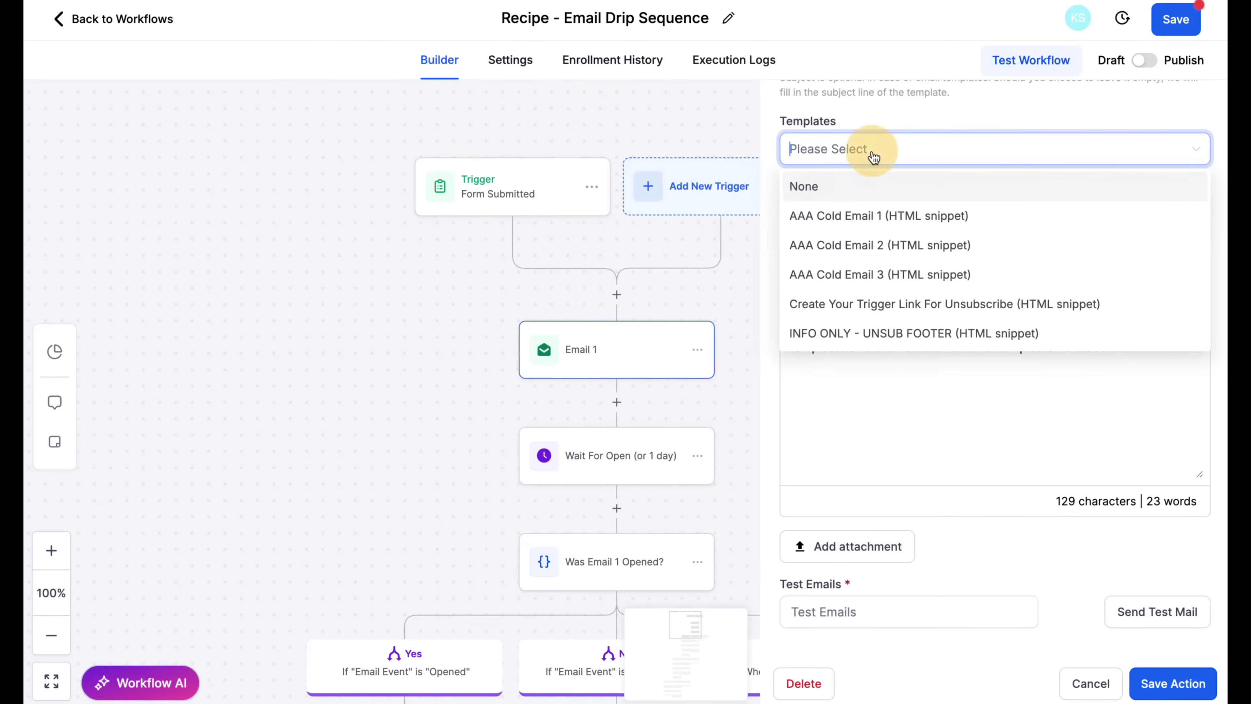
click(964, 381)
Replace the placeholder body with 'This is email 1. Here is your free lead magnet.' and save.
drag(1142, 352, 746, 325)
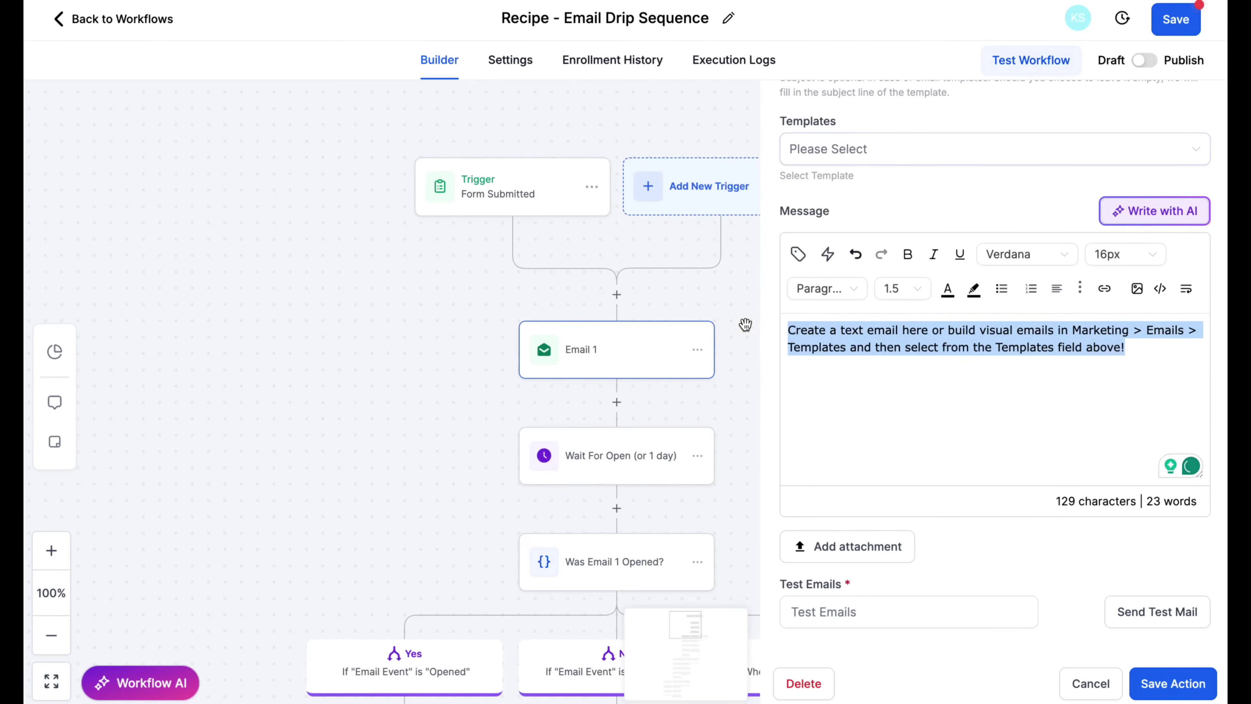
text(This is email)
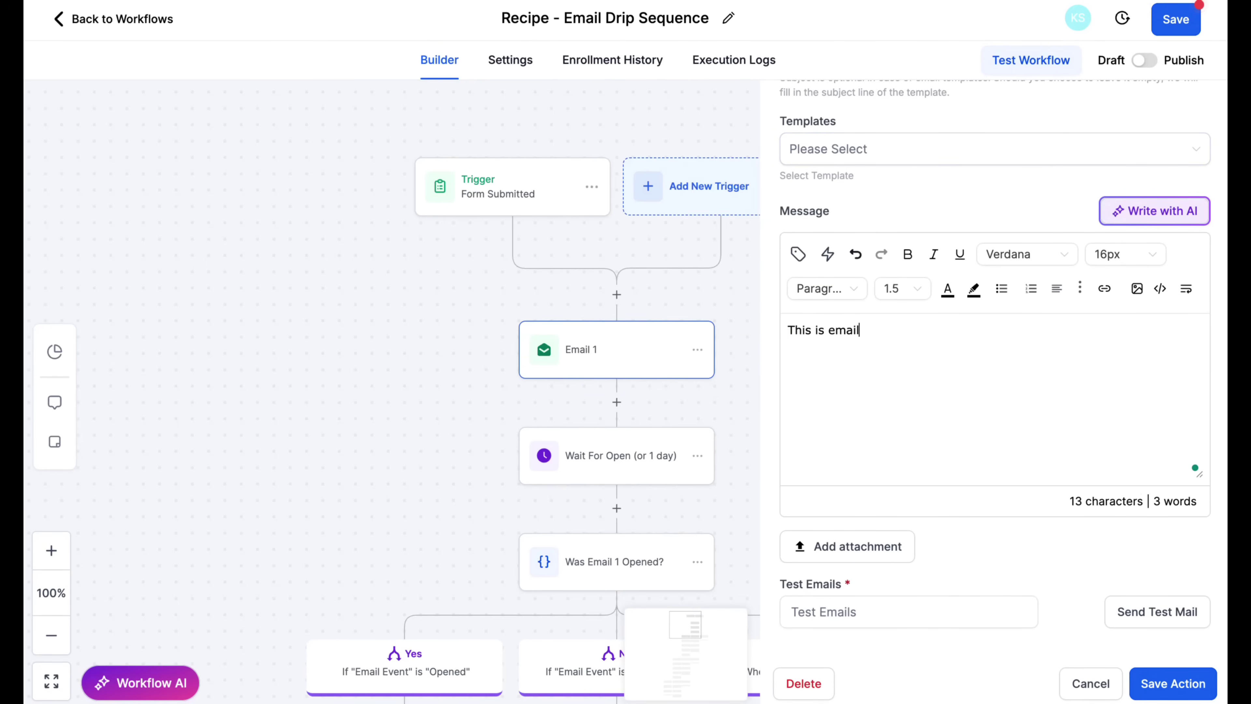
text( 1. Here is your fr)
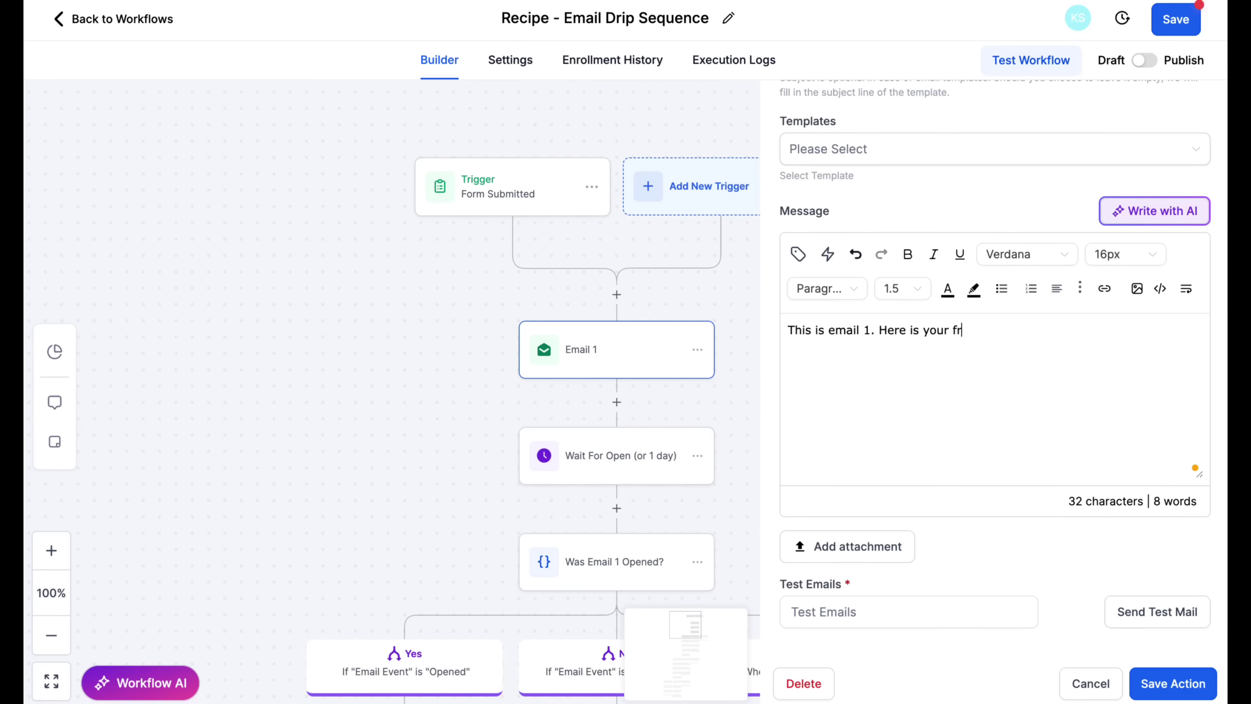
text(ee lead magnet)
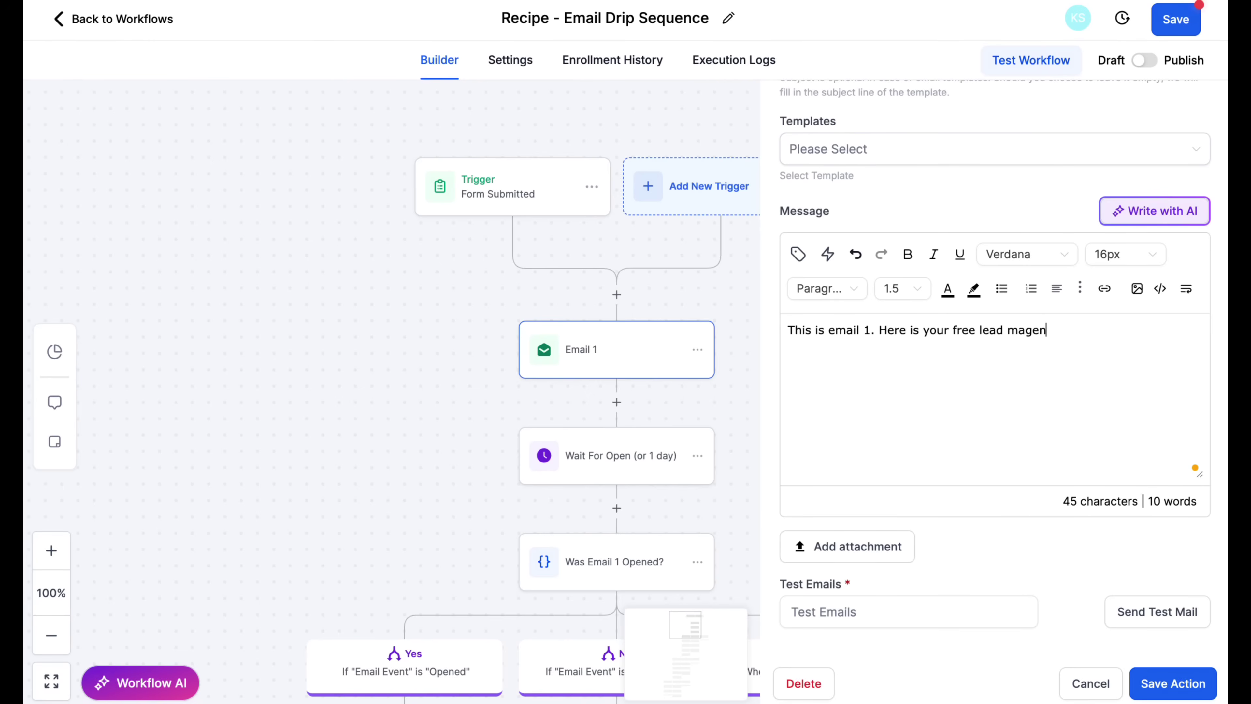
key(BackSpace)
key(BackSpace)
key(BackSpace)
text(net.)
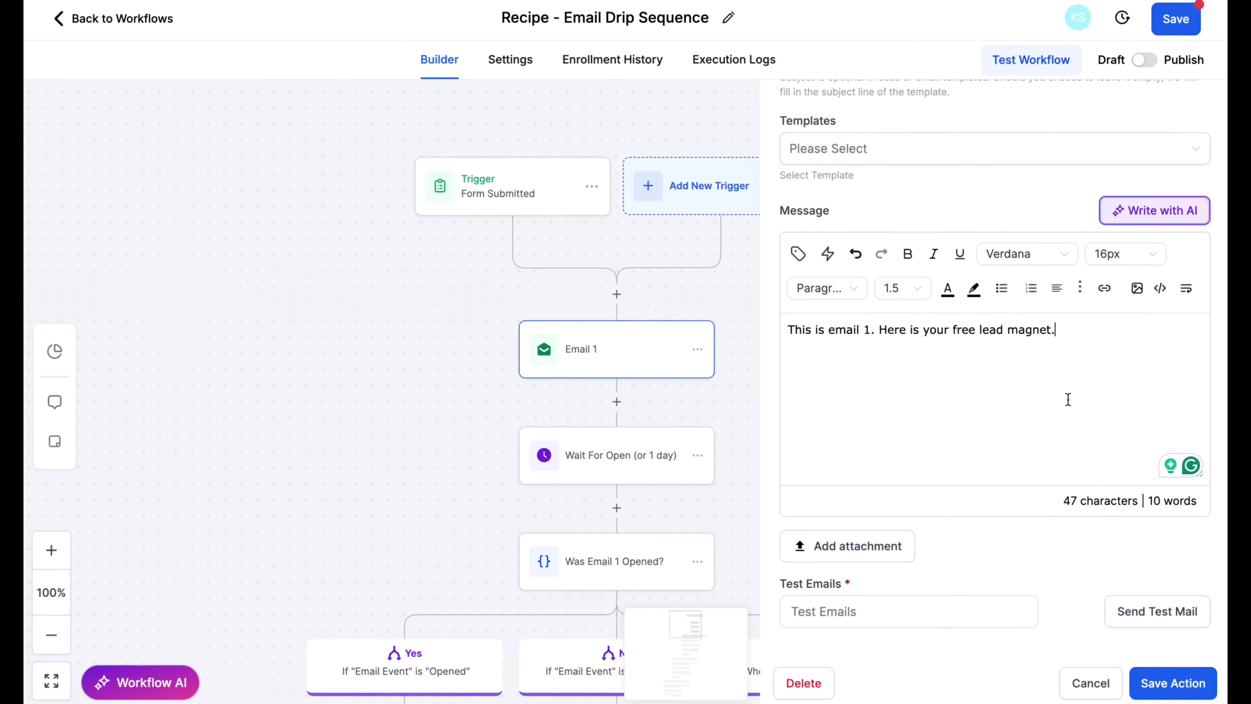
click(1151, 682)
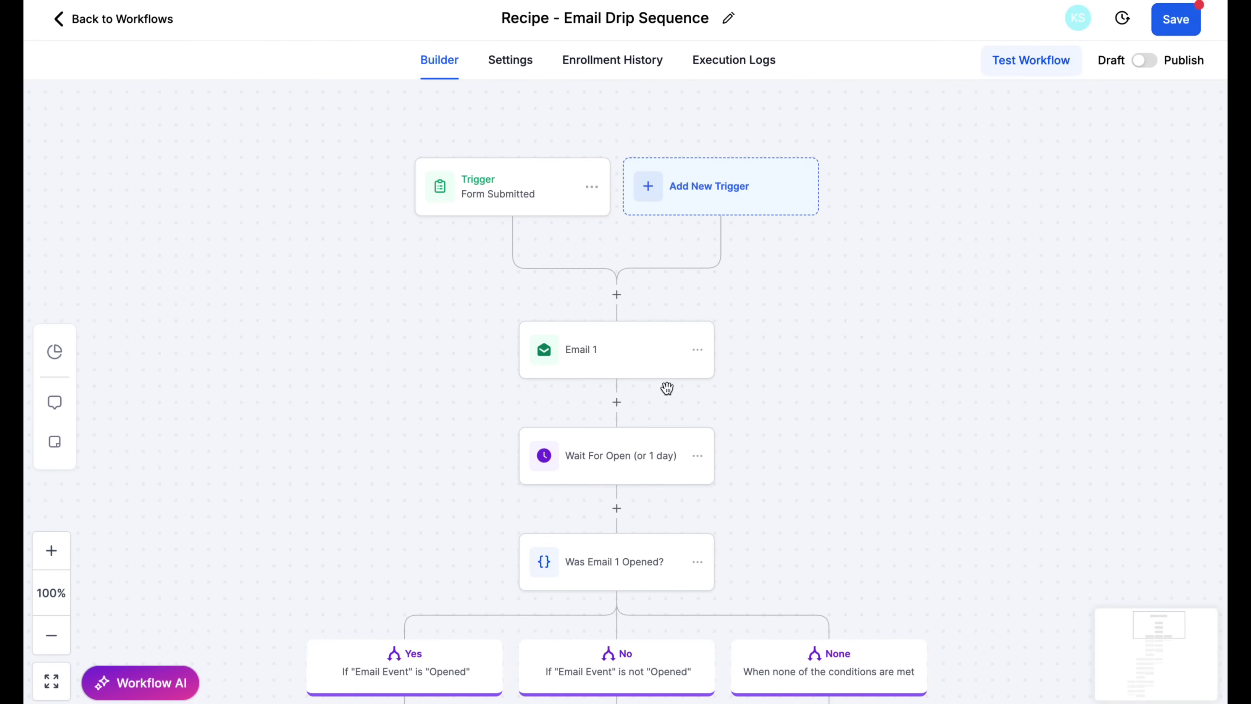
Open the Wait For Open step's settings and save them unchanged.
scroll(745, 335, down, 4)
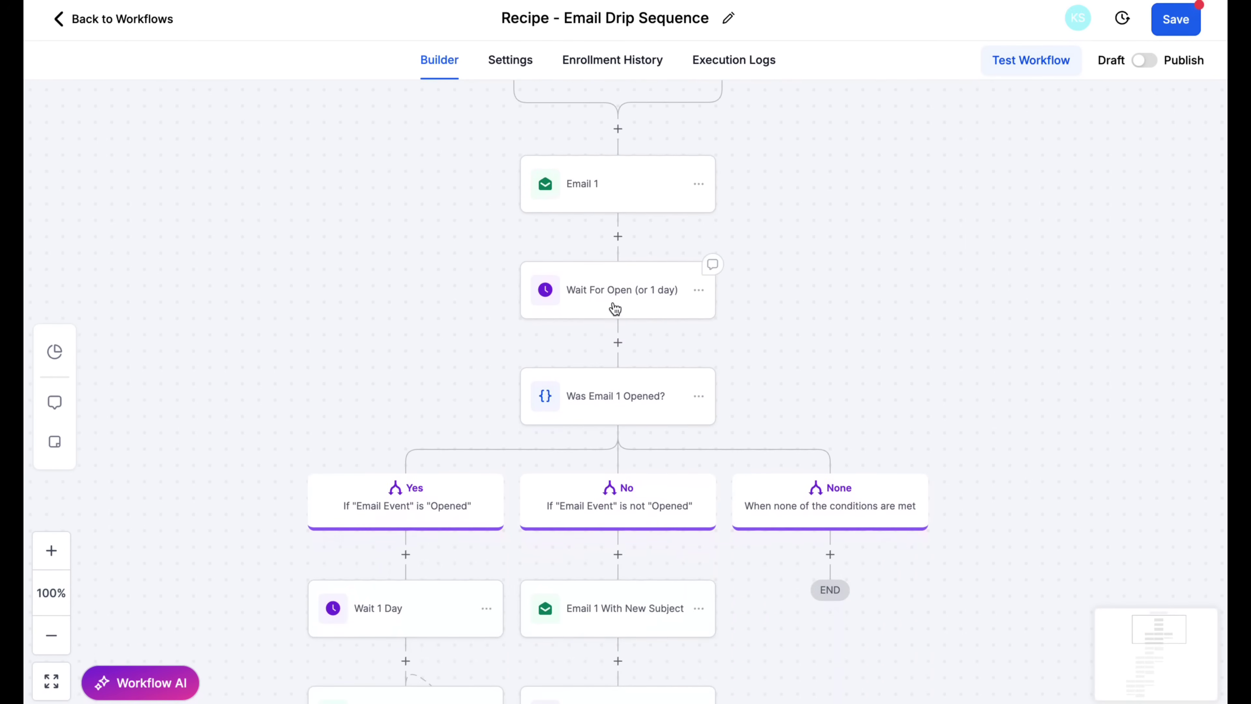
click(590, 298)
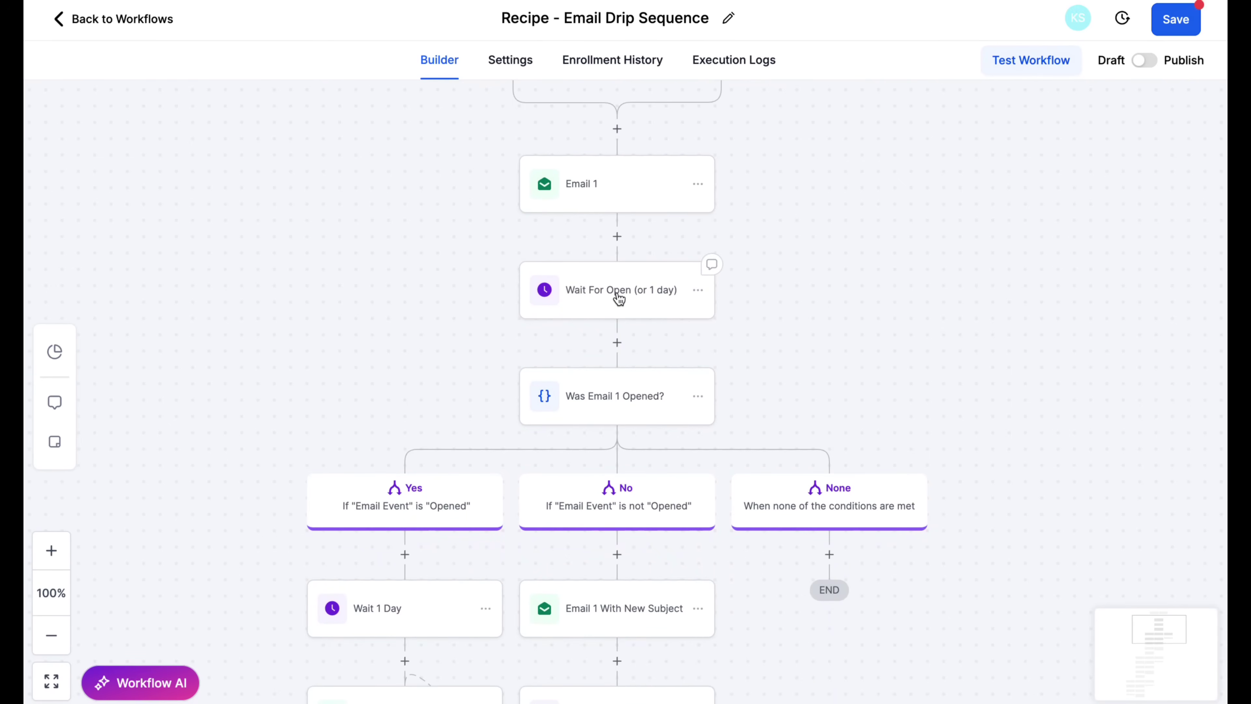
click(641, 298)
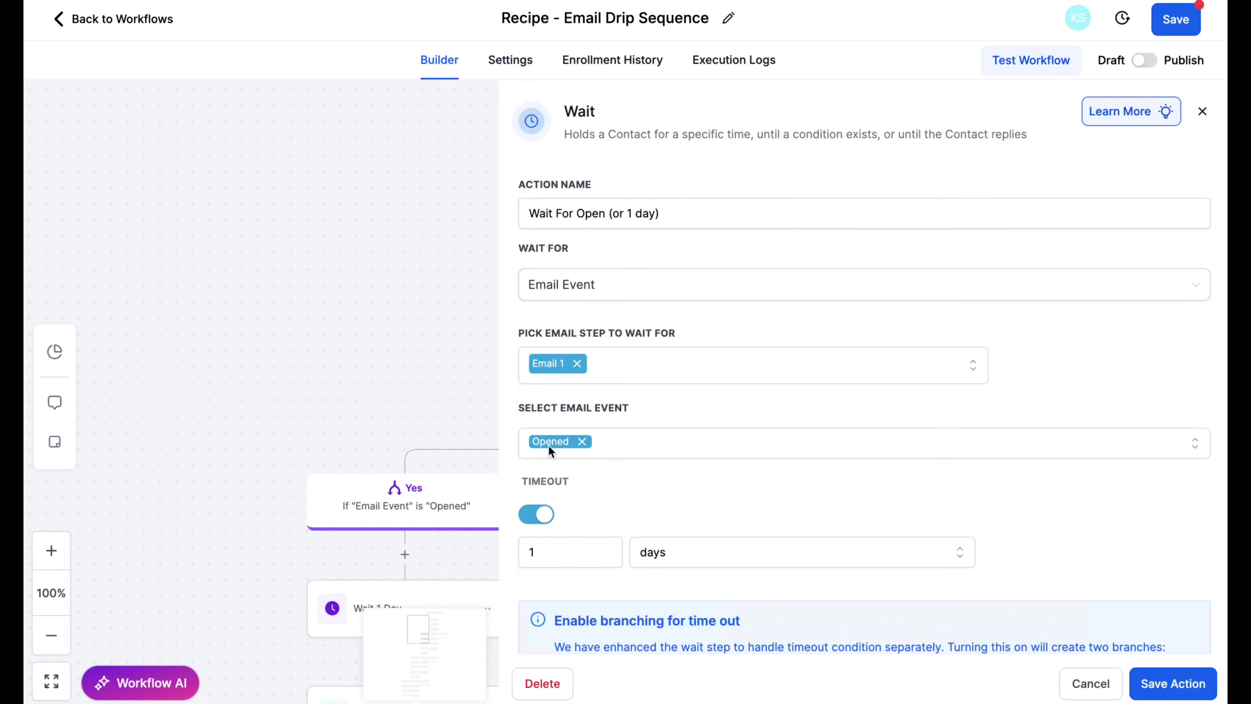
click(1138, 695)
Scroll the canvas to the not-opened branch's Email 1 With New Subject node.
scroll(672, 316, down, 2)
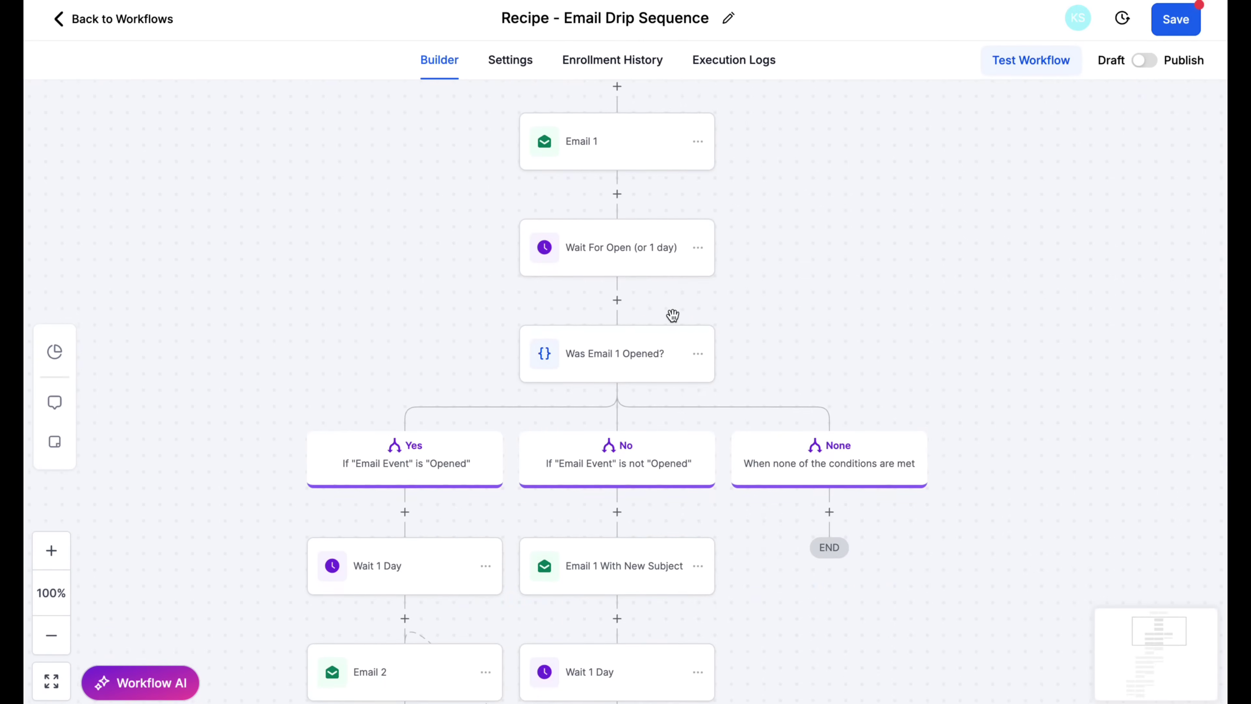
scroll(655, 309, down, 2)
scroll(647, 310, left, 1)
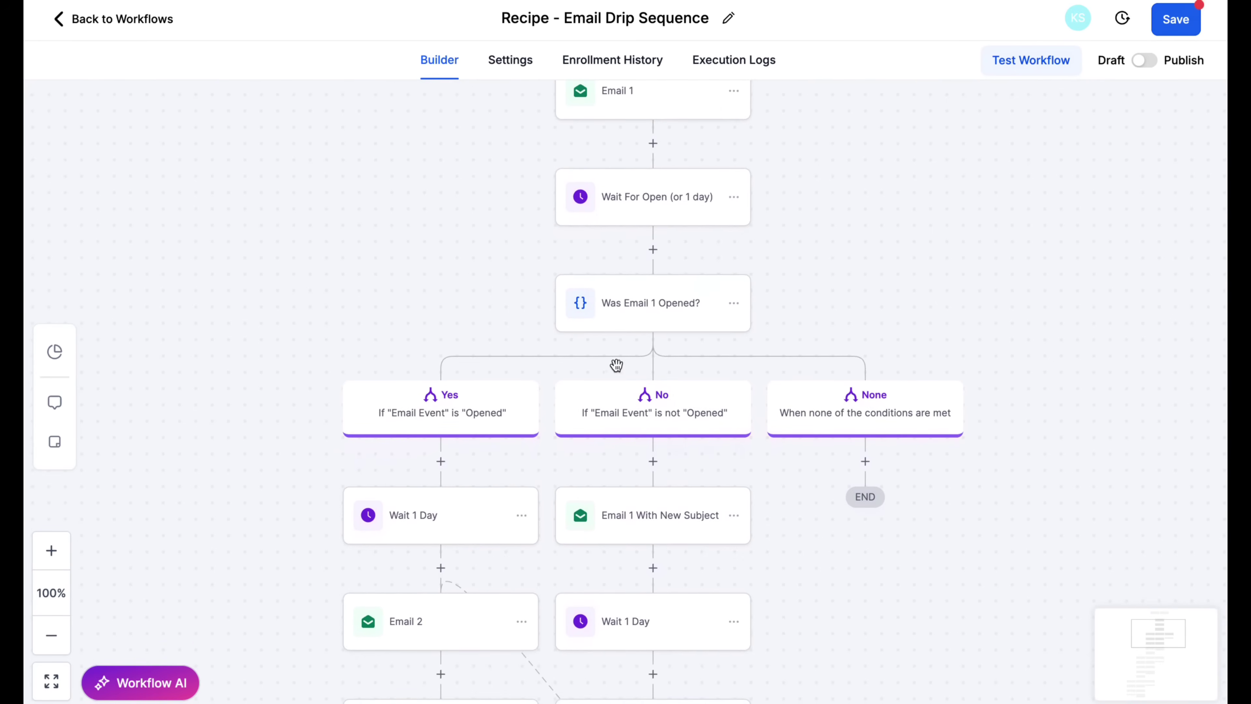
mouse_move(643, 311)
mouse_move(464, 535)
scroll(419, 620, down, 3)
scroll(422, 591, down, 4)
scroll(439, 532, up, 3)
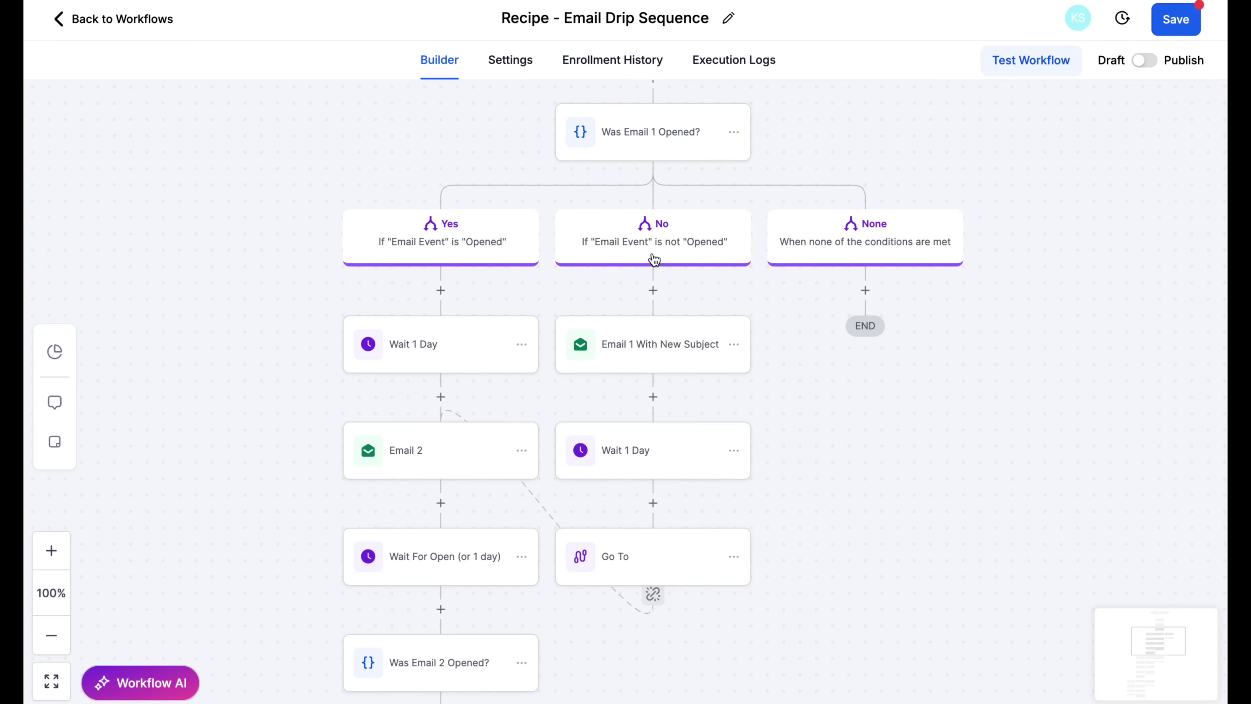
Inspect the Email 1 With New Subject step's subject and settings, then cancel without changes.
click(649, 353)
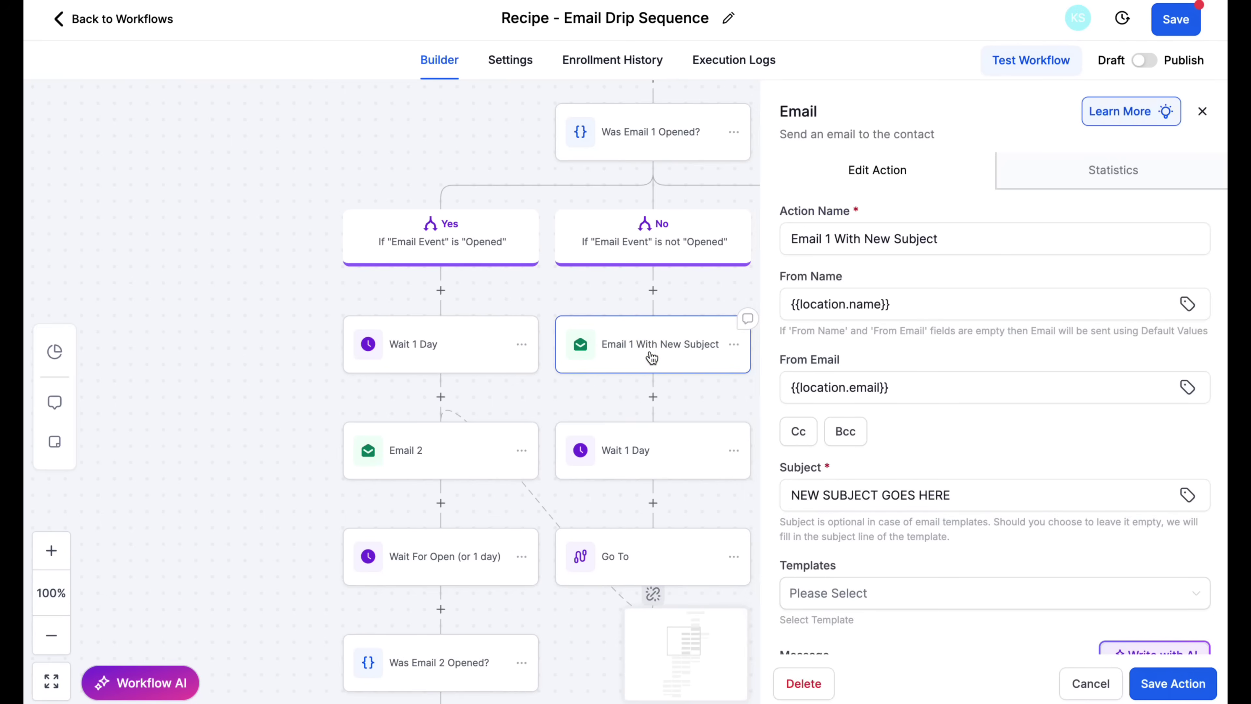
click(903, 500)
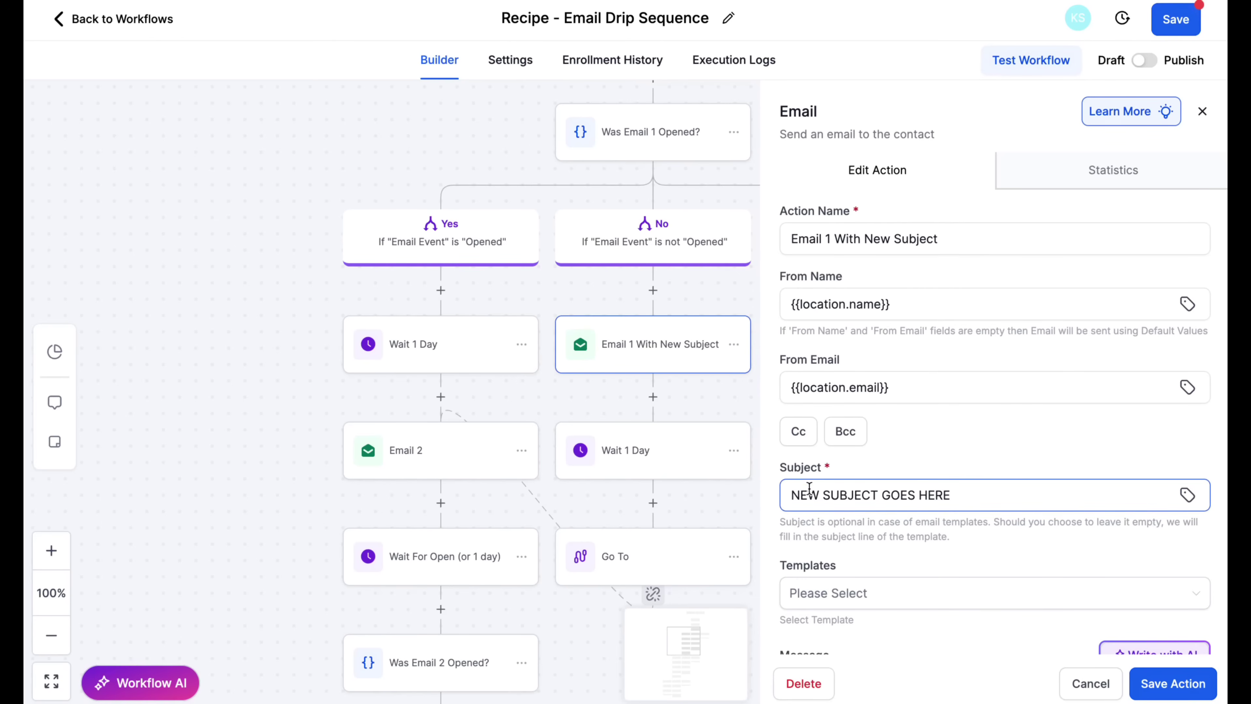
scroll(818, 493, down, 5)
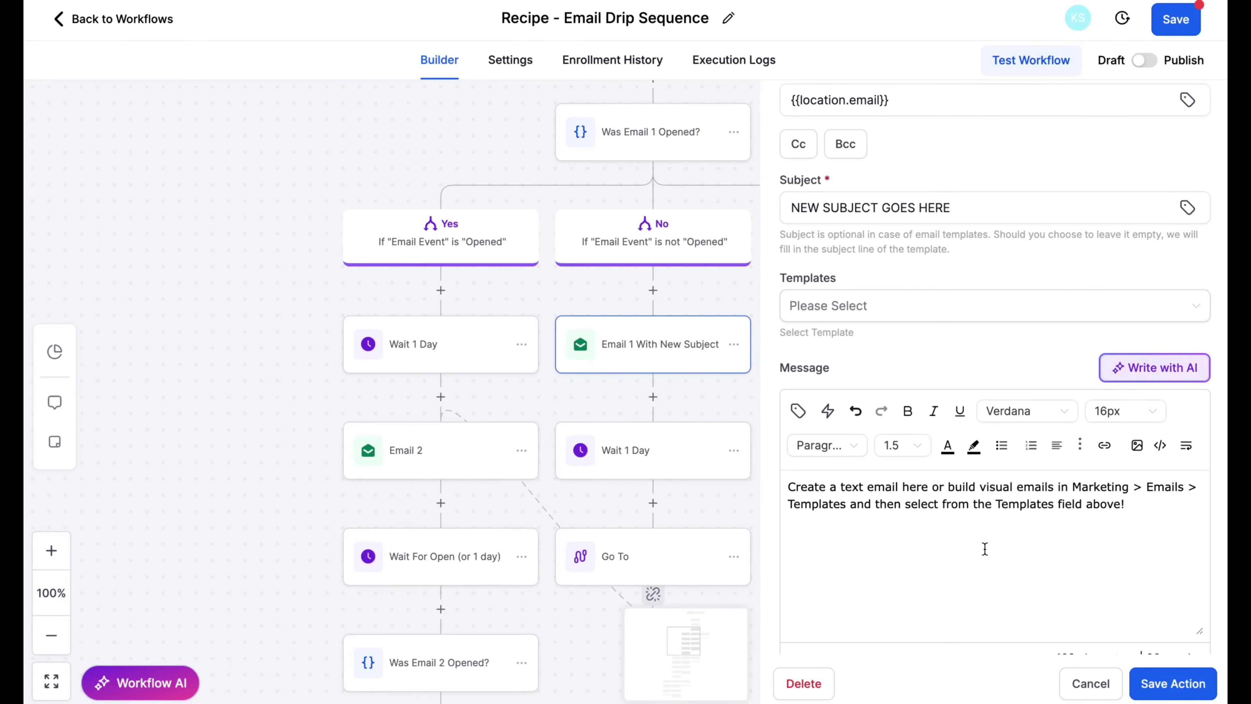
scroll(983, 539, up, 3)
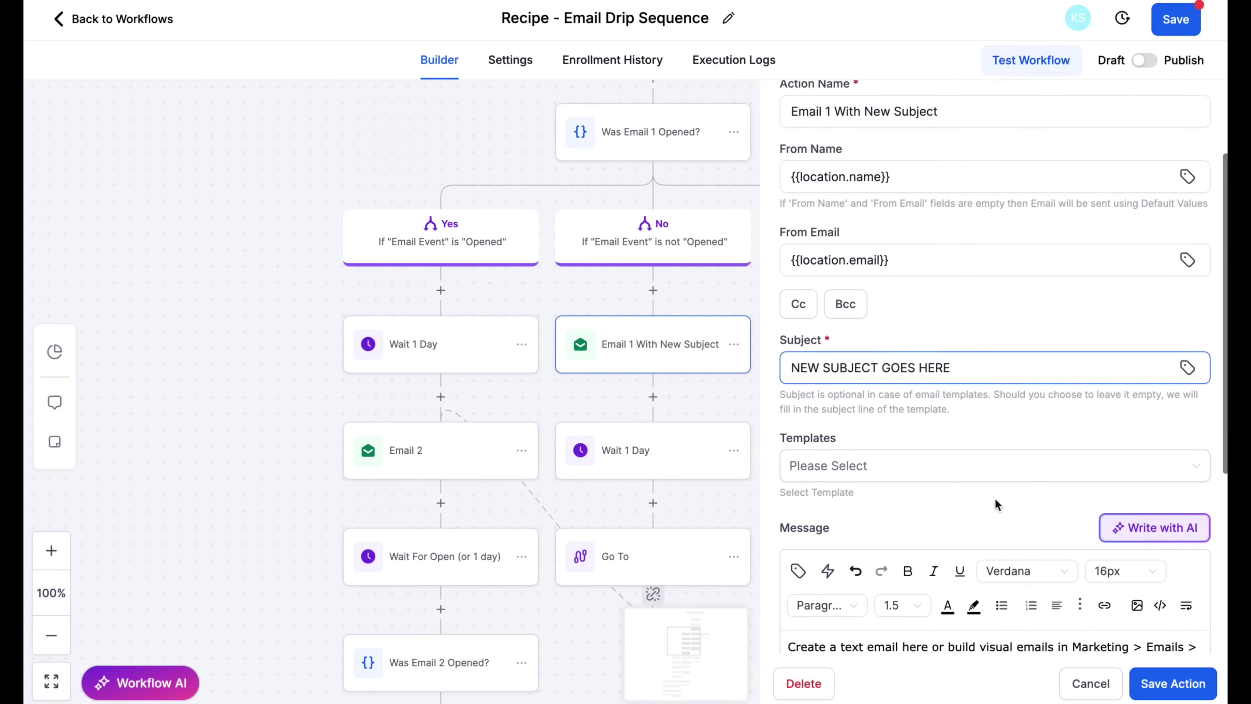
click(1078, 683)
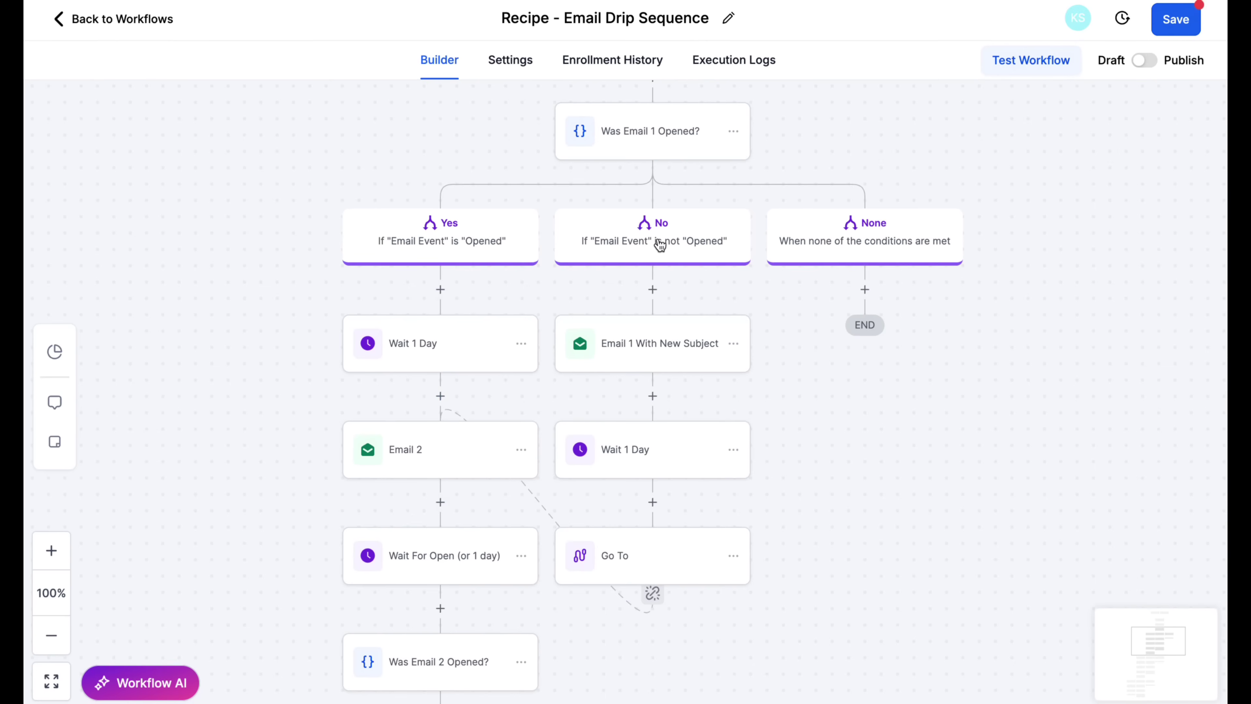
scroll(624, 362, down, 1)
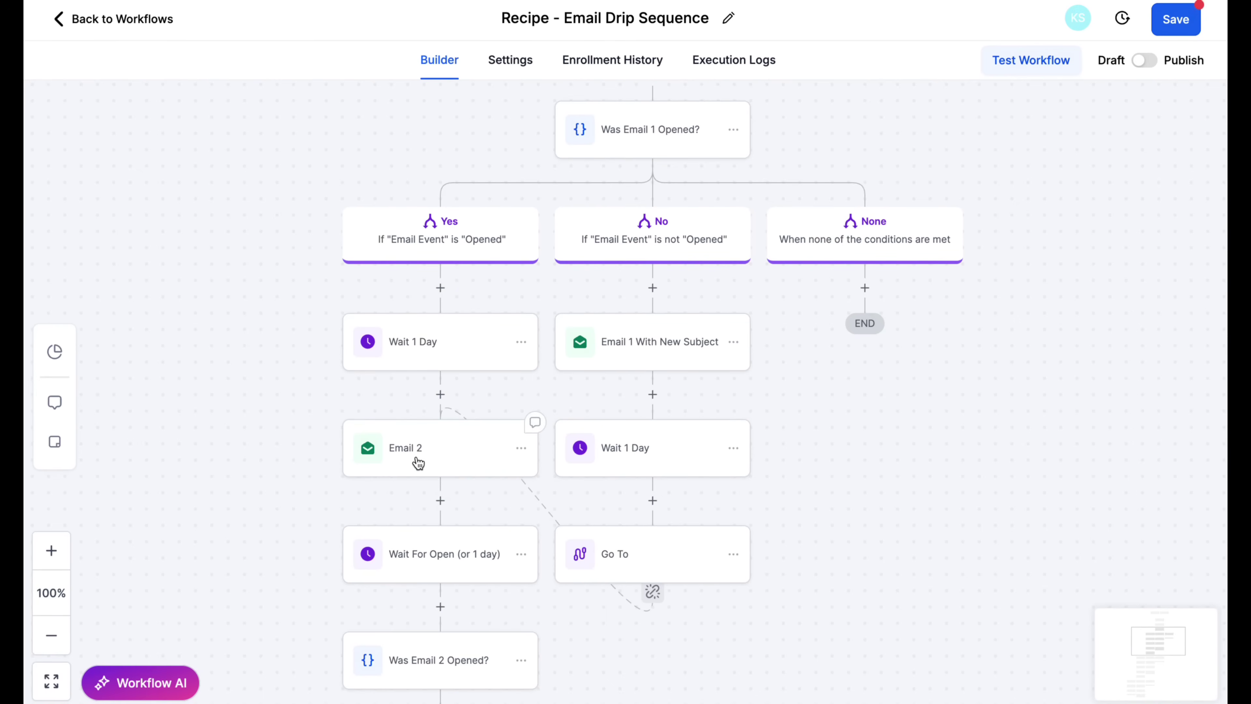
scroll(440, 455, down, 5)
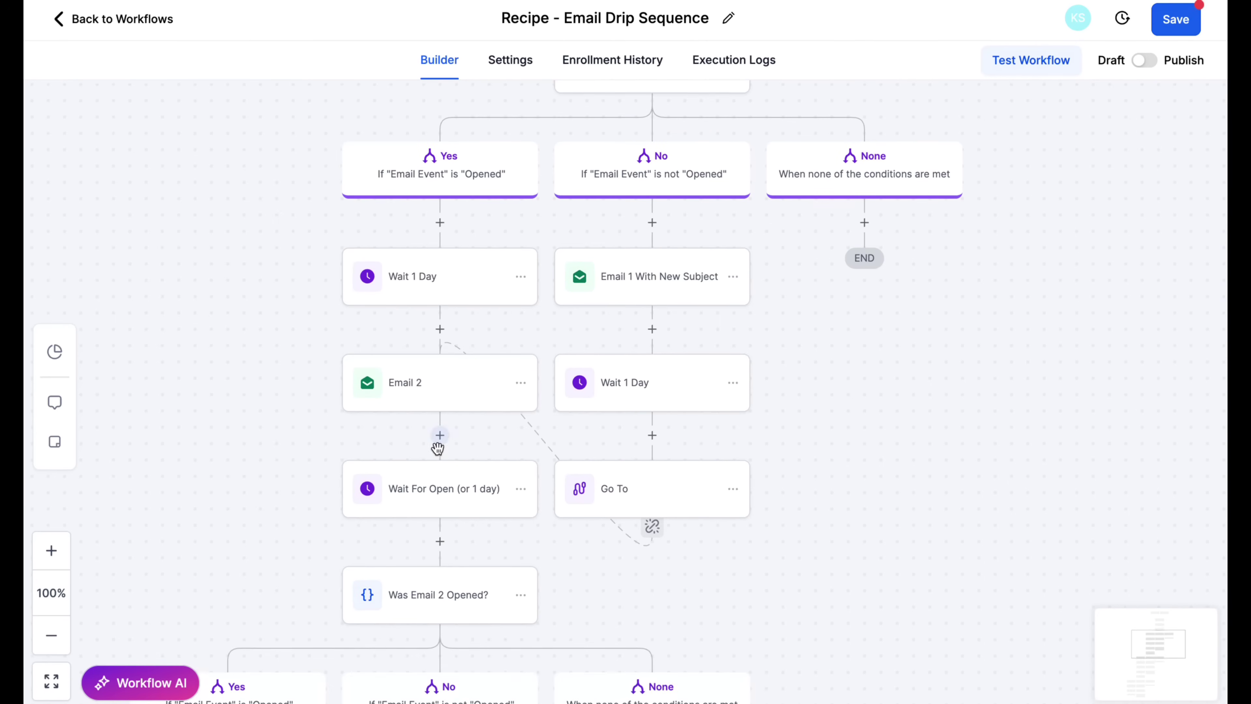
click(453, 253)
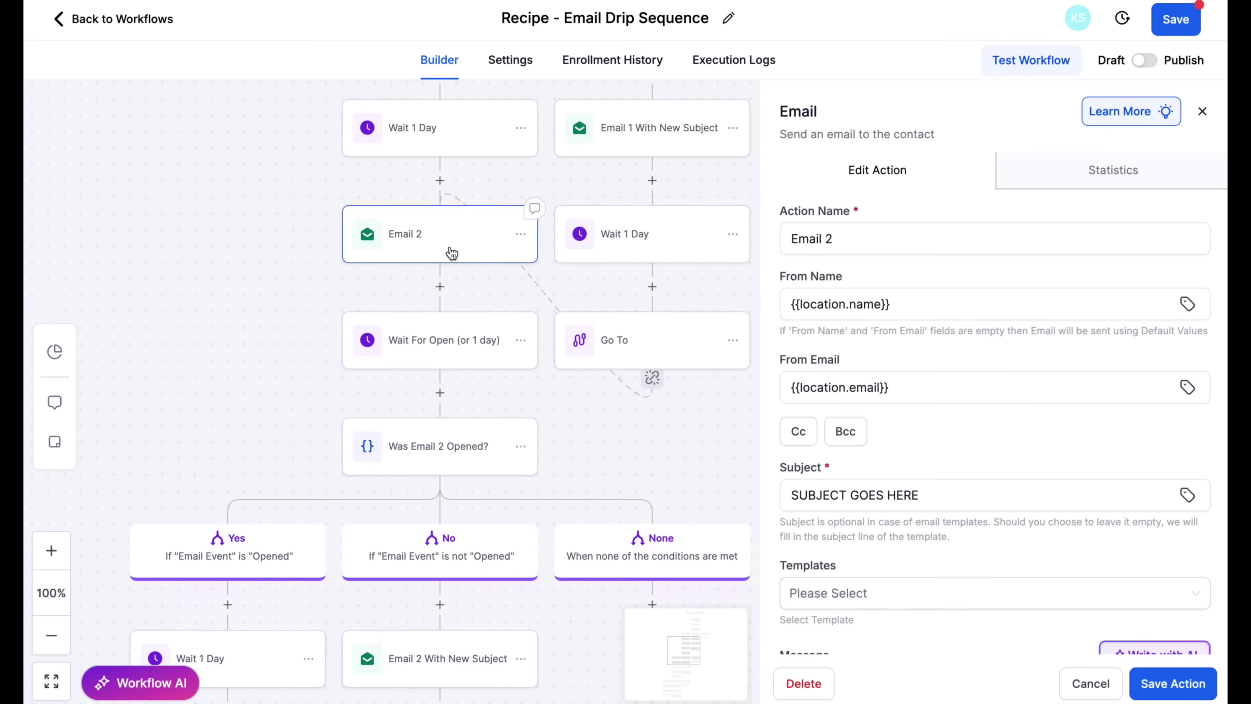
scroll(1029, 470, down, 5)
scroll(1031, 476, down, 2)
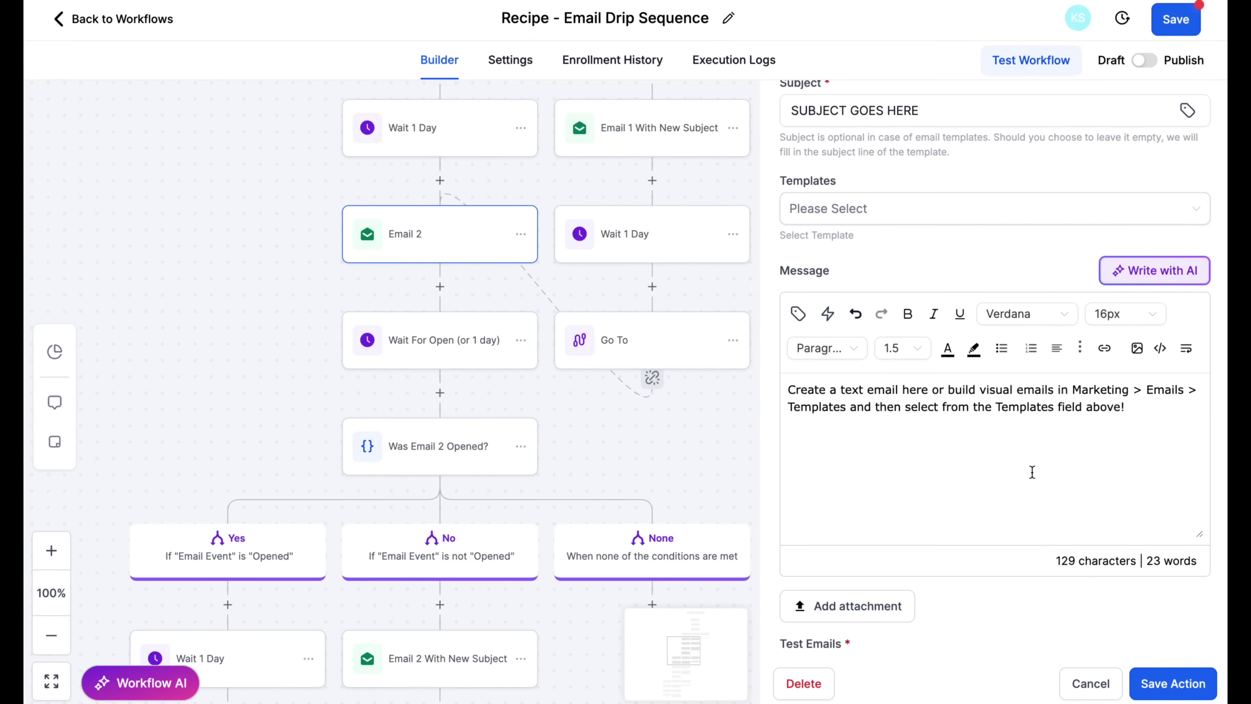
click(1089, 684)
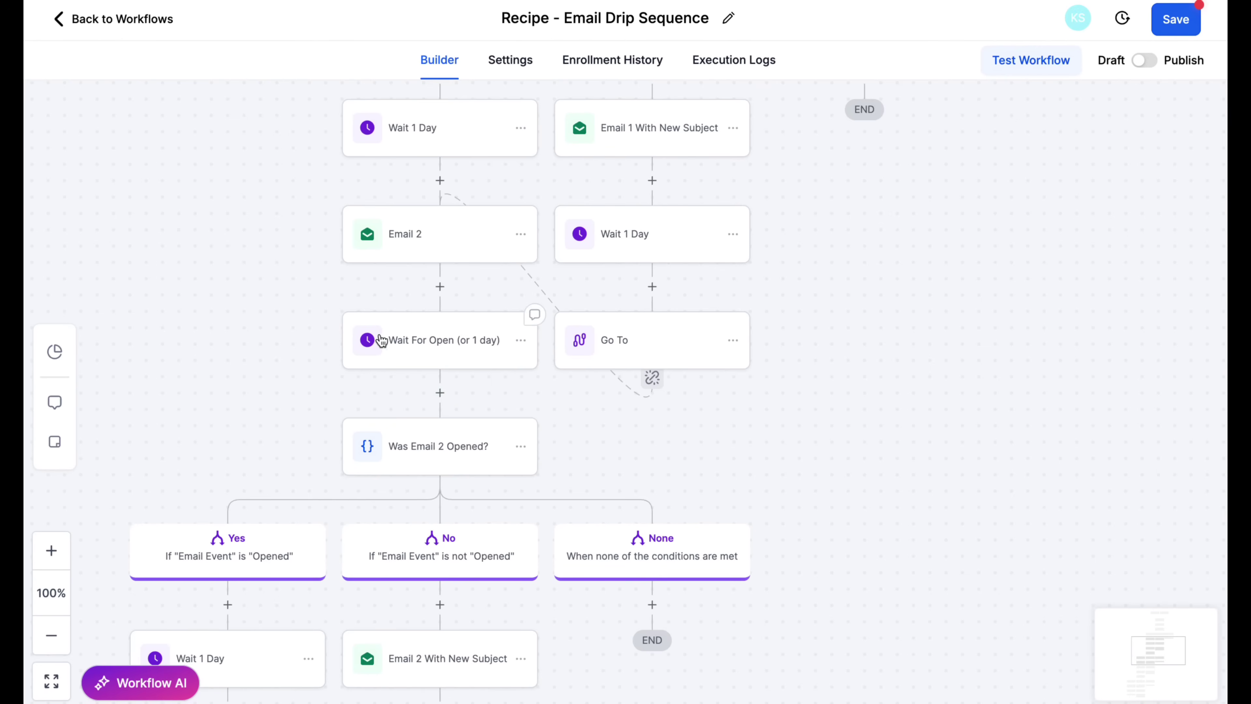
drag(252, 349, 373, 243)
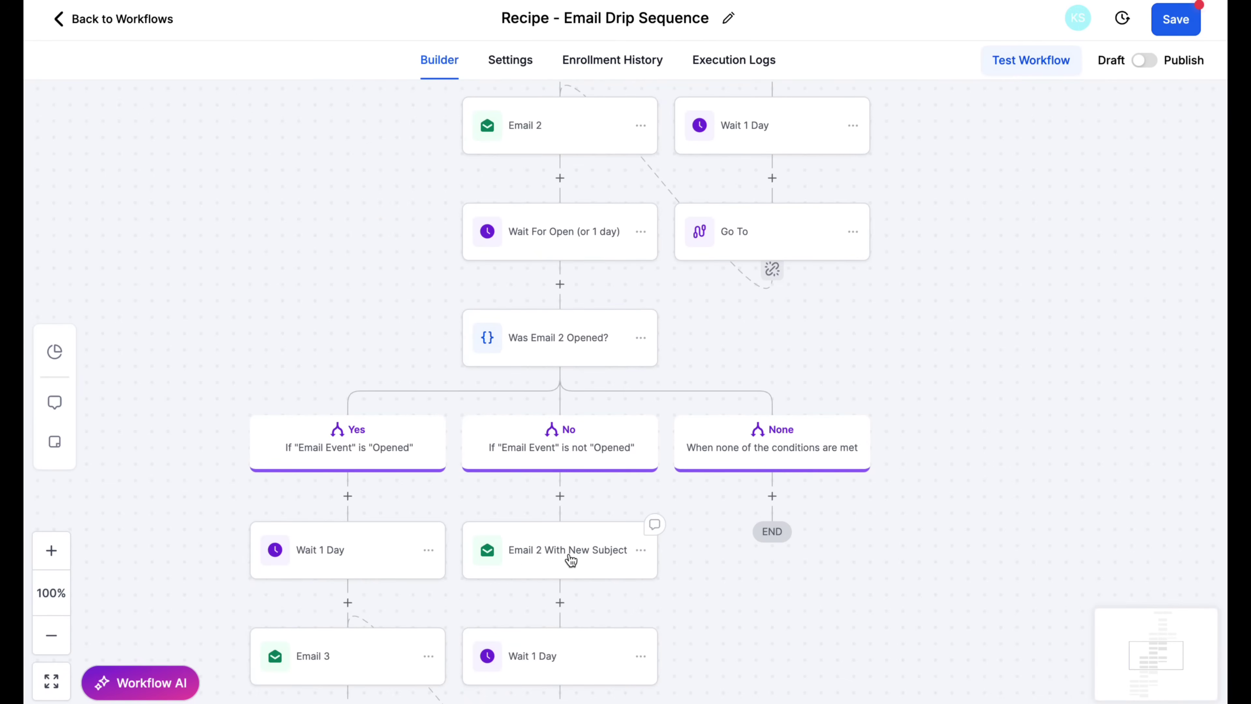
scroll(704, 350, up, 3)
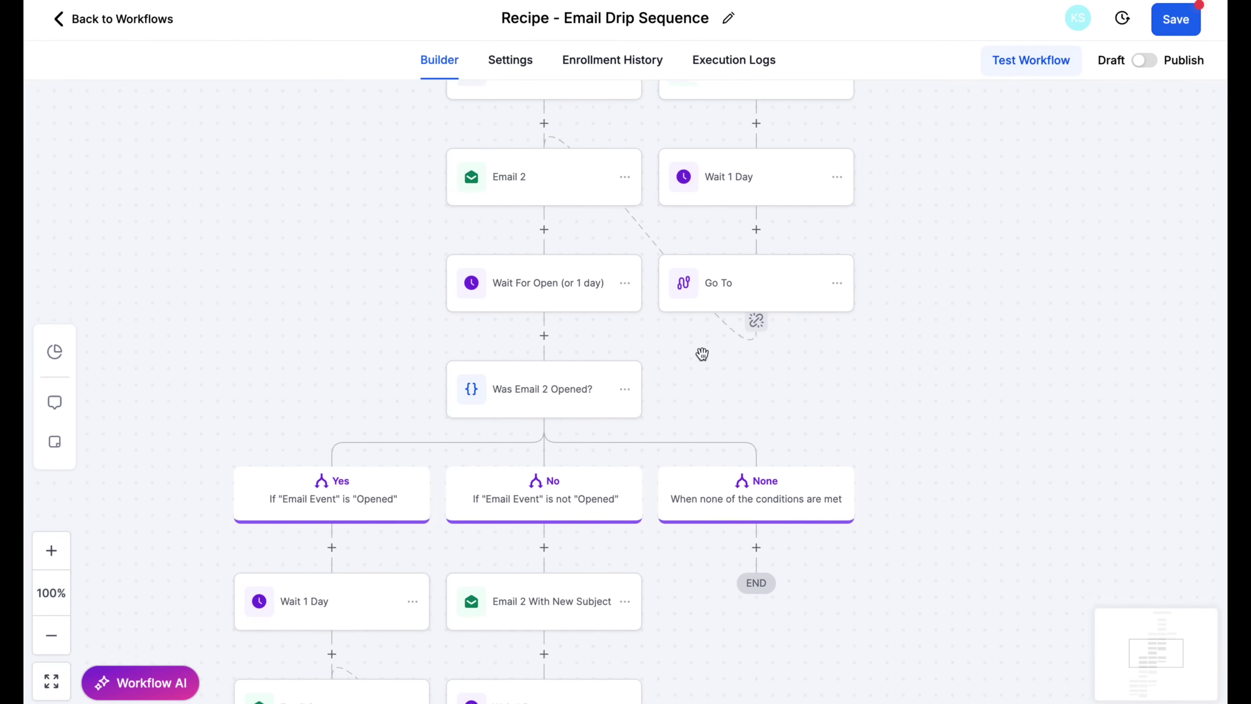
scroll(469, 364, down, 5)
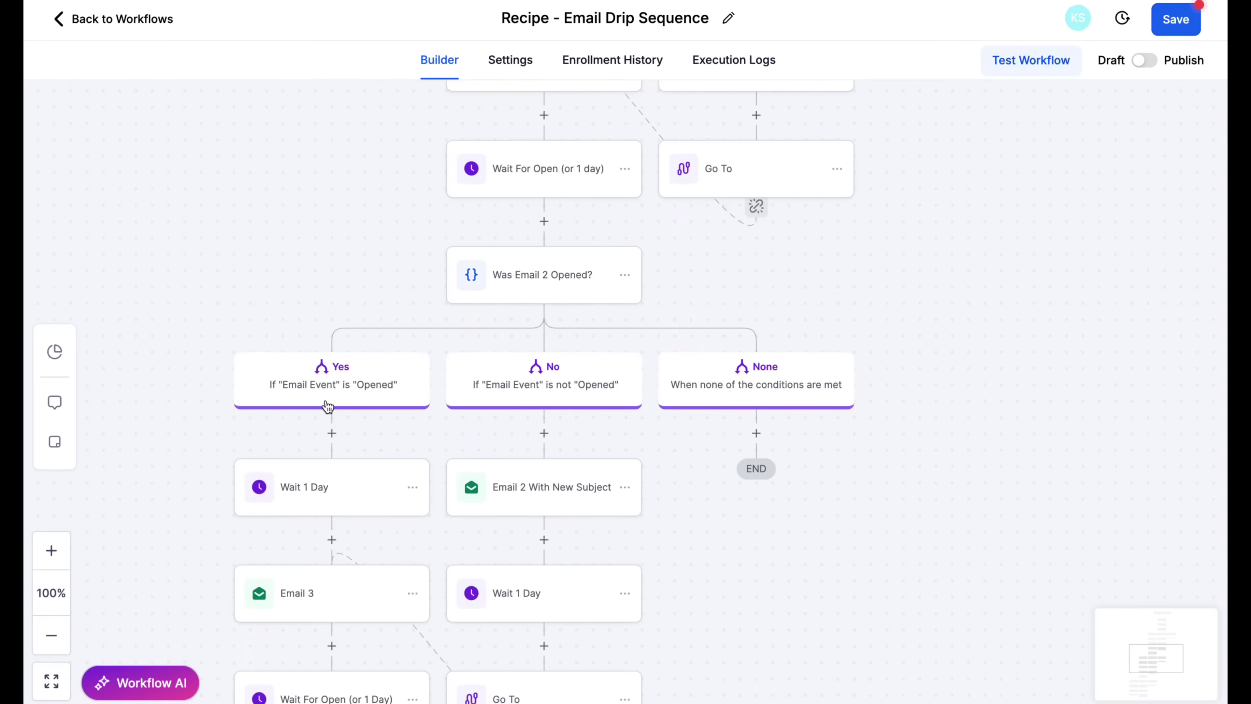
scroll(326, 387, down, 1)
scroll(326, 387, down, 1)
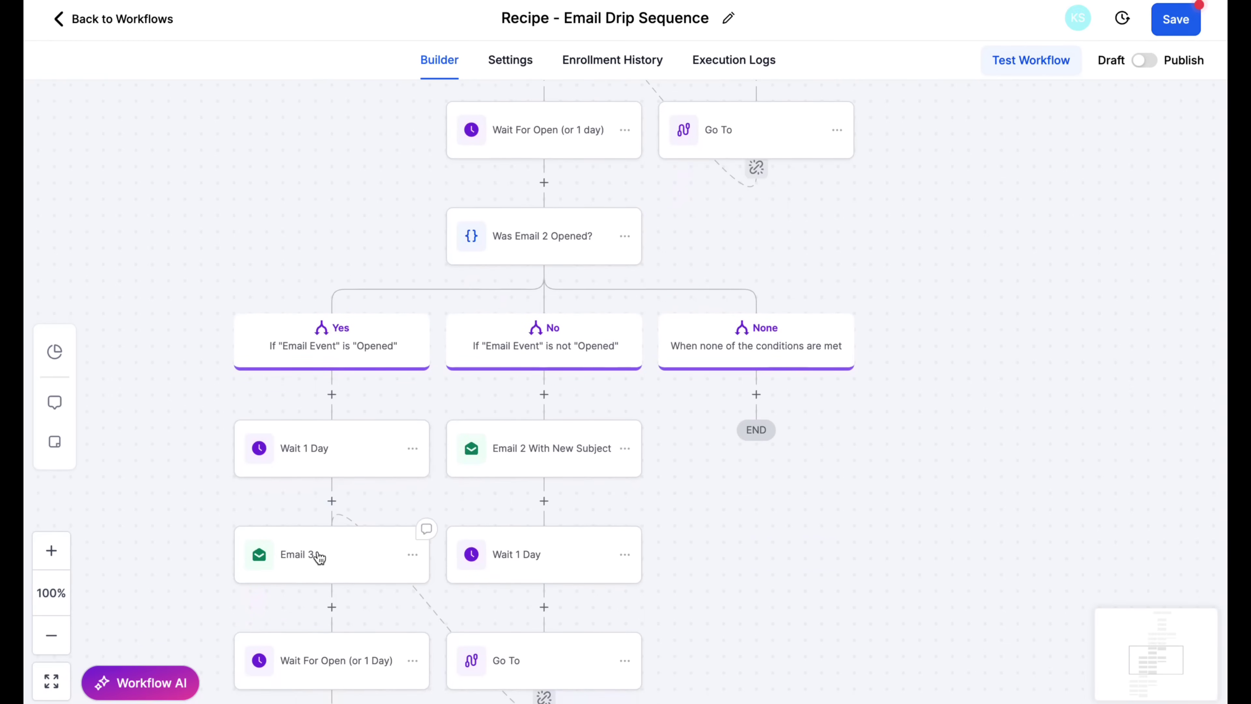
scroll(572, 454, down, 8)
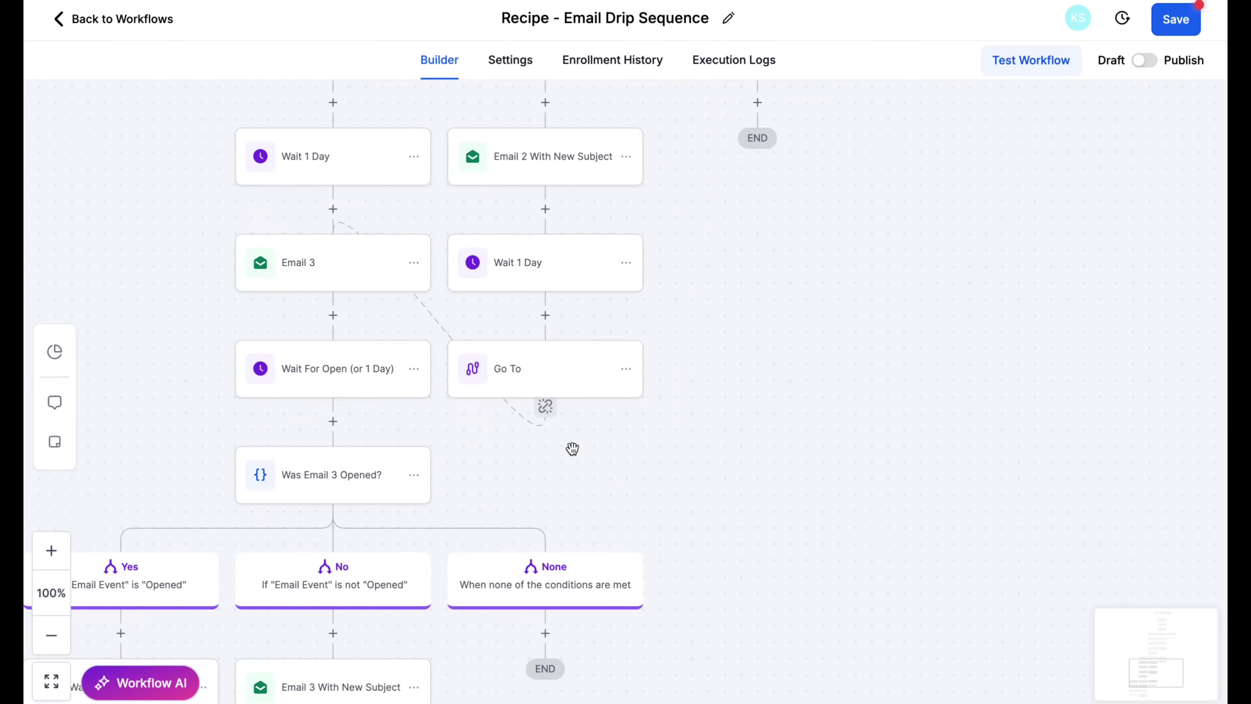
scroll(449, 449, left, 5)
scroll(455, 447, down, 5)
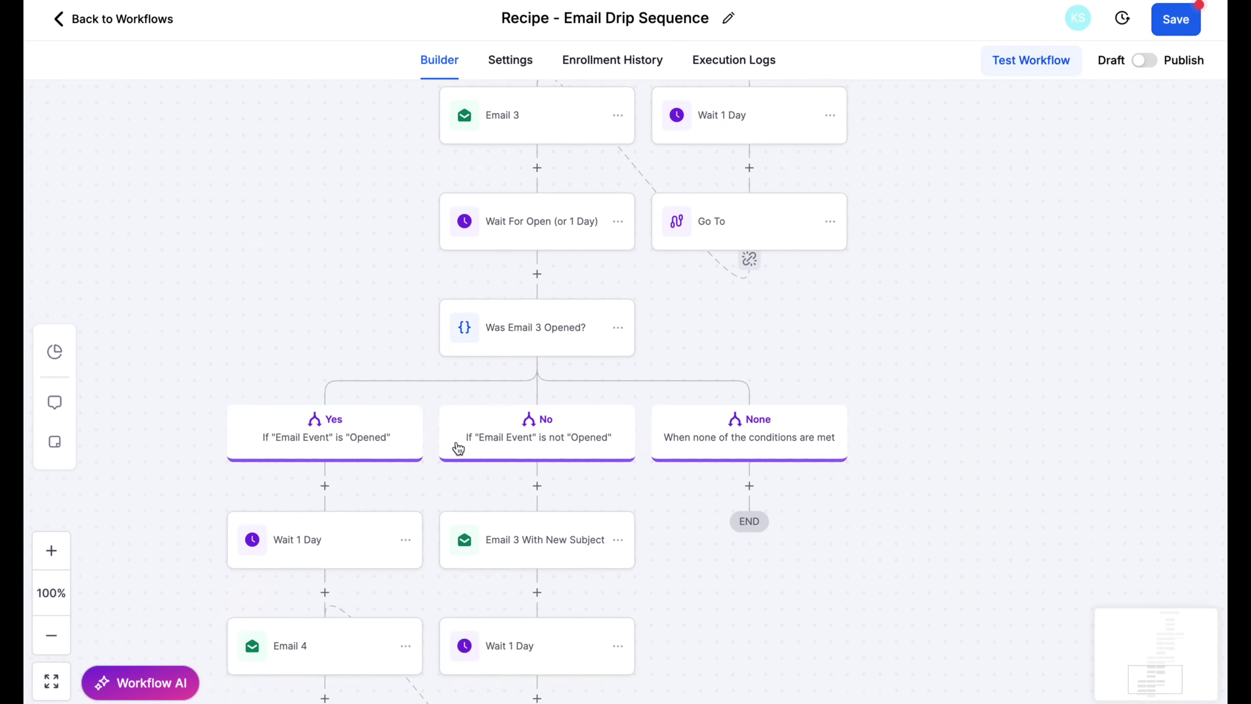
scroll(458, 447, down, 2)
scroll(573, 324, left, 1)
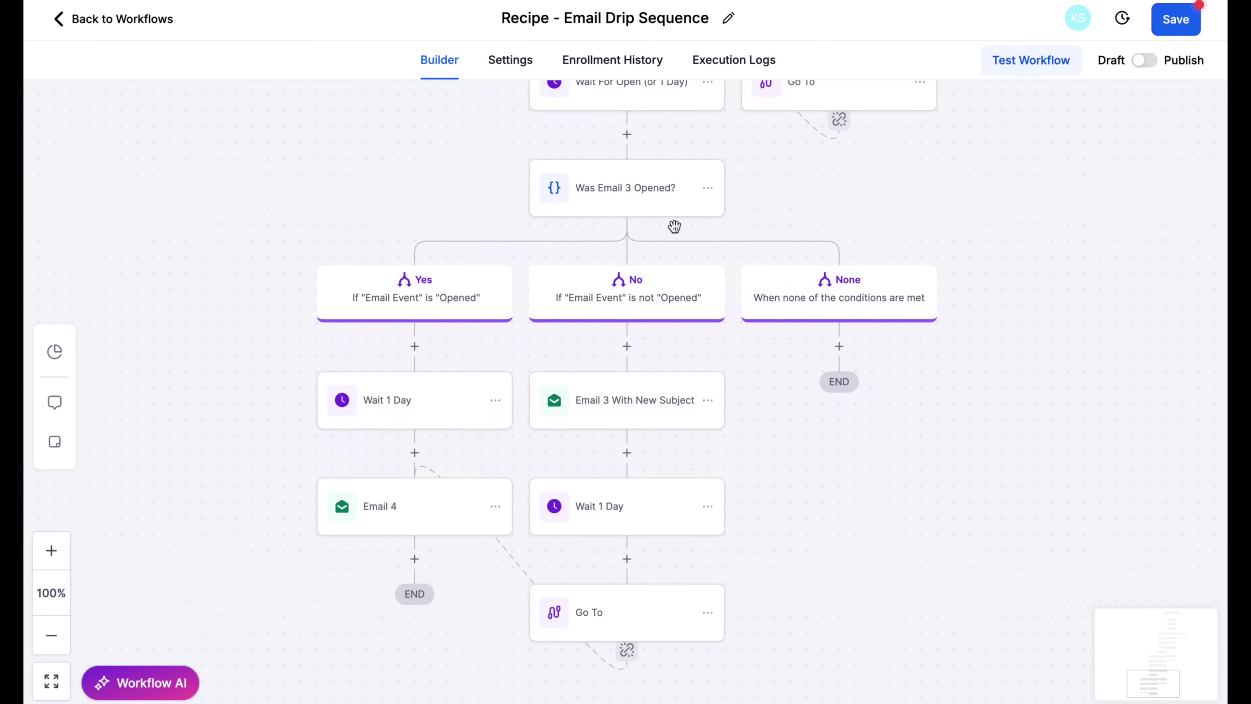
scroll(672, 226, up, 2)
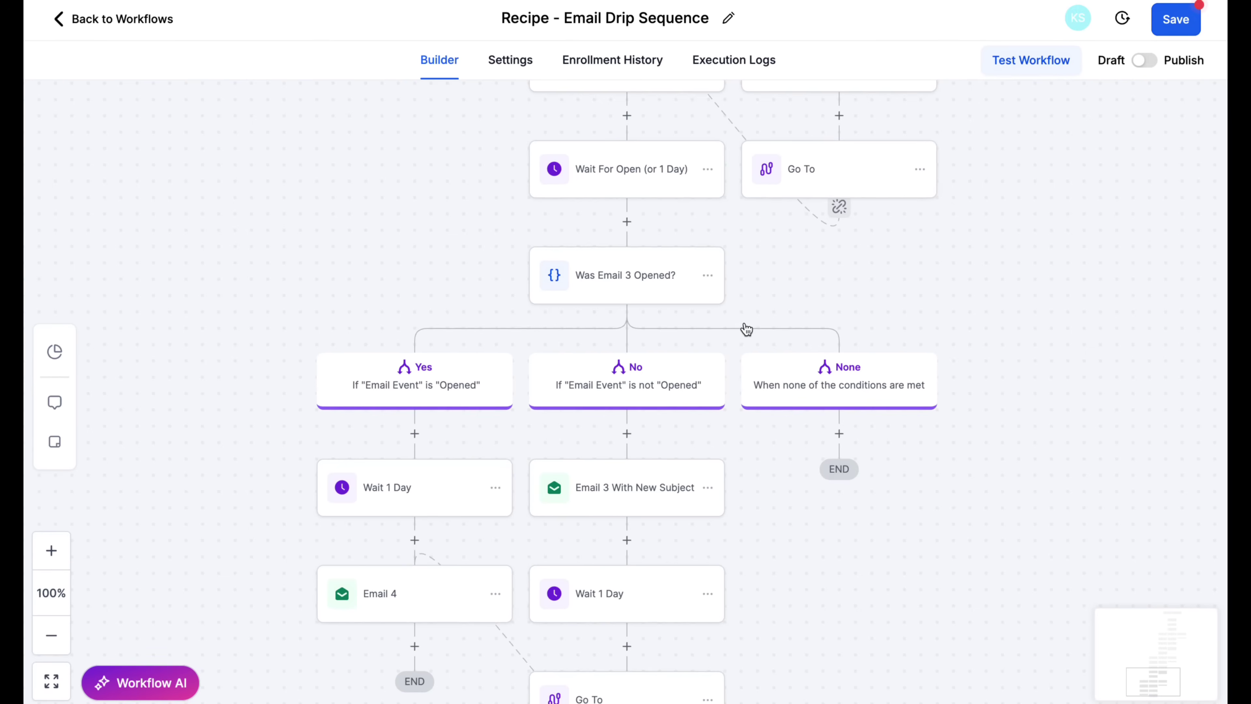
scroll(745, 329, down, 3)
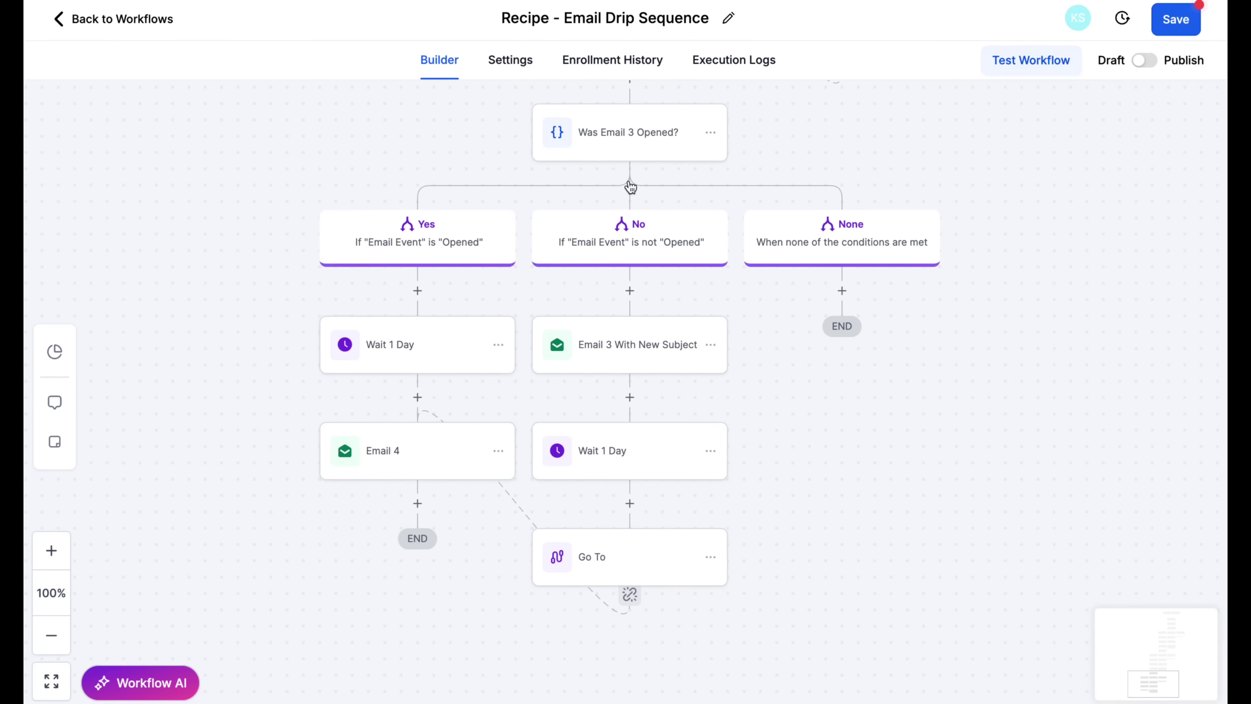
scroll(630, 187, up, 2)
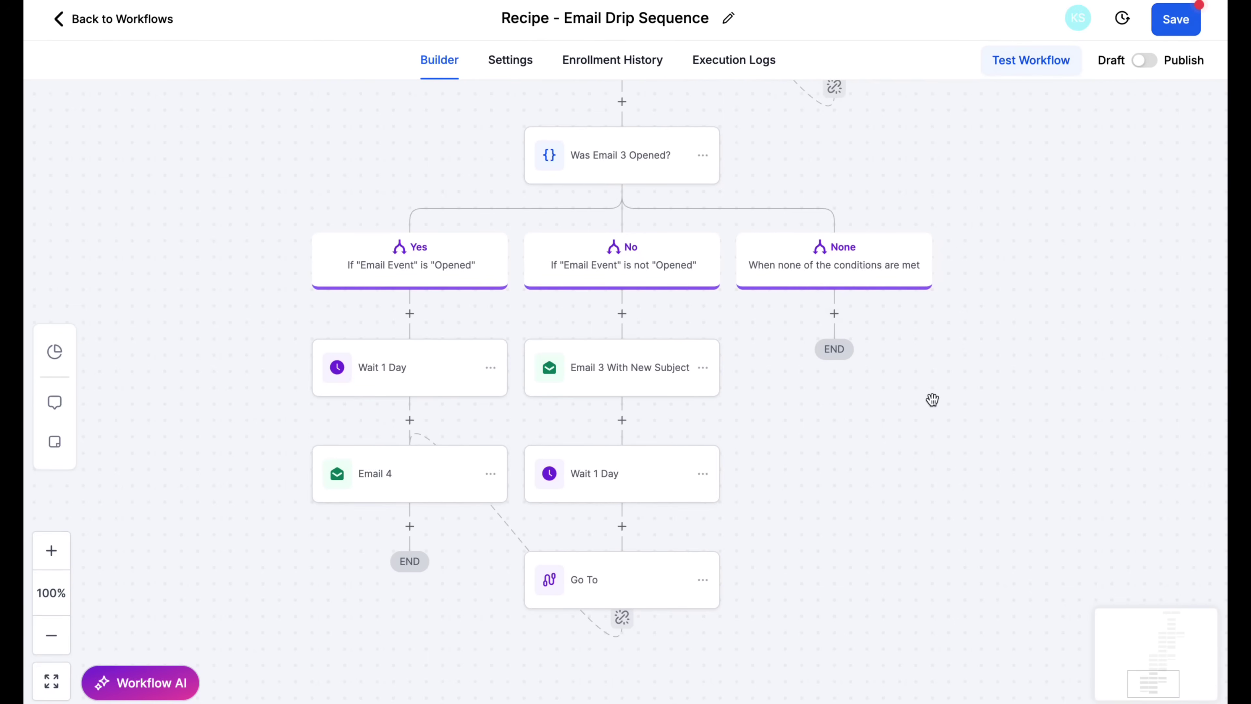
Zoom the canvas out to 33% to see the open checks on Emails 1–3 through Email 4.
scroll(855, 204, down, 4)
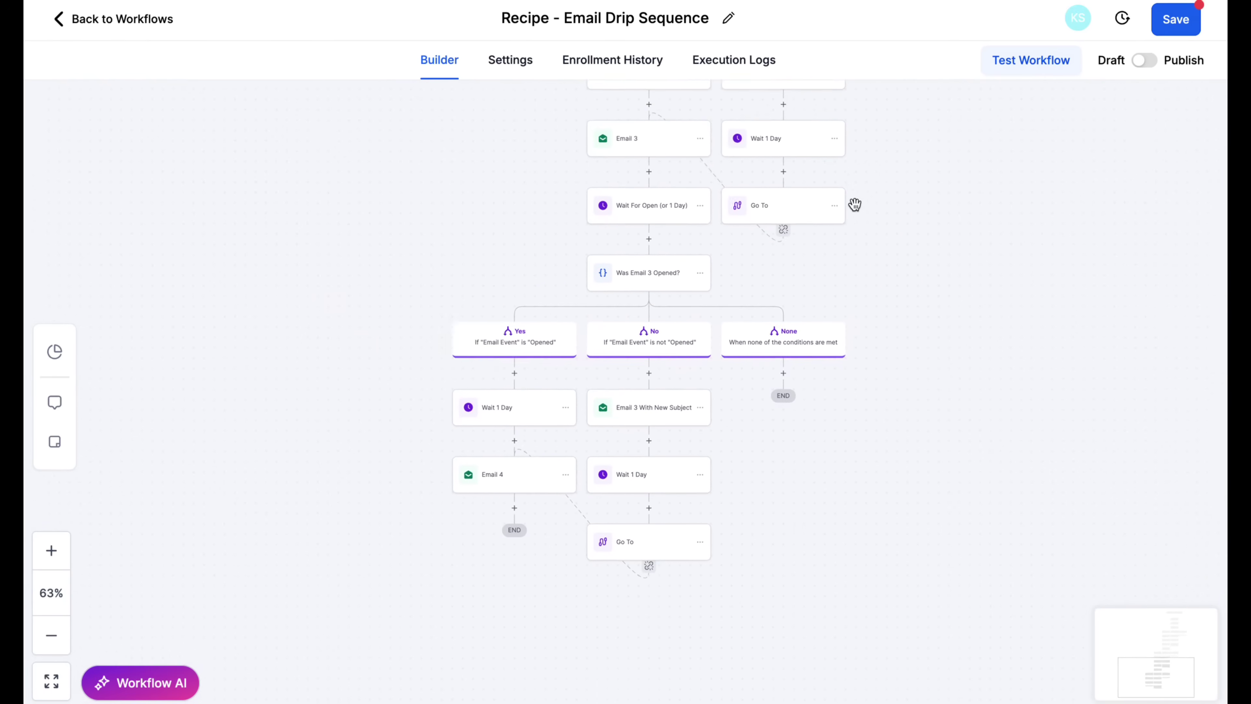
scroll(854, 205, up, 10)
scroll(852, 251, down, 3)
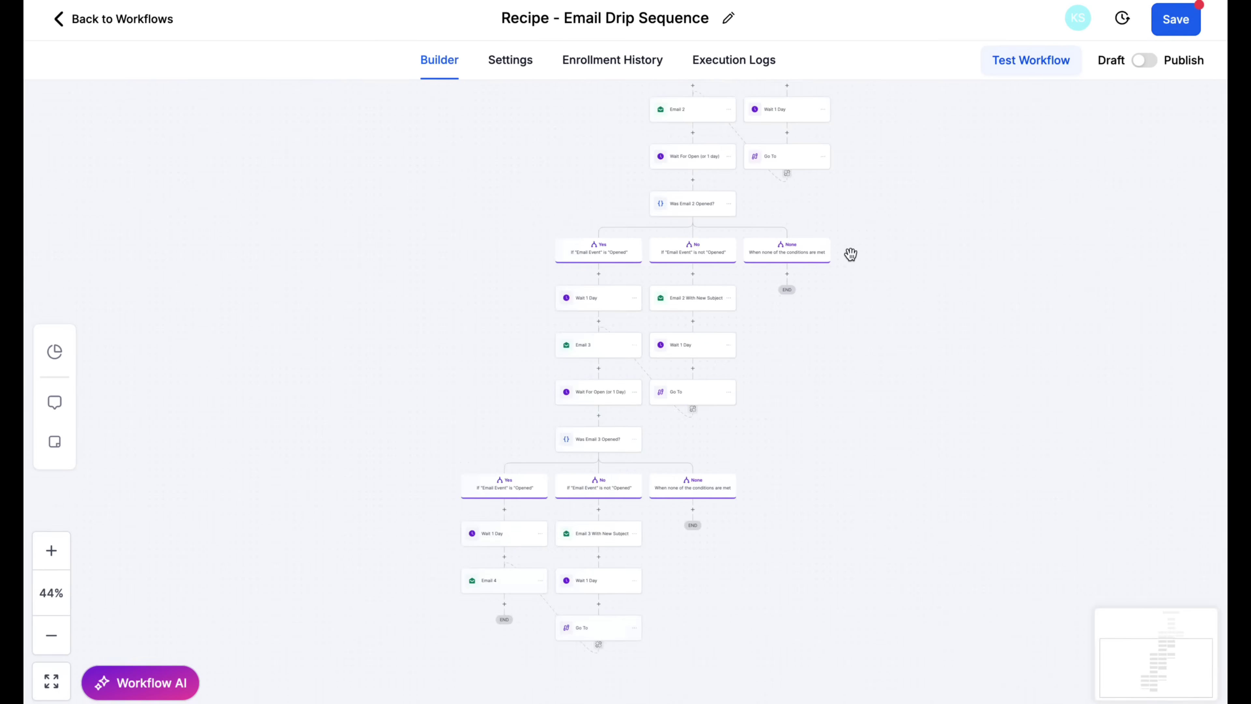
scroll(852, 252, down, 2)
scroll(855, 251, up, 6)
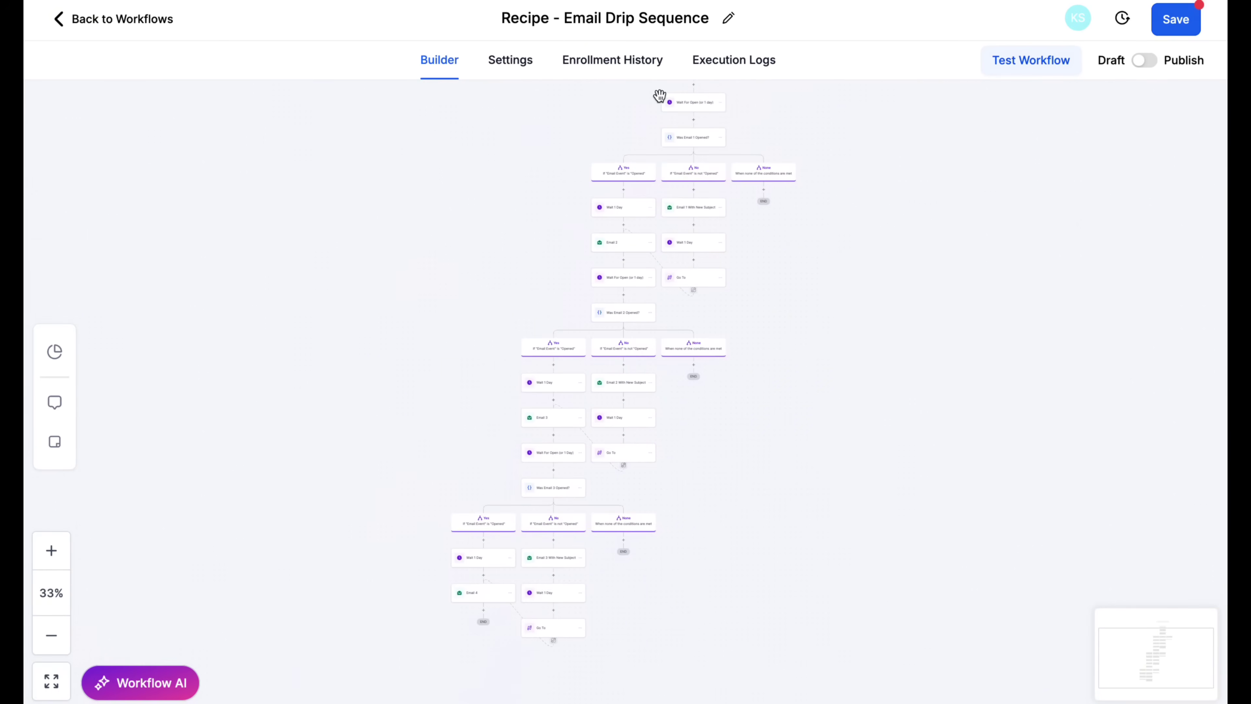